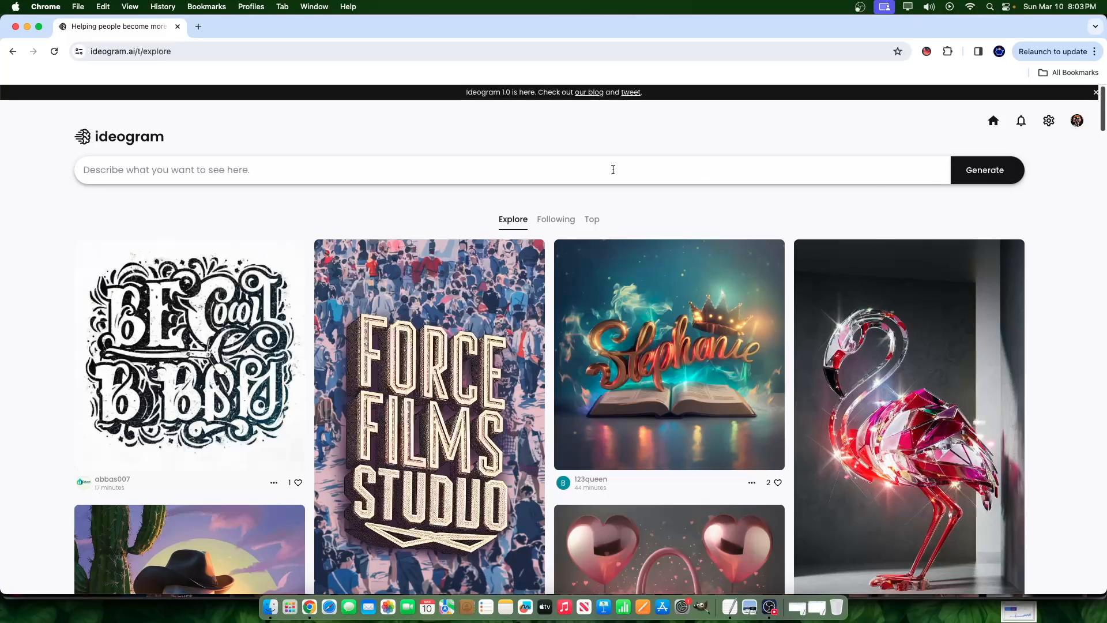
click(578, 181)
text(sdf)
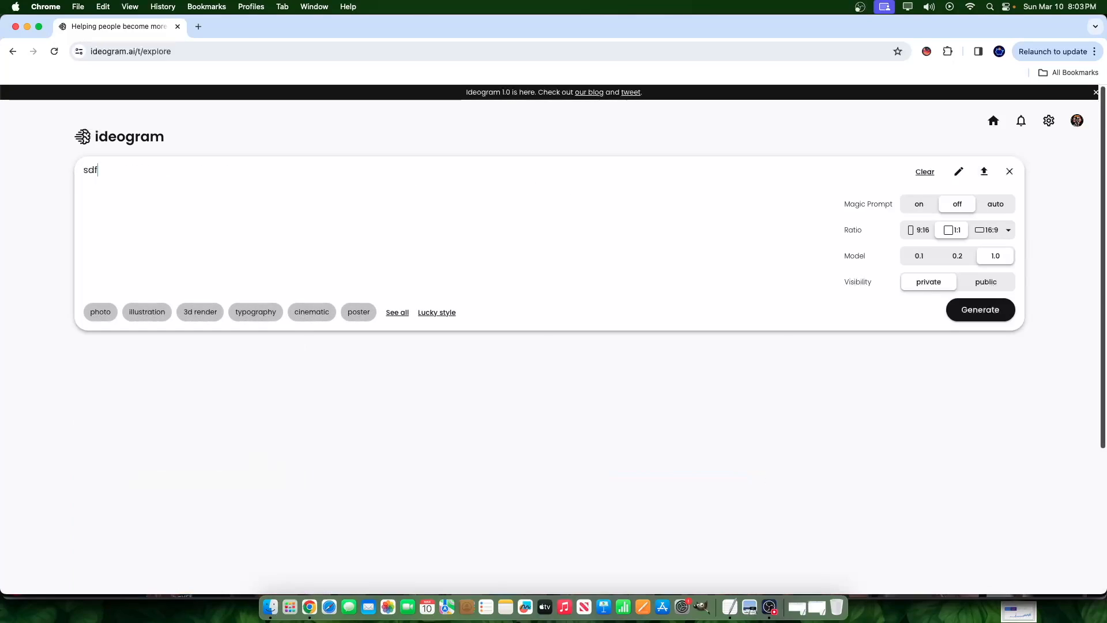
text(sdfferverv)
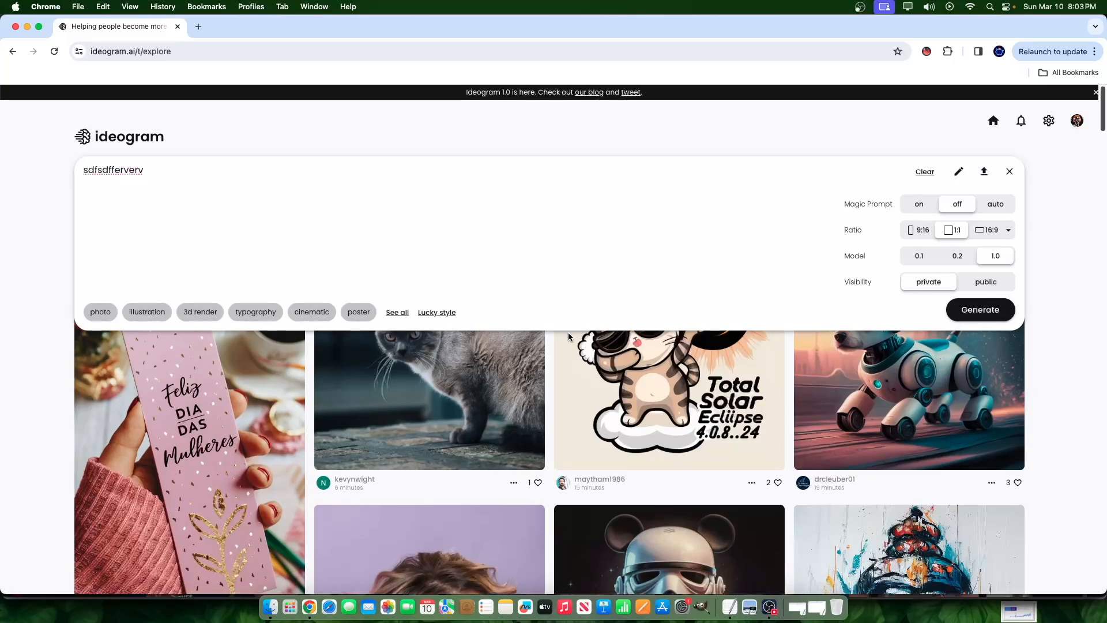
click(1085, 382)
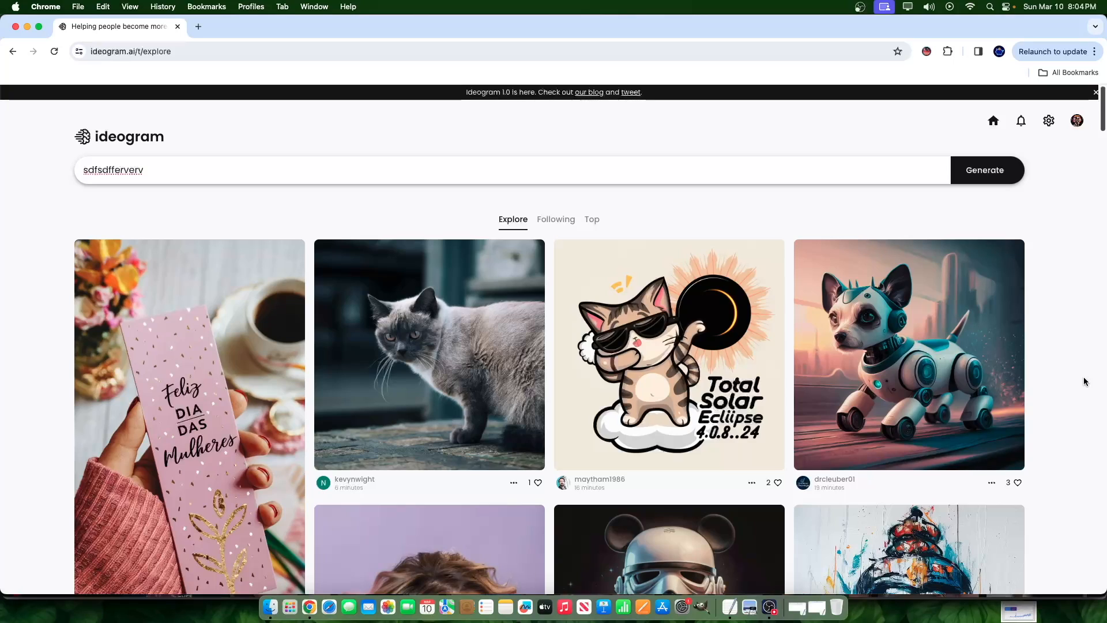
- Open the subscription management page and compare the features and prices of the Free, Basic and Plus plans
click(1053, 129)
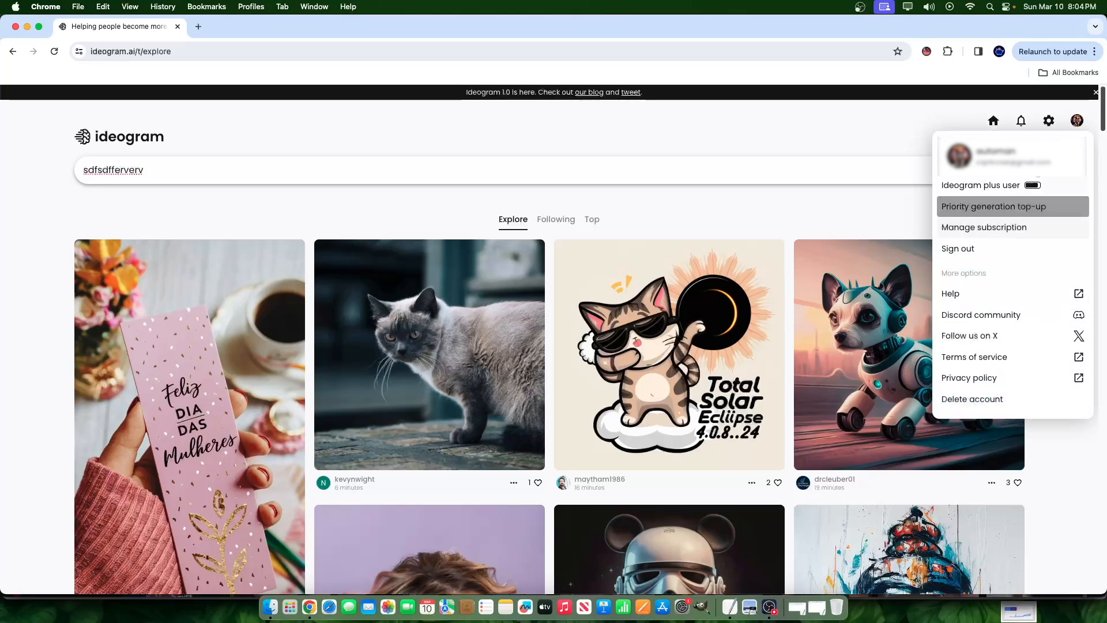
click(988, 226)
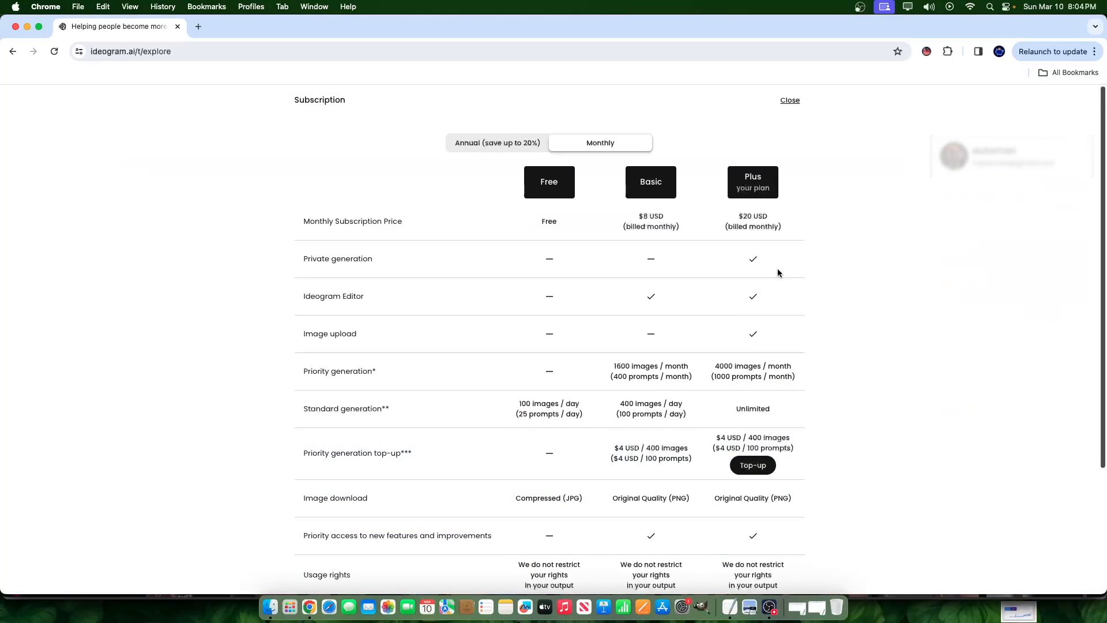
scroll(588, 303, down, 3)
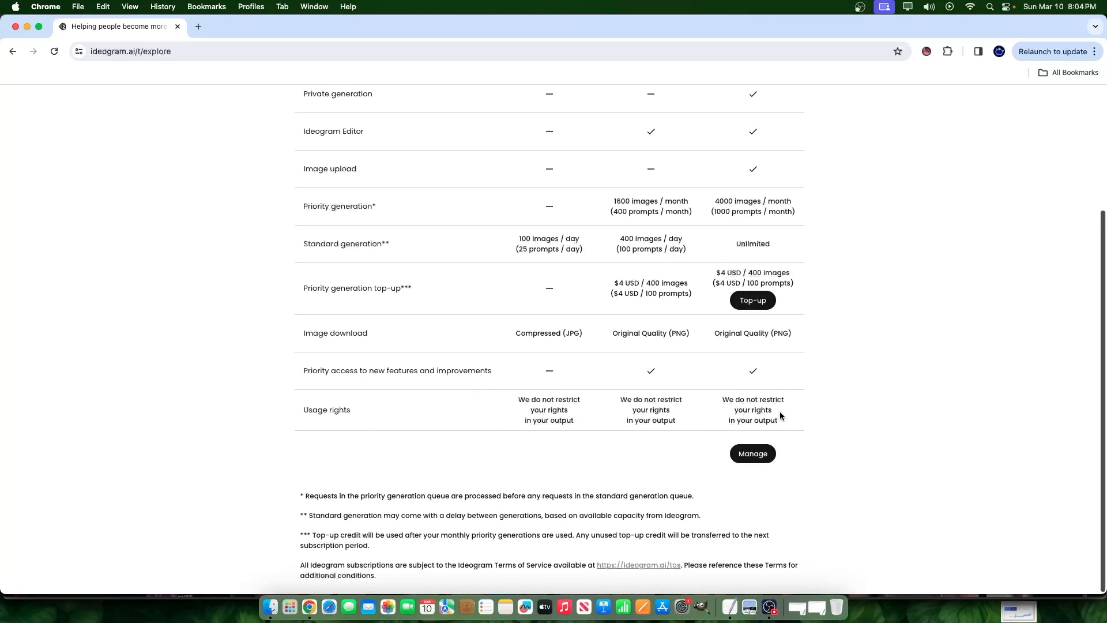
scroll(390, 444, up, 3)
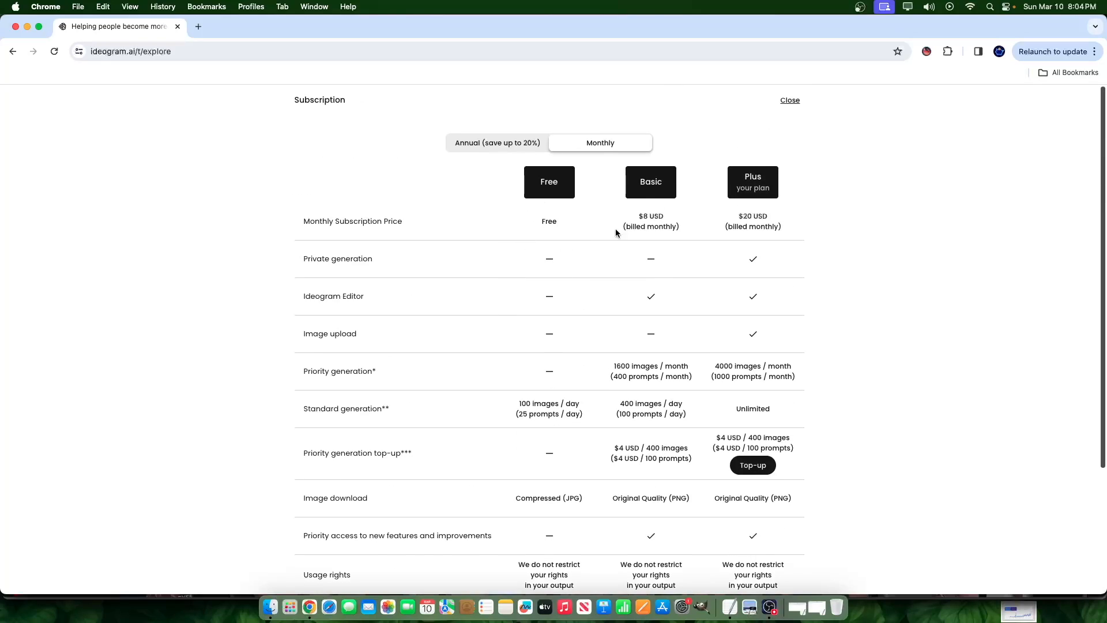
scroll(749, 288, down, 3)
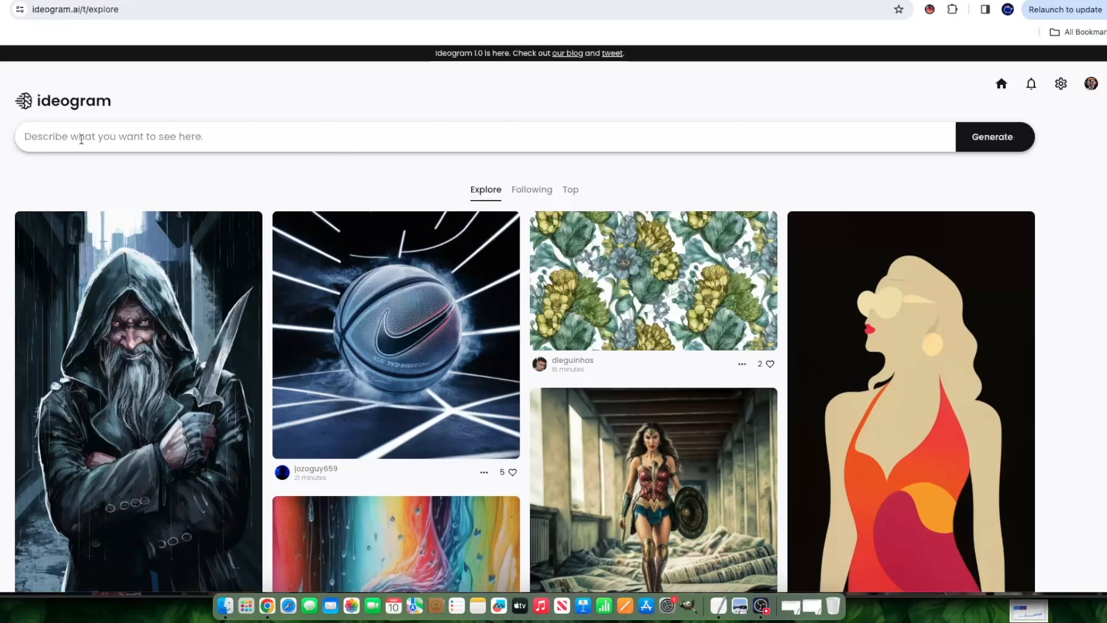
- Generate images from the prompt "Floral Old school Country style Pattern With Brown Colors"
click(132, 137)
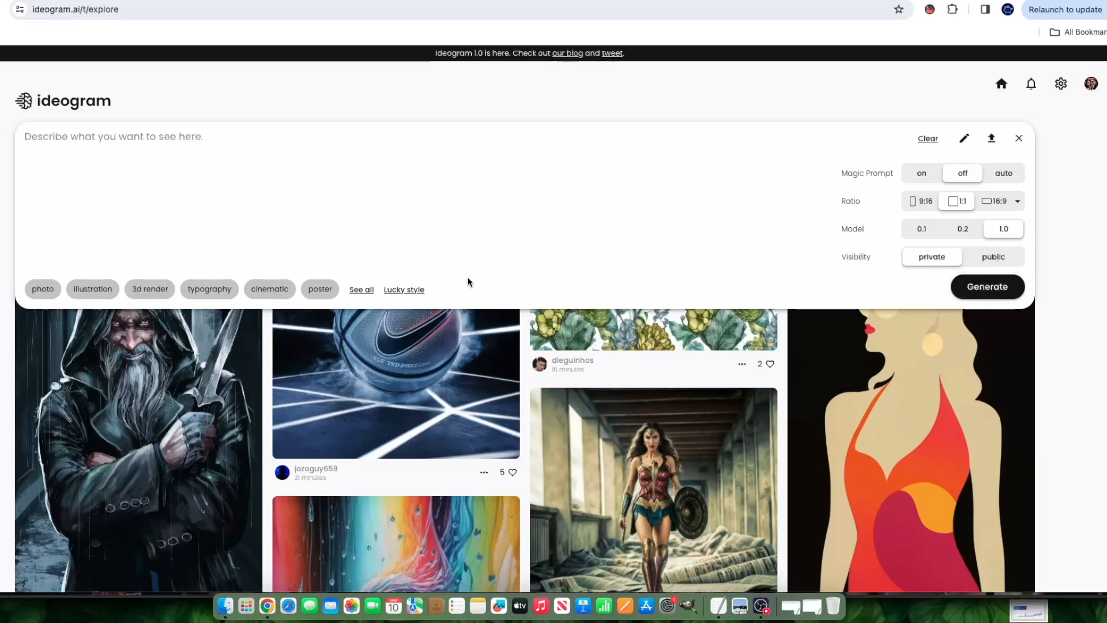
text(Flo)
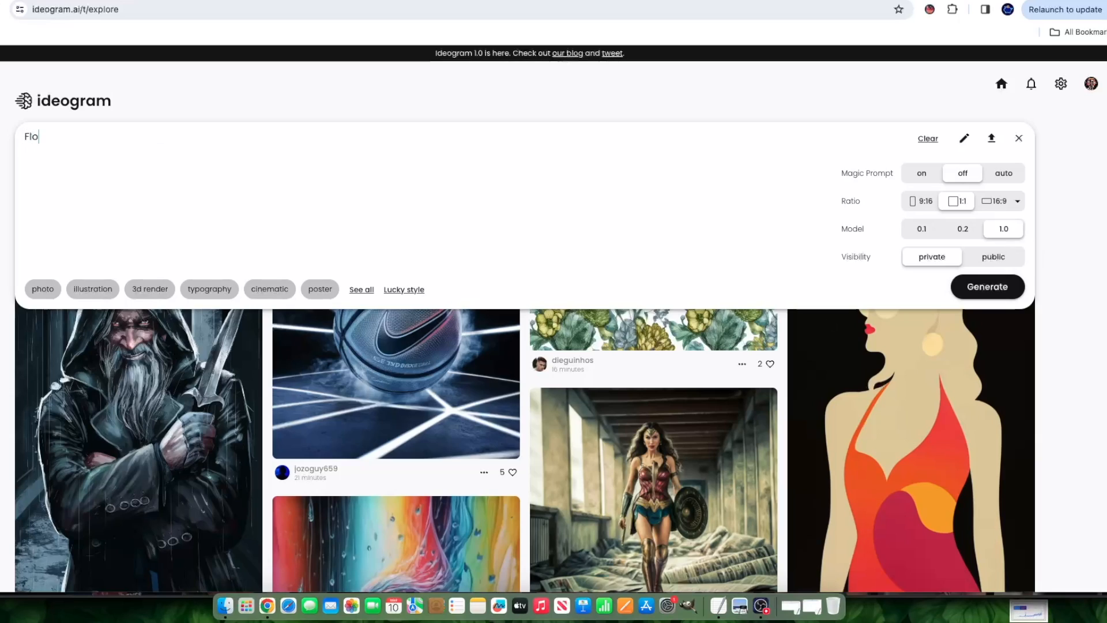
text(ral Old school Country s)
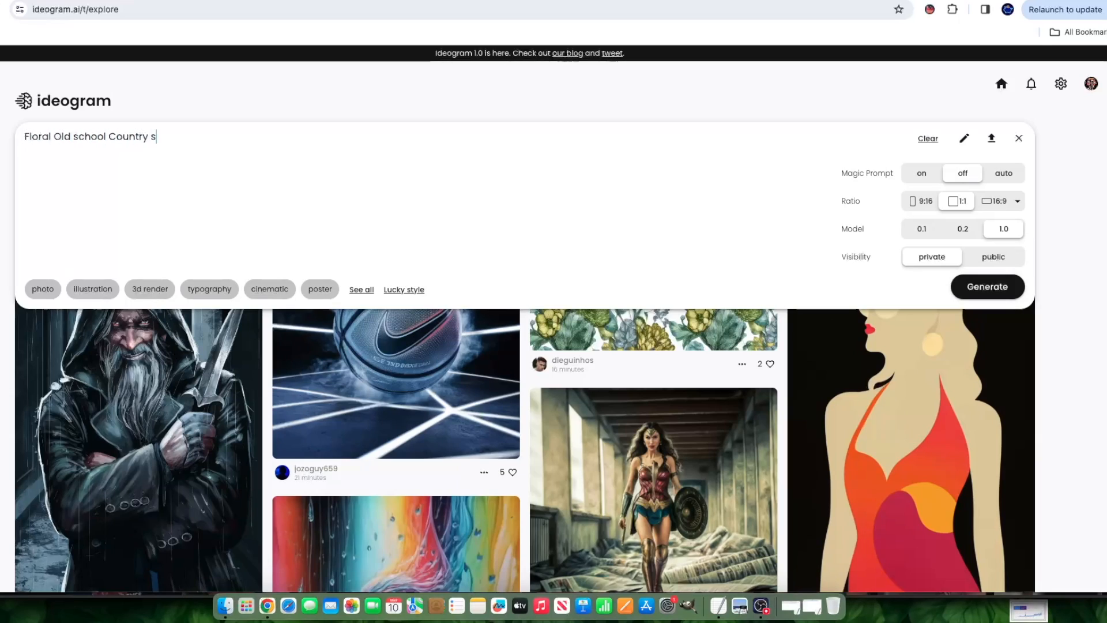
text(tyle Pattern With Brown Colors)
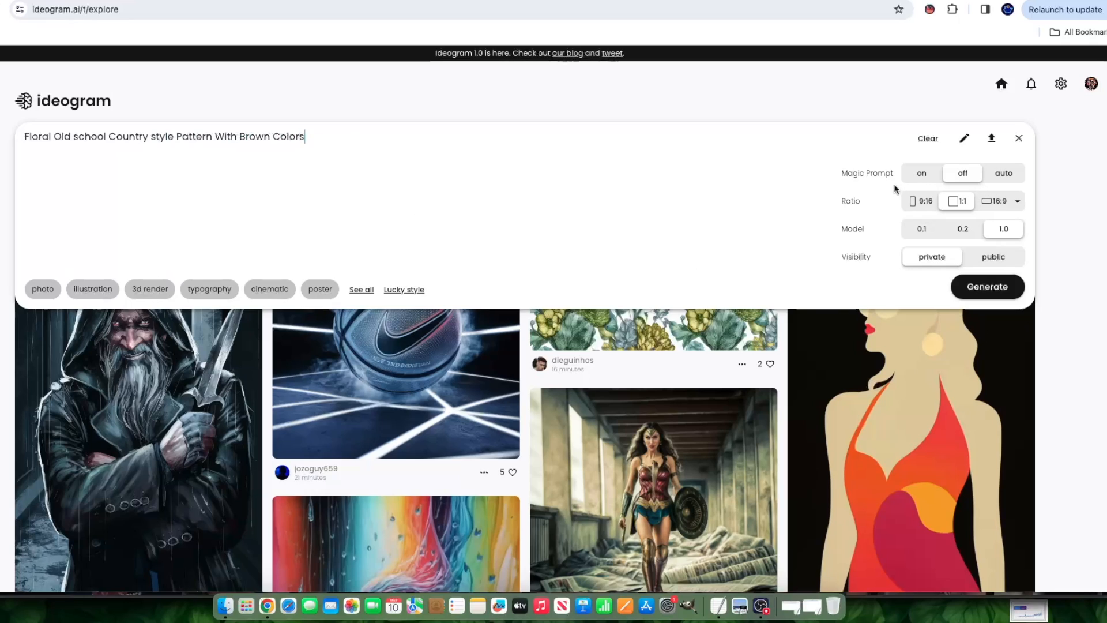
click(986, 288)
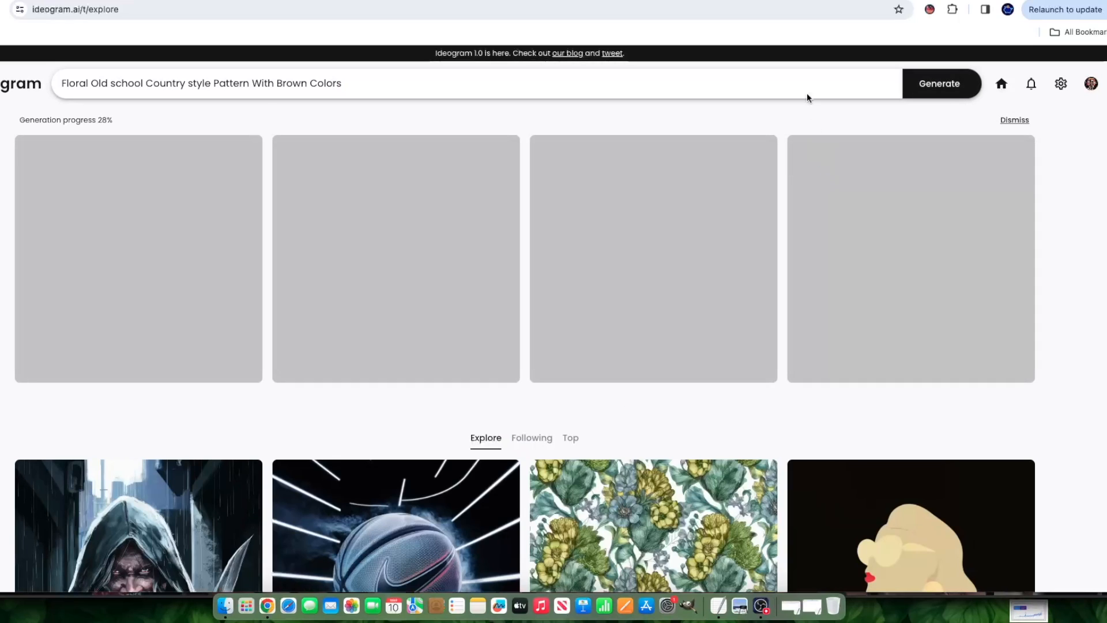
- Examine the generation settings of the prompt, including the full list of available aspect ratios
click(807, 91)
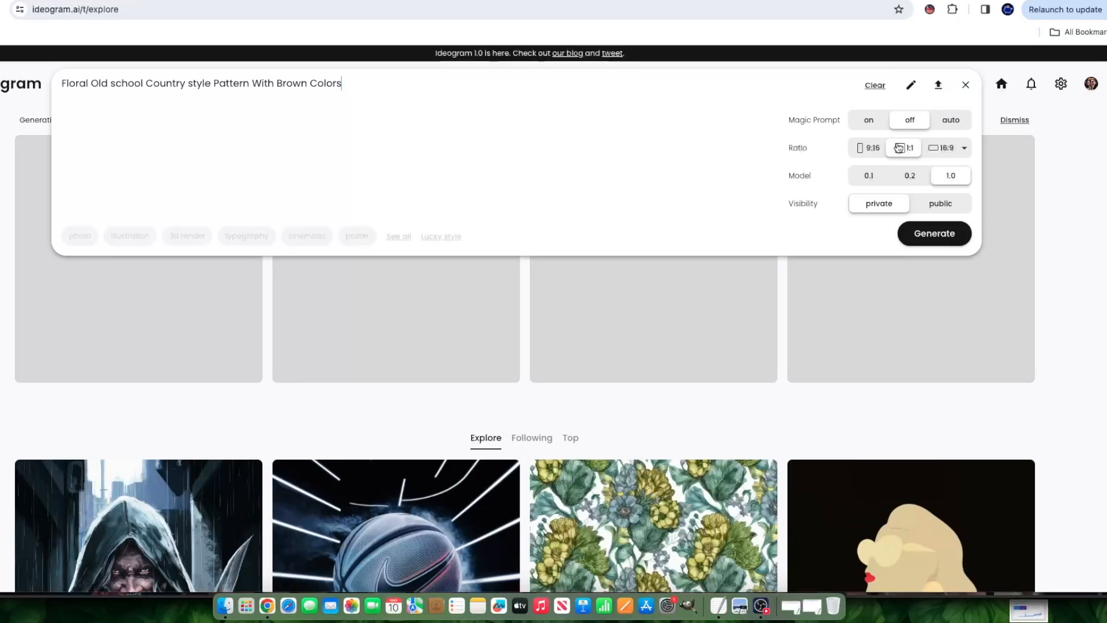
click(1099, 225)
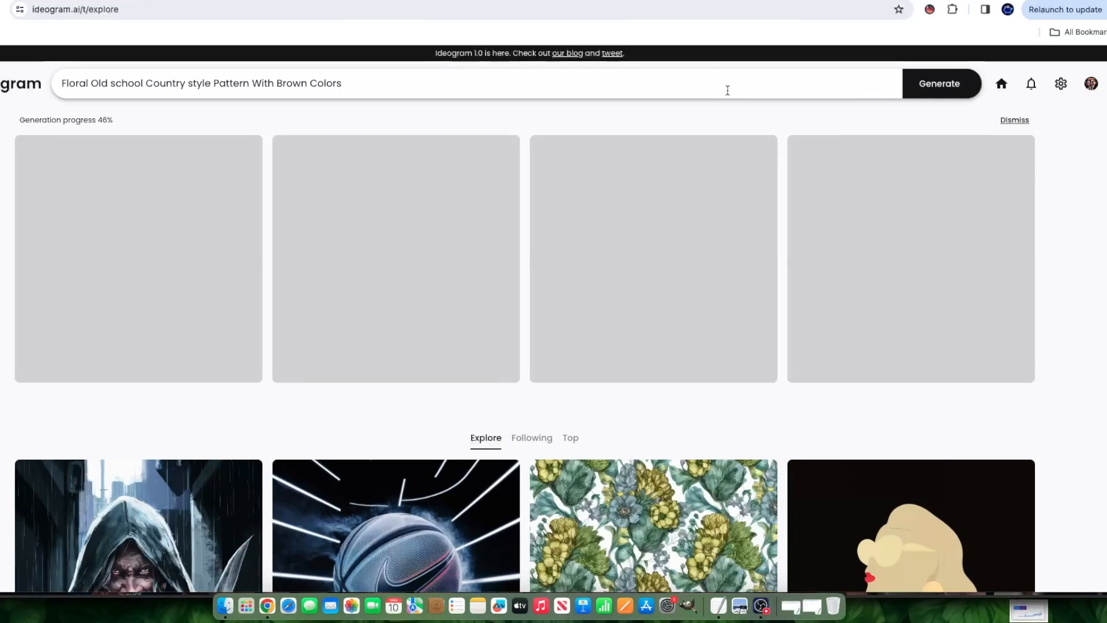
click(728, 90)
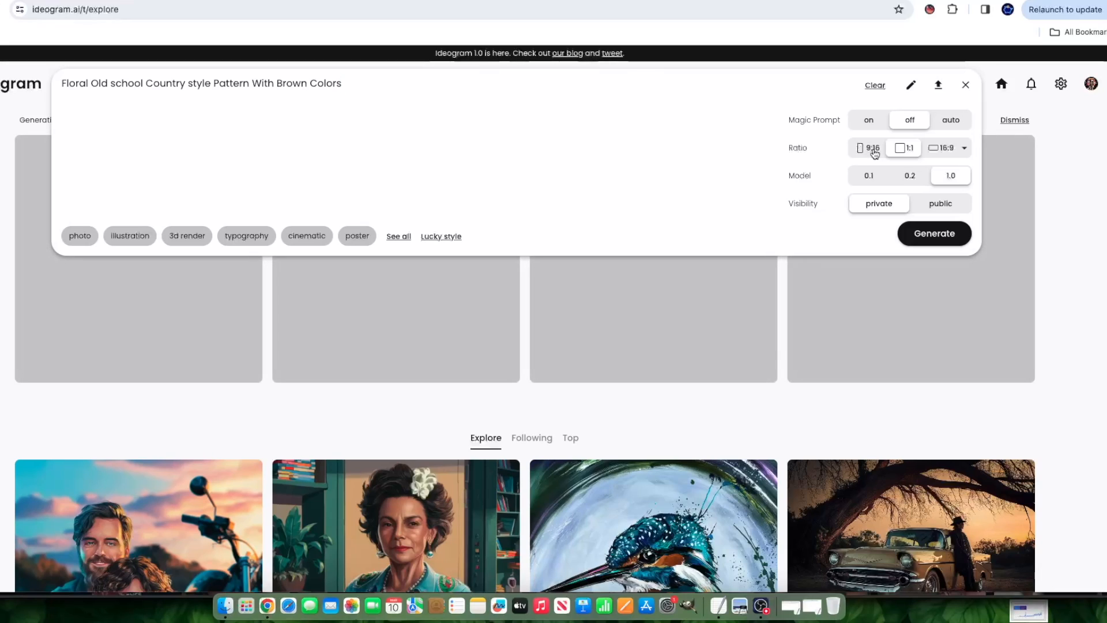
click(964, 150)
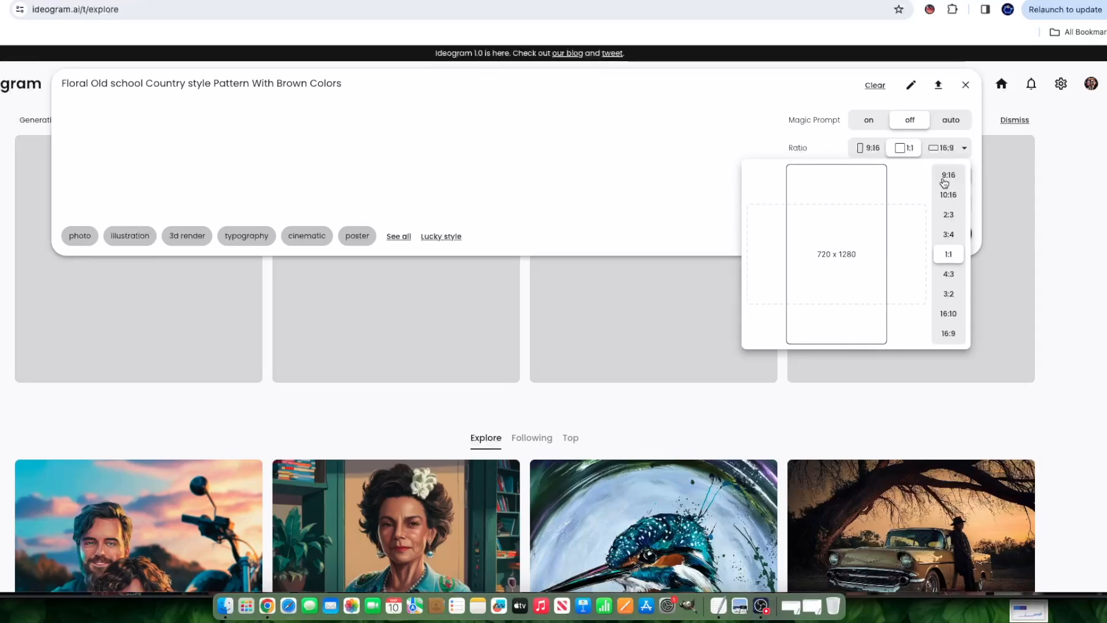
click(955, 108)
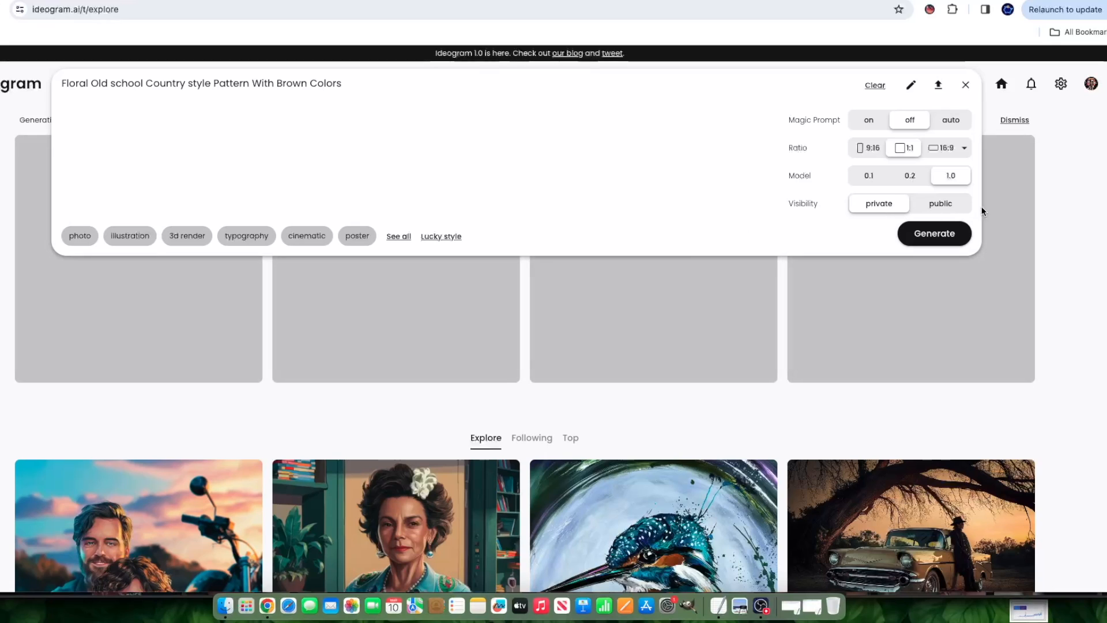
click(1053, 196)
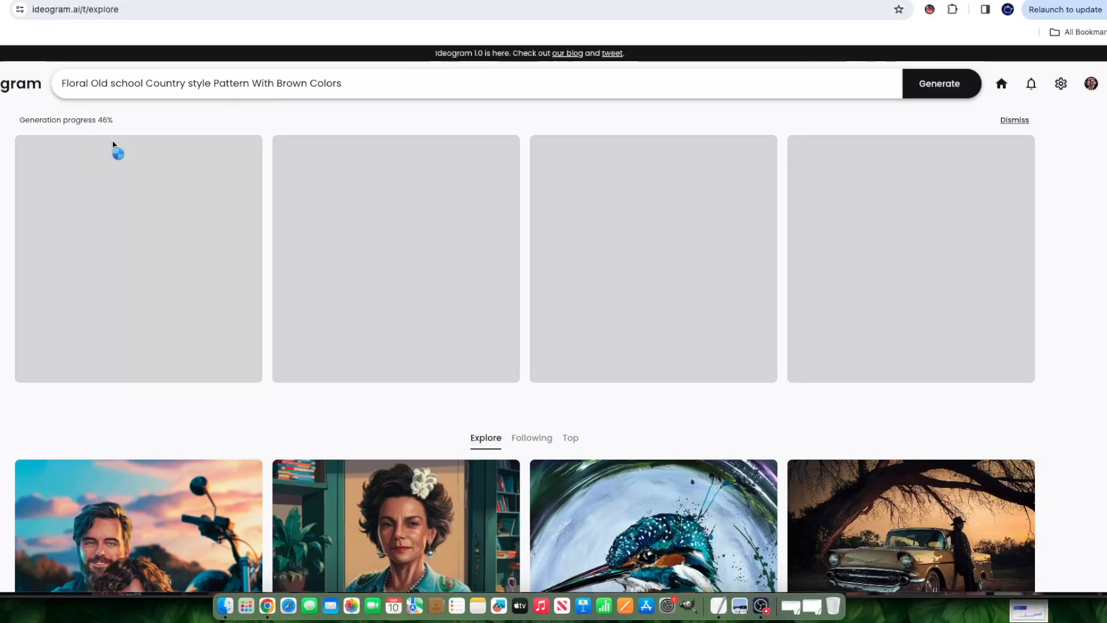
- Check the progress of the floral pattern generation and reload the page
scroll(136, 210, down, 4)
scroll(389, 347, up, 4)
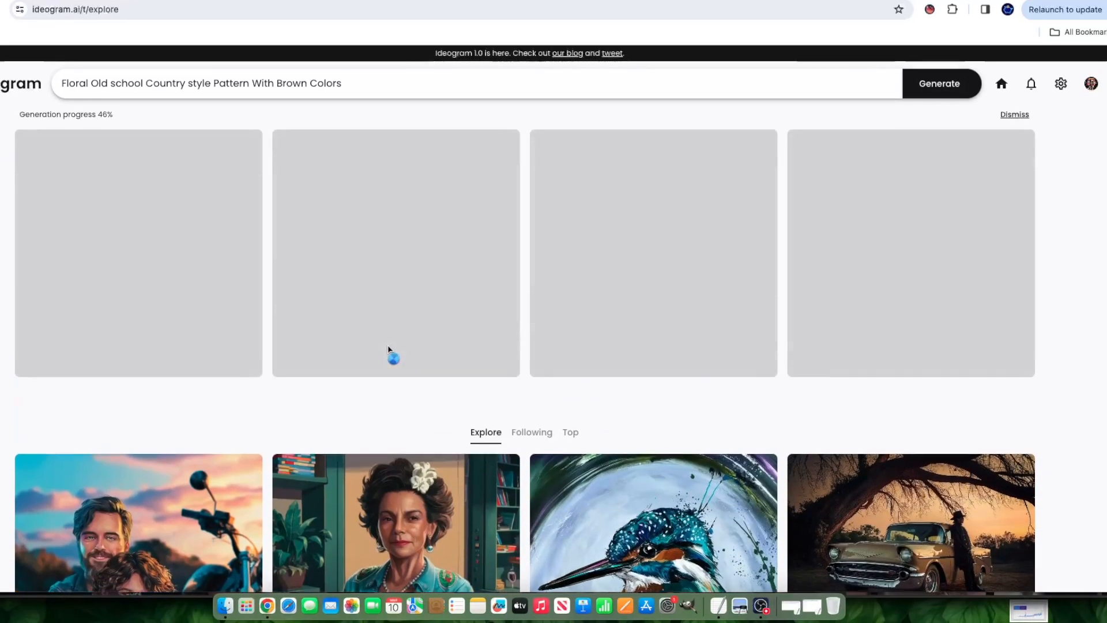
scroll(390, 348, up, 1)
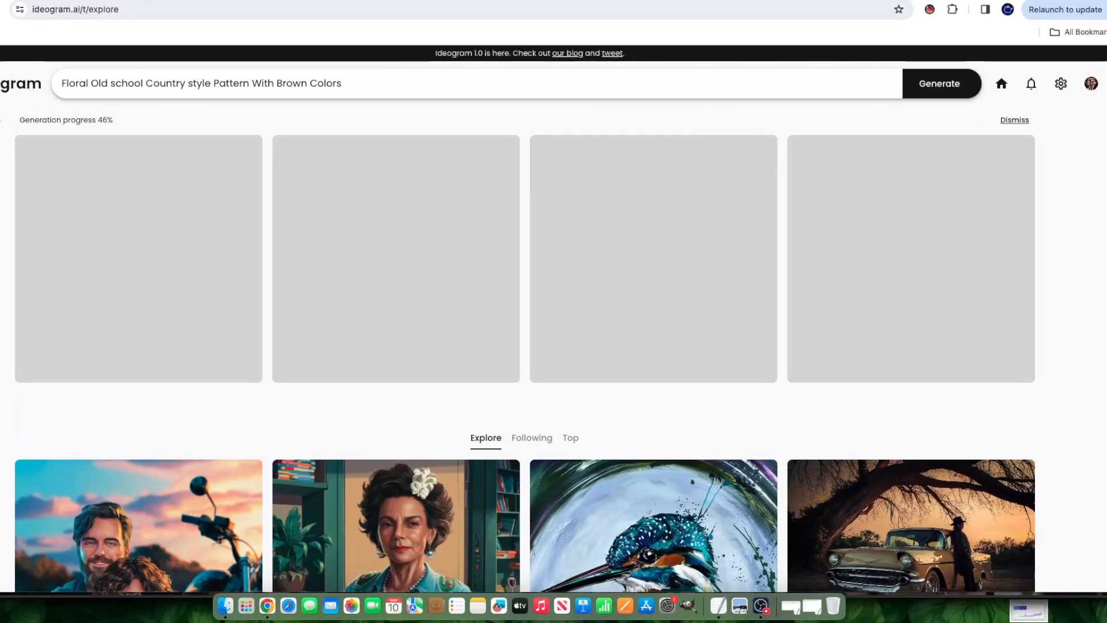
right_click(2, 116)
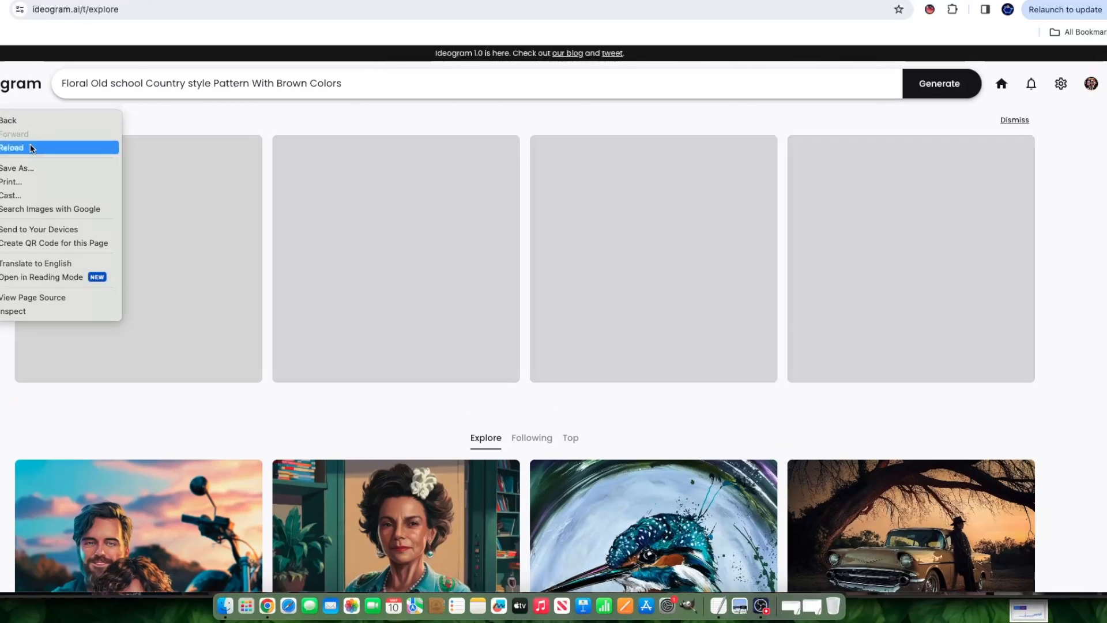
click(32, 146)
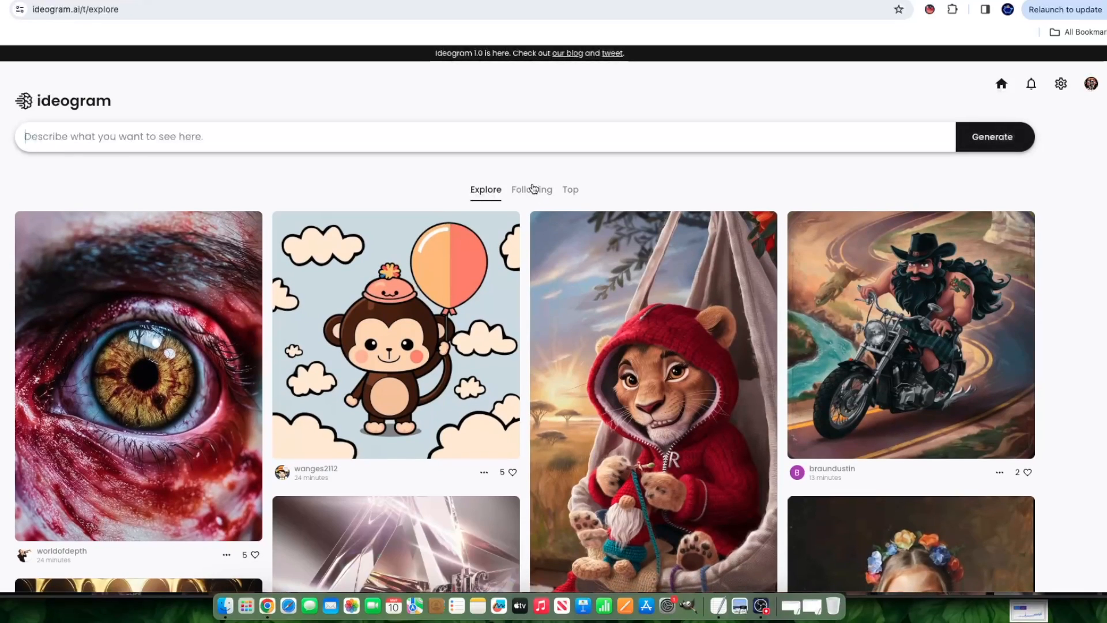
- Open the account's profile and look through its public, private and pinned creations
click(1091, 85)
scroll(531, 302, down, 2)
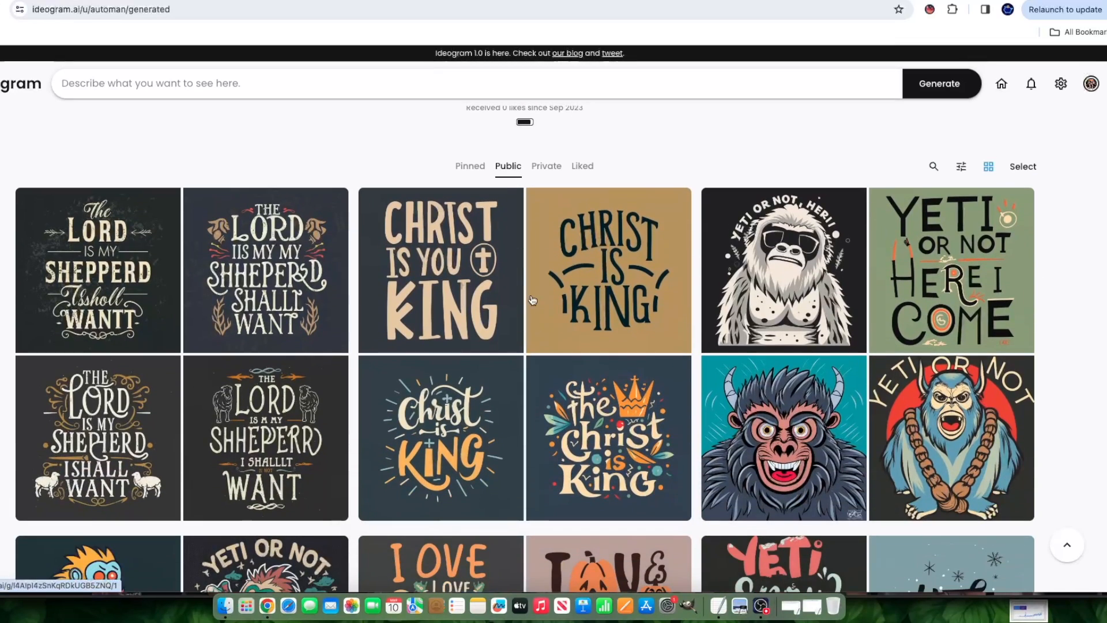
click(547, 166)
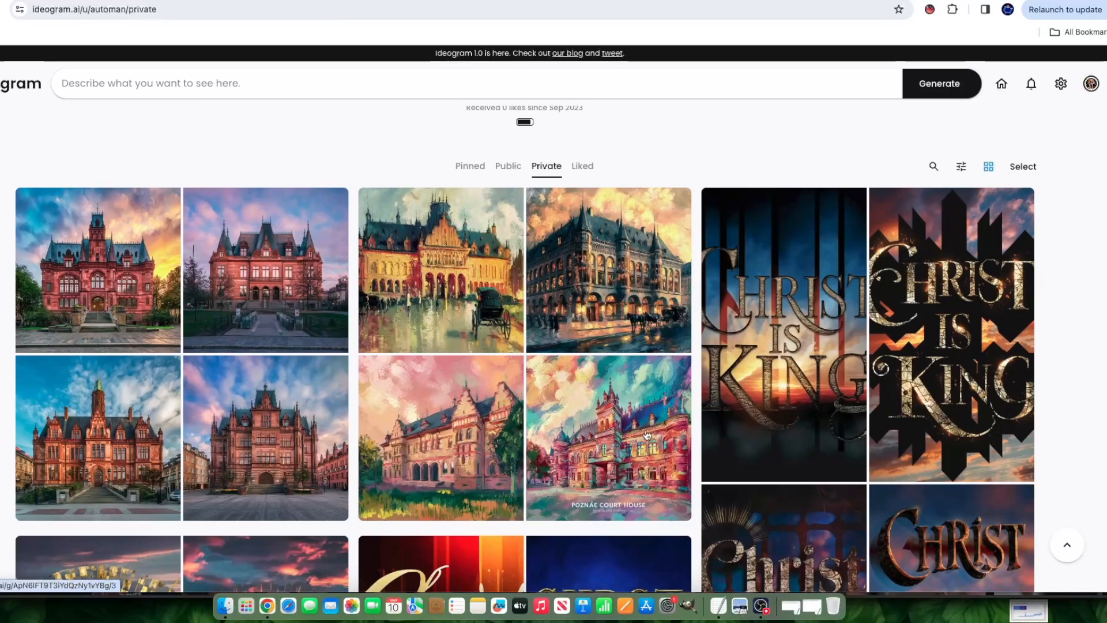
scroll(462, 345, up, 2)
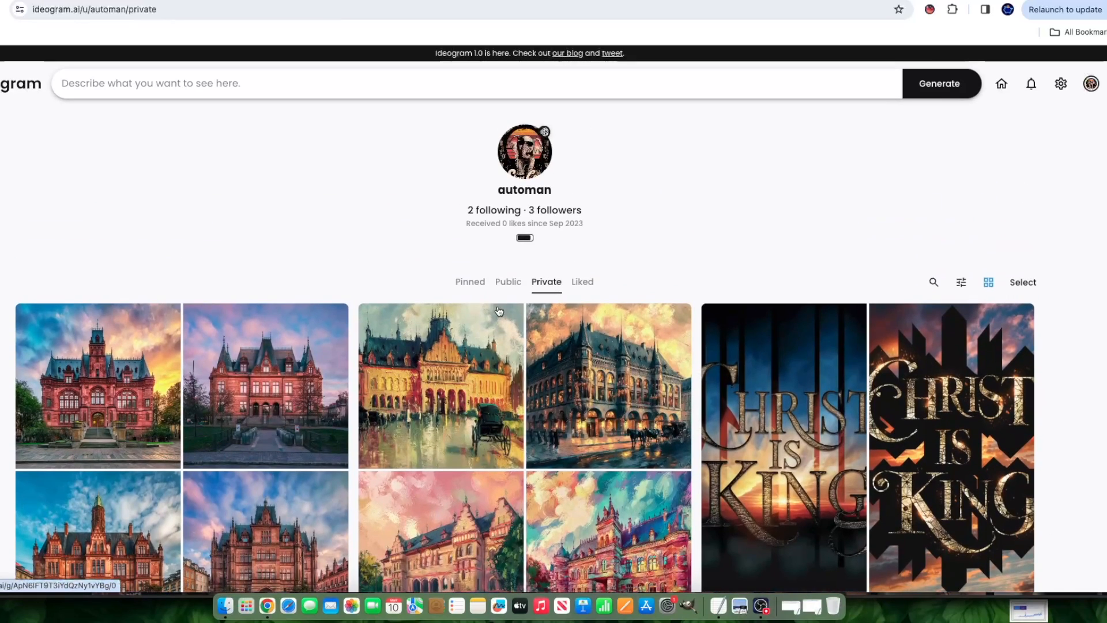
click(470, 282)
click(546, 282)
- Check the prompt settings on the profile page, close them and return to the Explore page
click(789, 92)
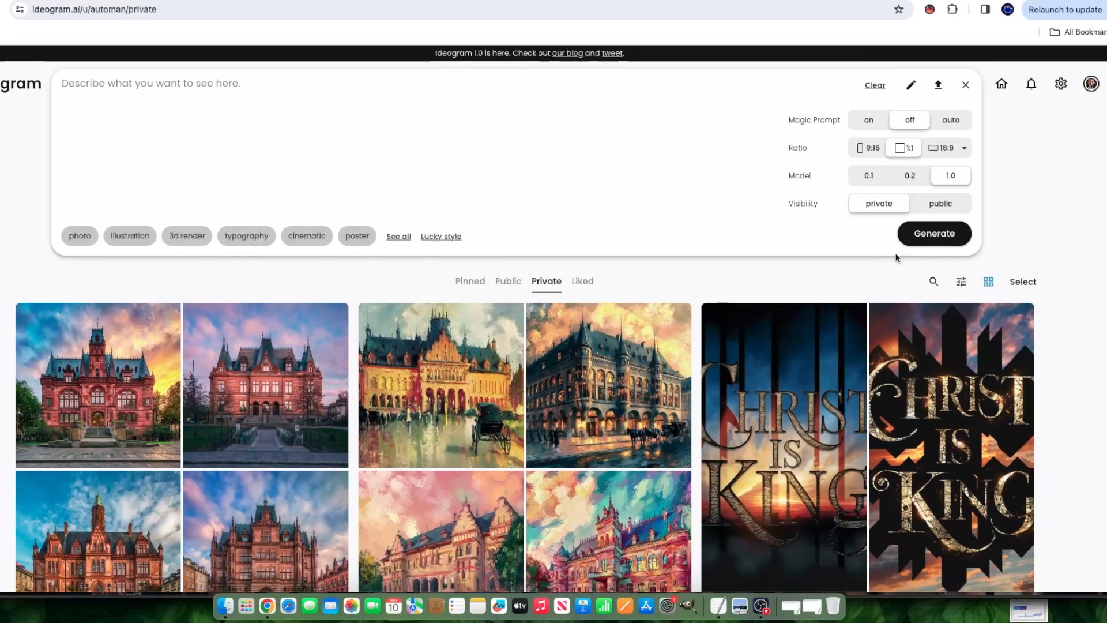
click(1050, 216)
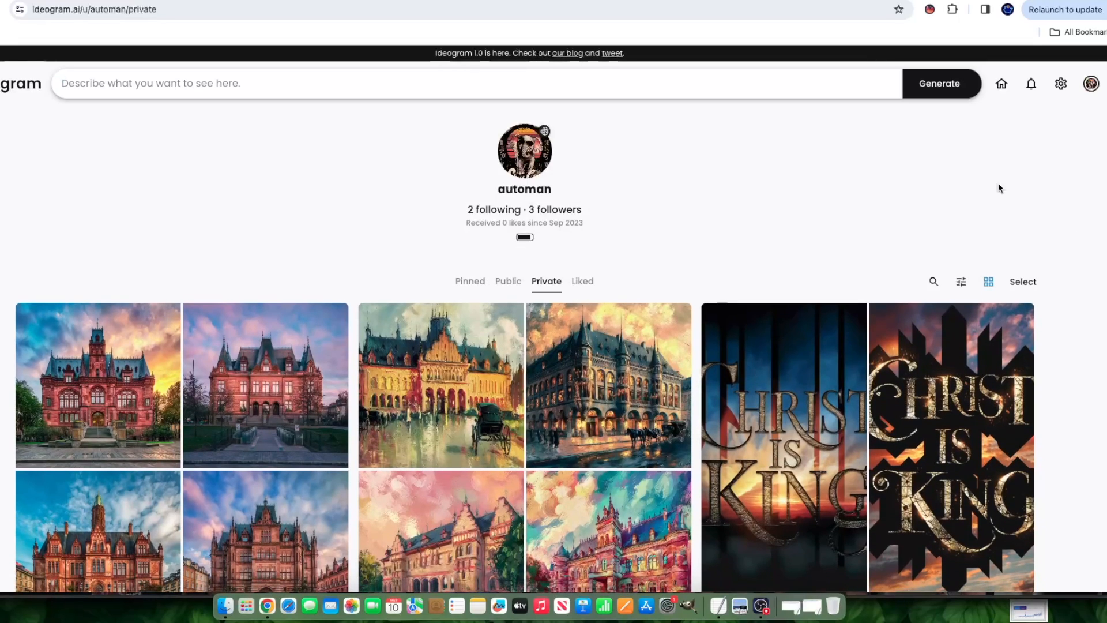
click(3, 87)
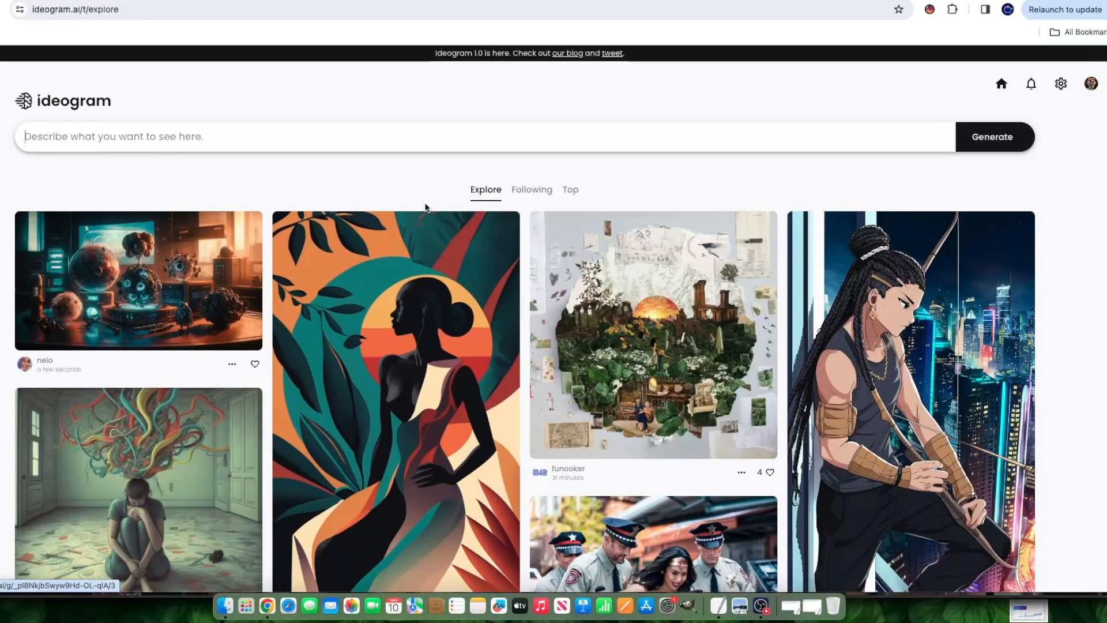
- Review the empty prompt's settings, close them and browse the community images in the Explore feed
click(455, 141)
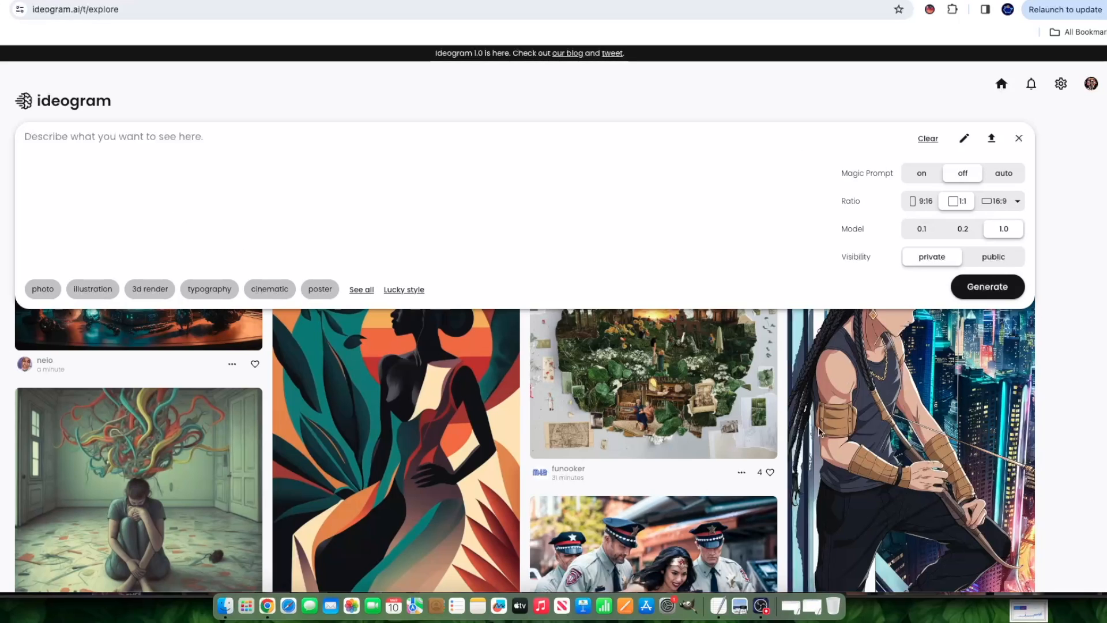
click(1080, 375)
scroll(562, 448, down, 17)
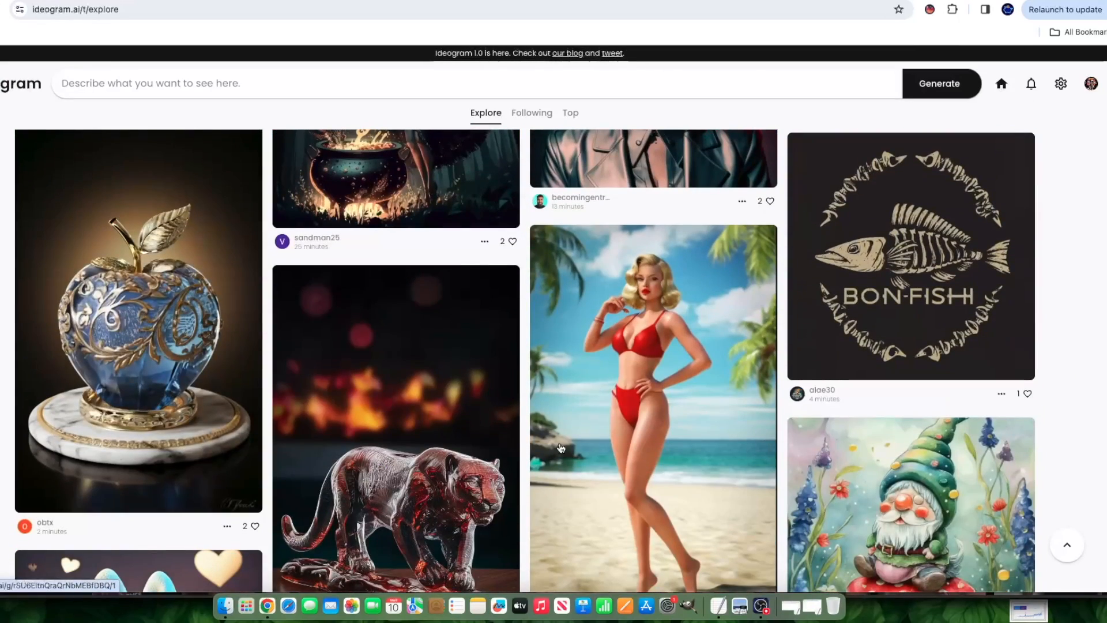
scroll(561, 448, down, 1)
scroll(318, 395, down, 20)
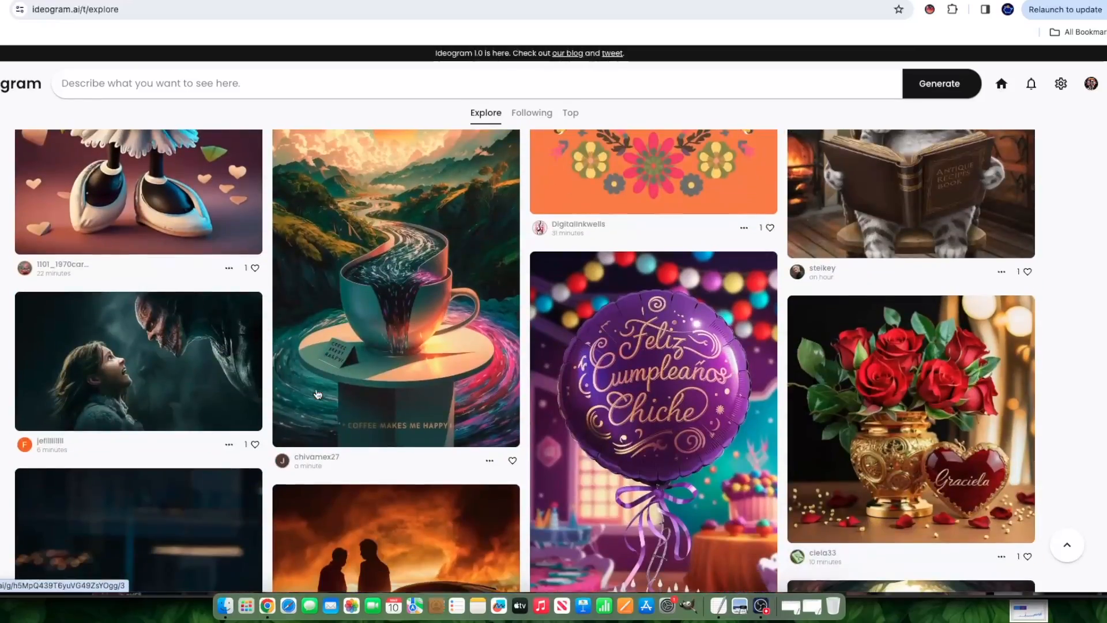
scroll(318, 395, down, 5)
scroll(403, 357, up, 2)
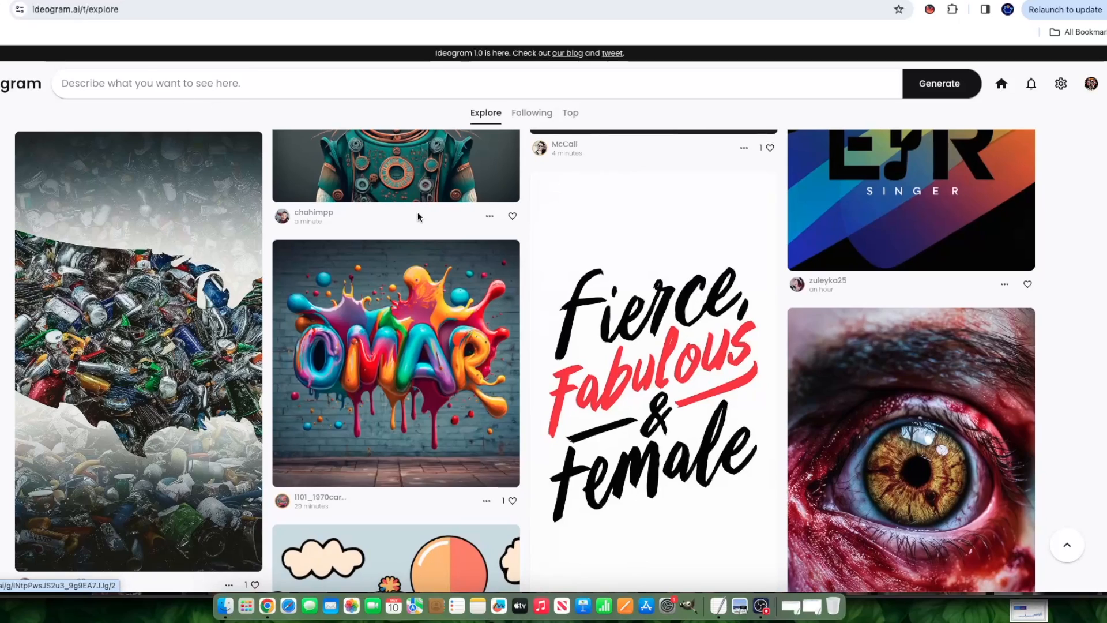
- Try the typography style tag on the empty prompt, remove it, expand the full list of style tags and close the prompt settings
click(210, 83)
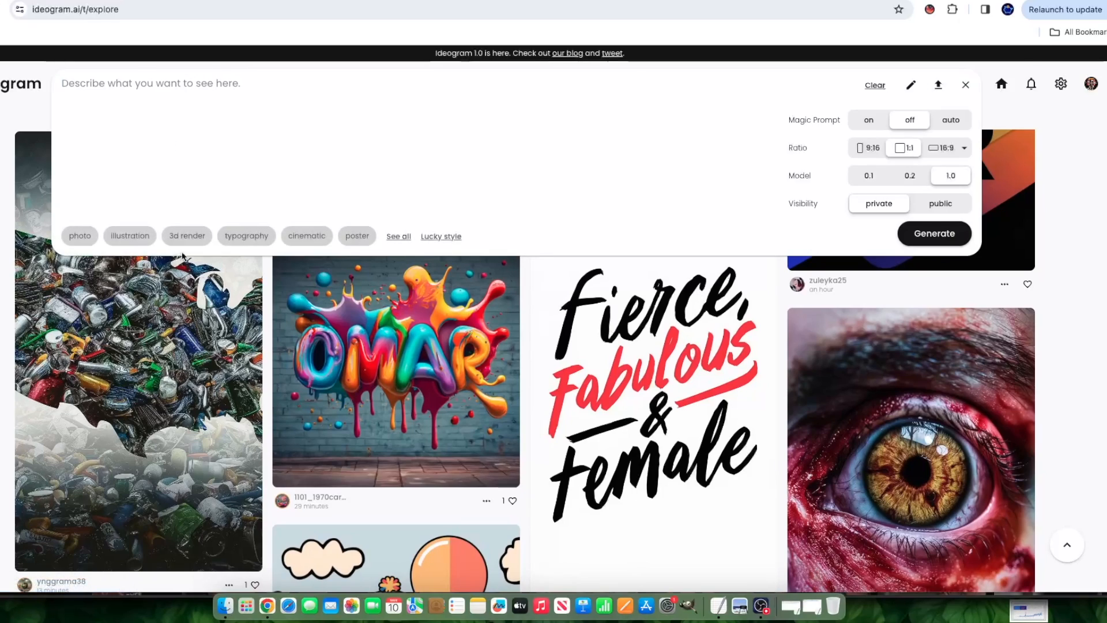
click(246, 235)
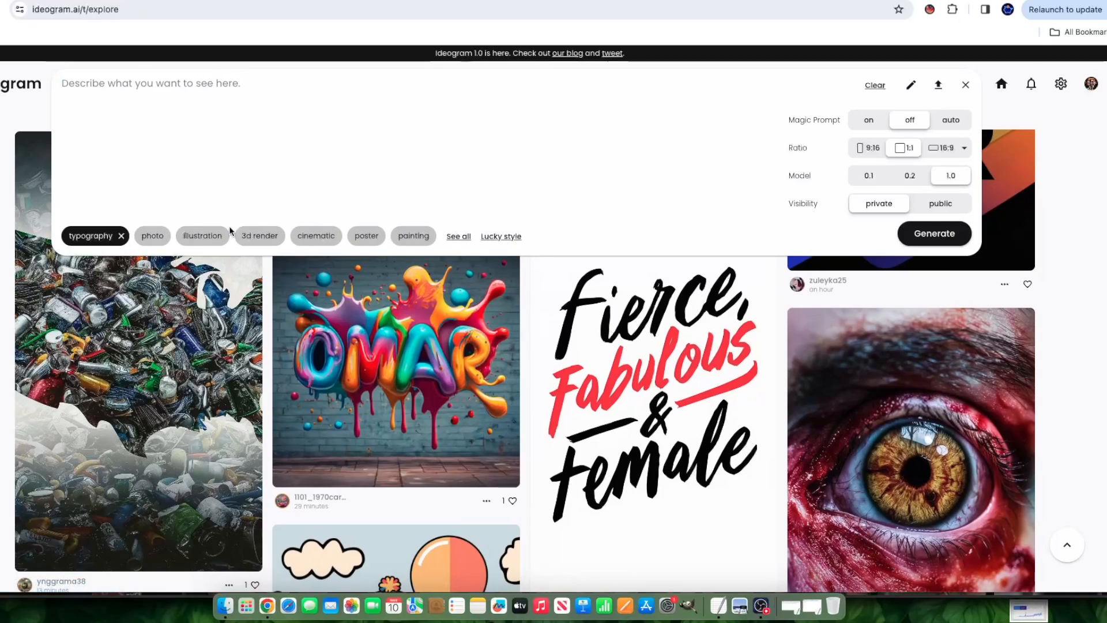
click(121, 237)
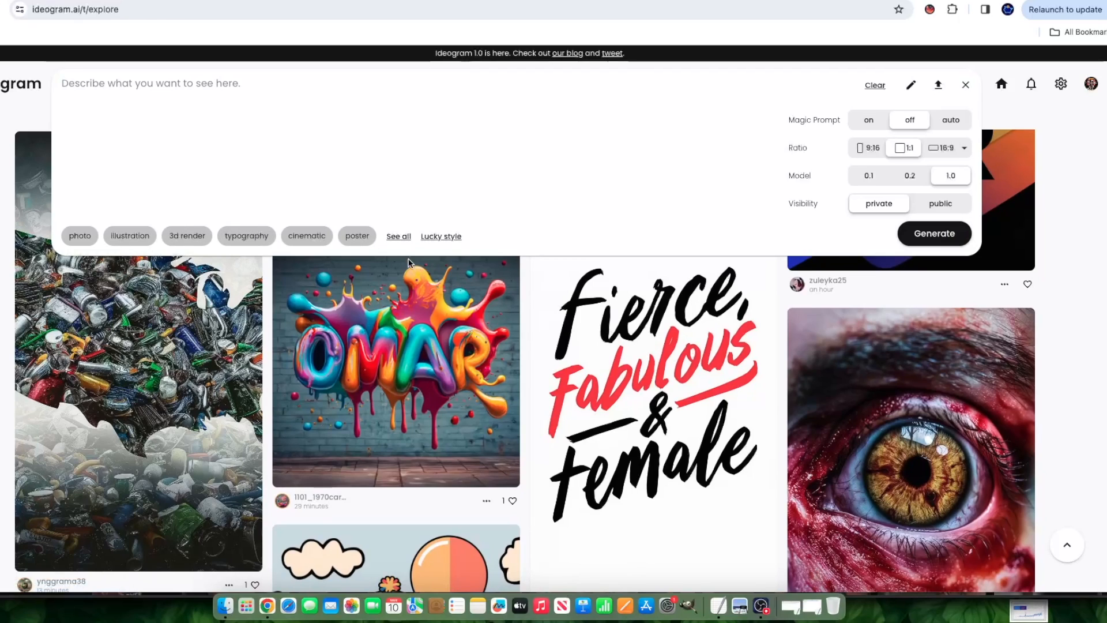
click(398, 236)
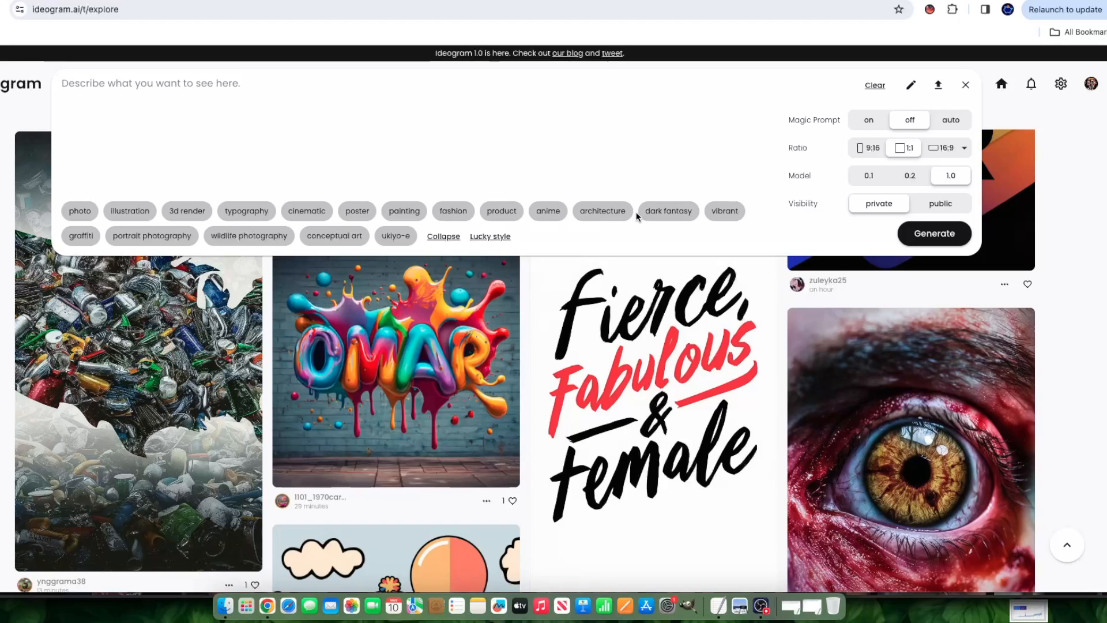
click(1061, 219)
- Browse the Explore feed, review the empty prompt's generation settings again and close them
scroll(812, 306, up, 1)
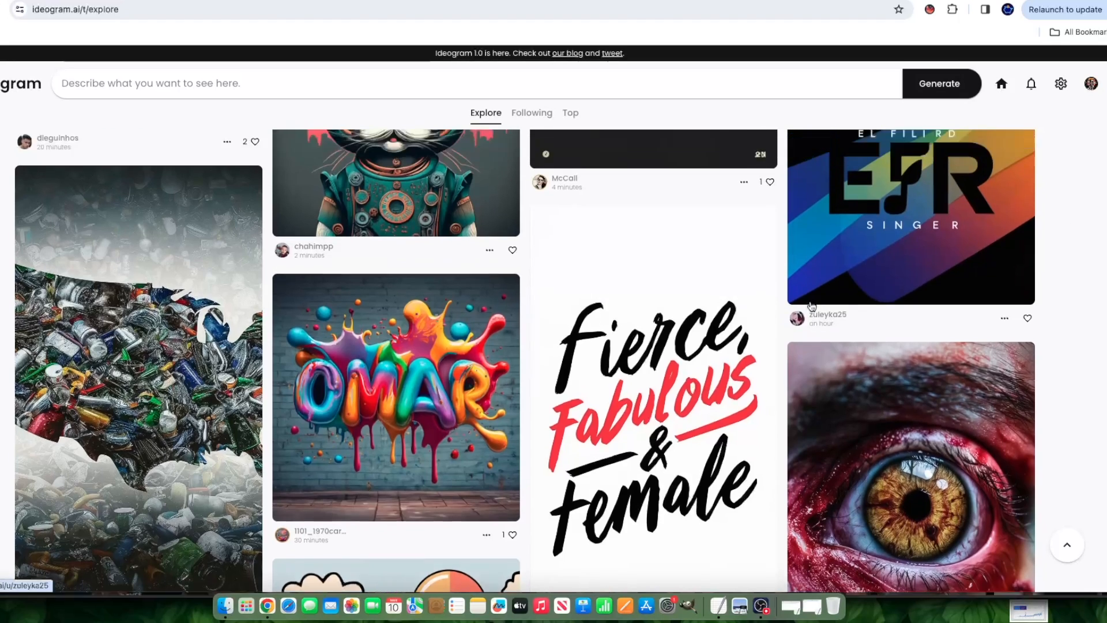
scroll(812, 306, up, 10)
click(801, 86)
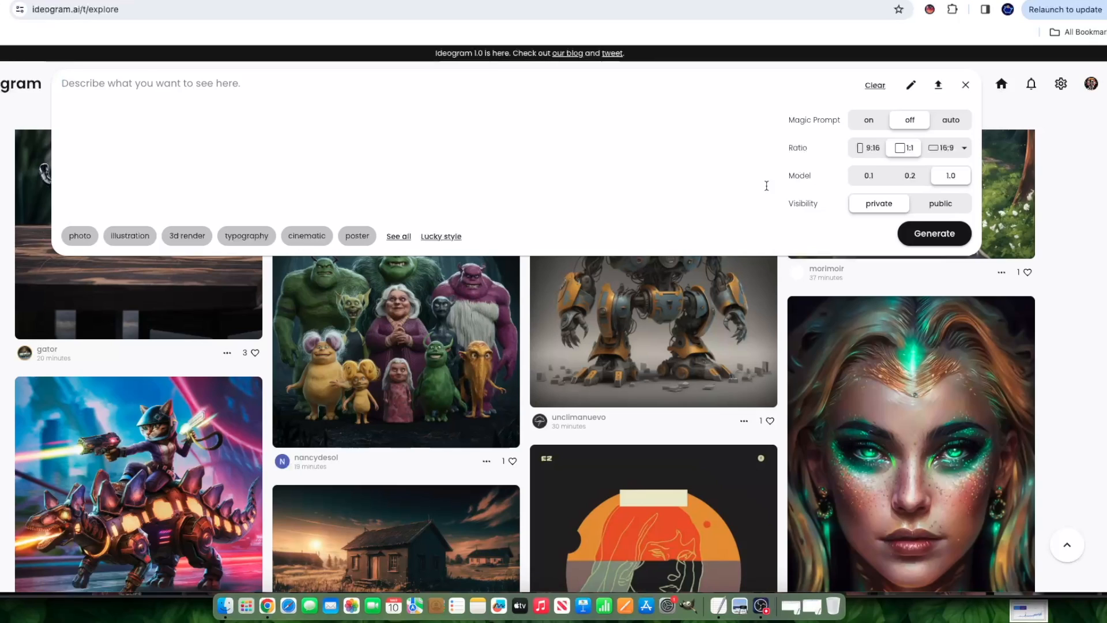
click(1059, 164)
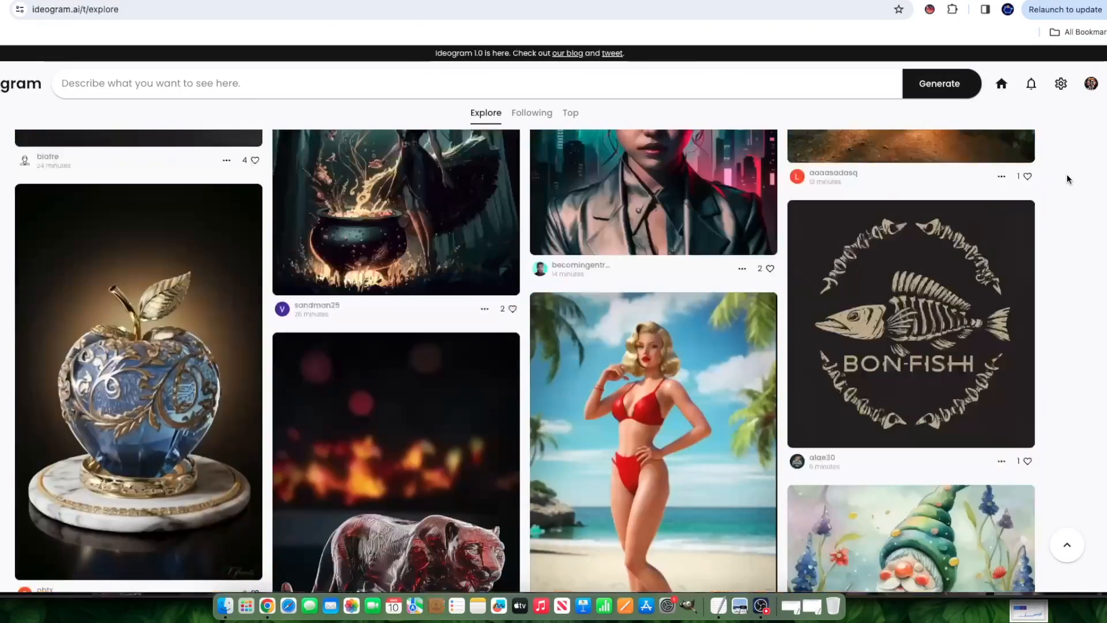
- Open the account's profile and look through its private creations
click(1091, 84)
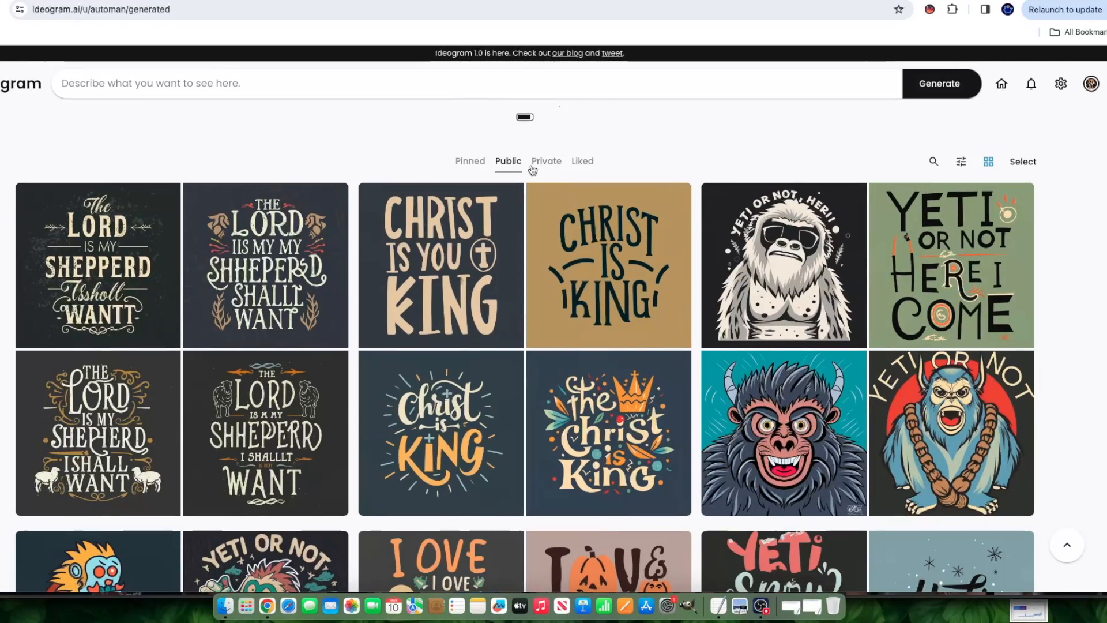
click(533, 168)
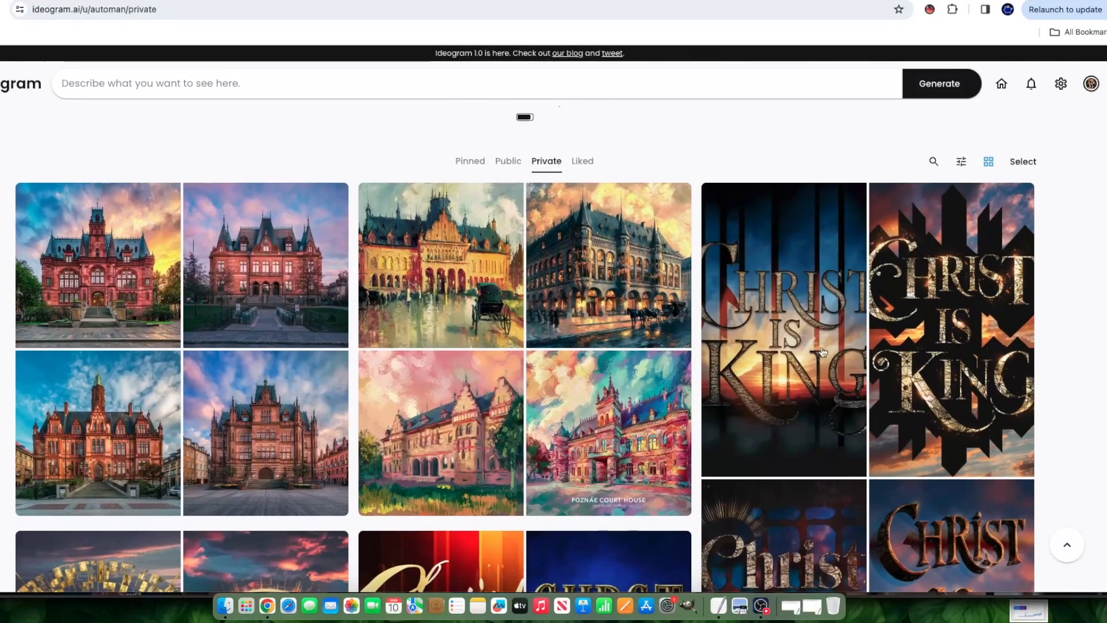
scroll(823, 352, down, 5)
scroll(952, 226, up, 4)
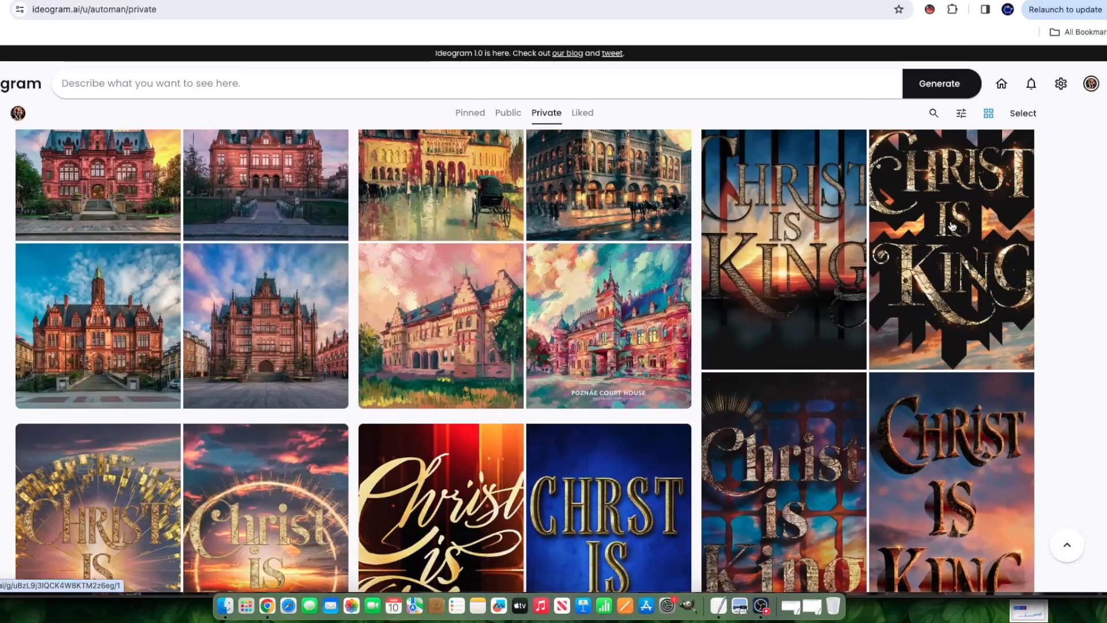
- View the prompt details of the 9:16 "Christ Is King" sunset image, then return to the private creations
click(841, 339)
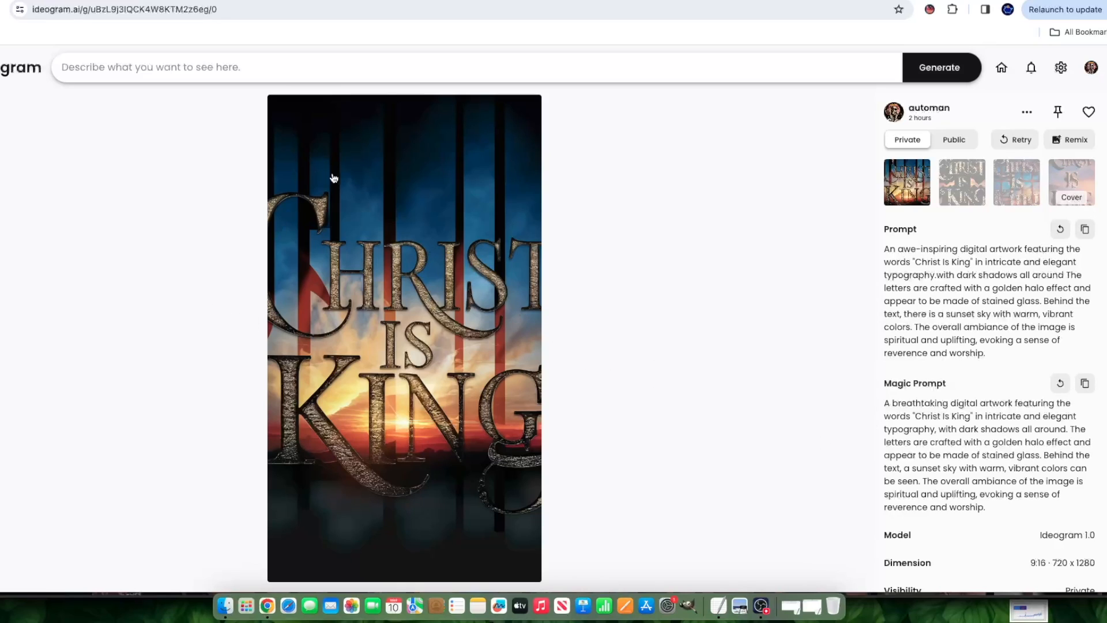
scroll(126, 194, down, 1)
key(super+bracketleft)
key(super+bracketleft)
- Open the black-and-white "Christ Is King" image, highlight its short typography prompt and return to the private creations
scroll(815, 488, down, 3)
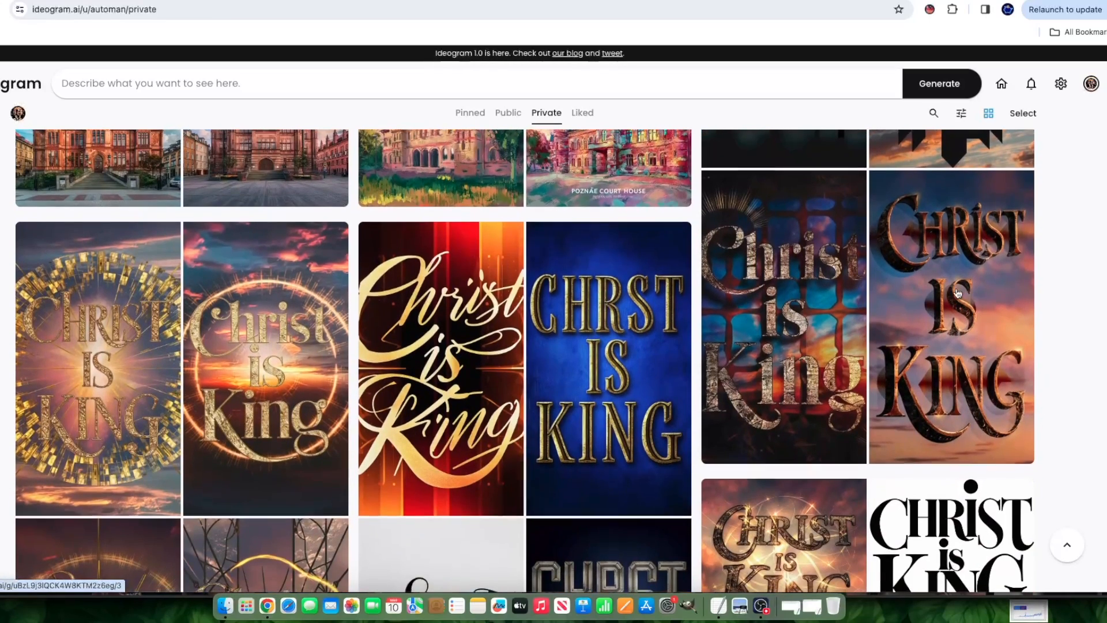
scroll(816, 488, down, 5)
click(996, 350)
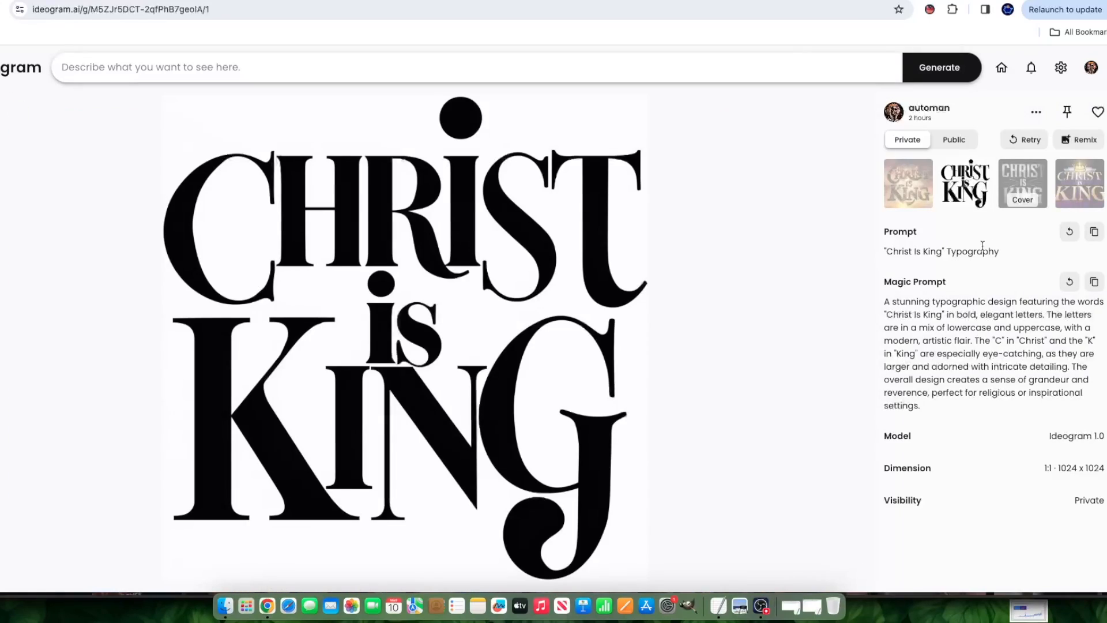
drag(1001, 252, 896, 255)
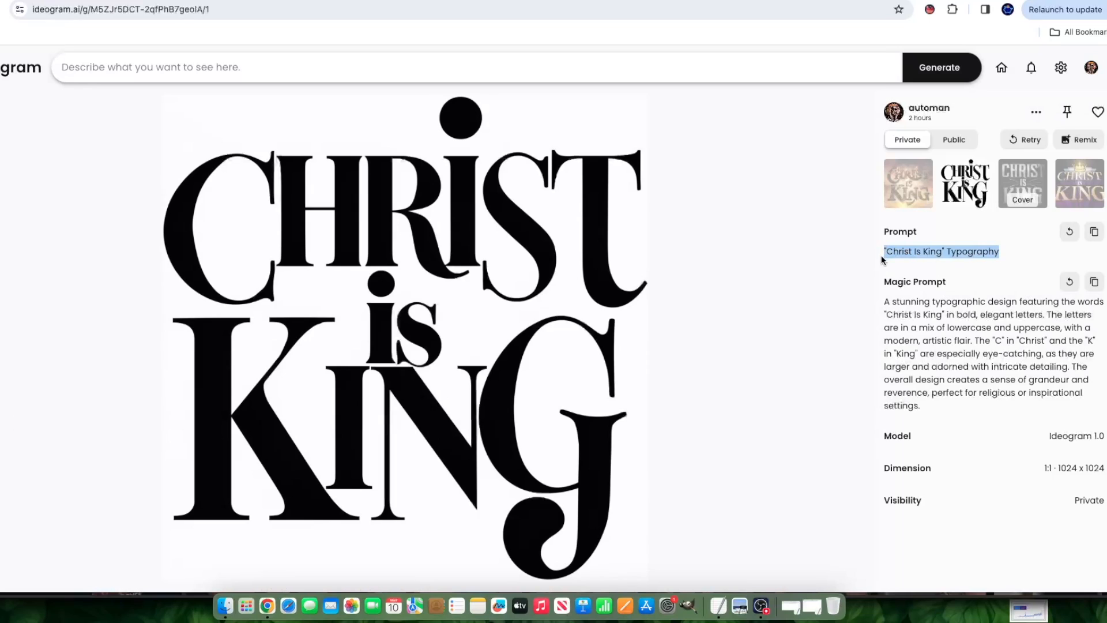
key(super+[)
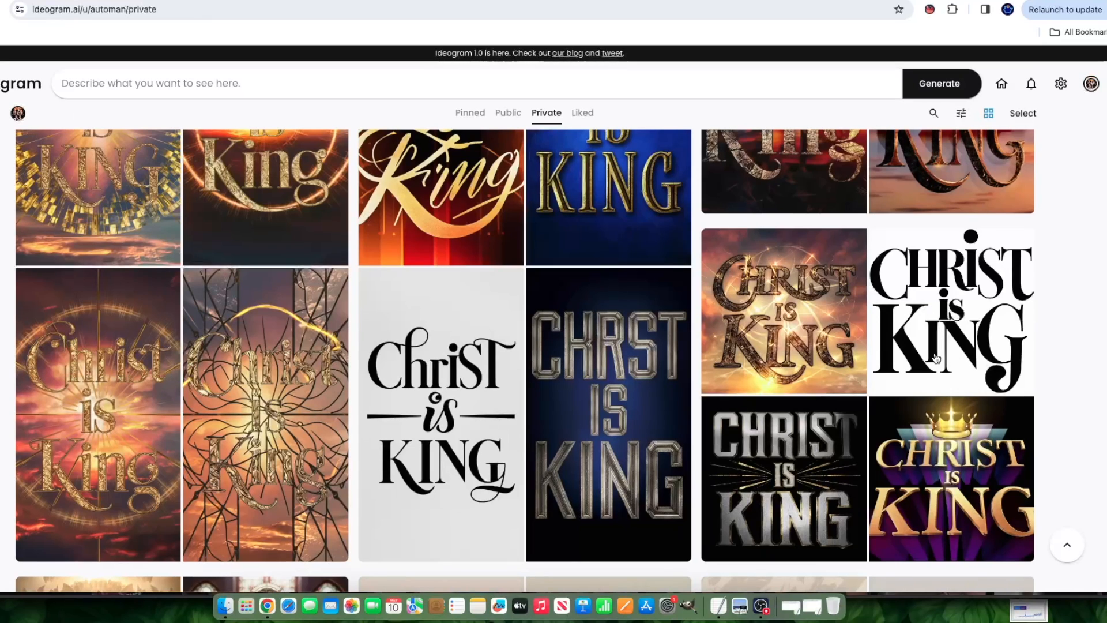
- Compare the magic prompts of the sunset, golden crown and silver variations of the square "Christ Is King" typography
scroll(936, 359, up, 1)
click(760, 335)
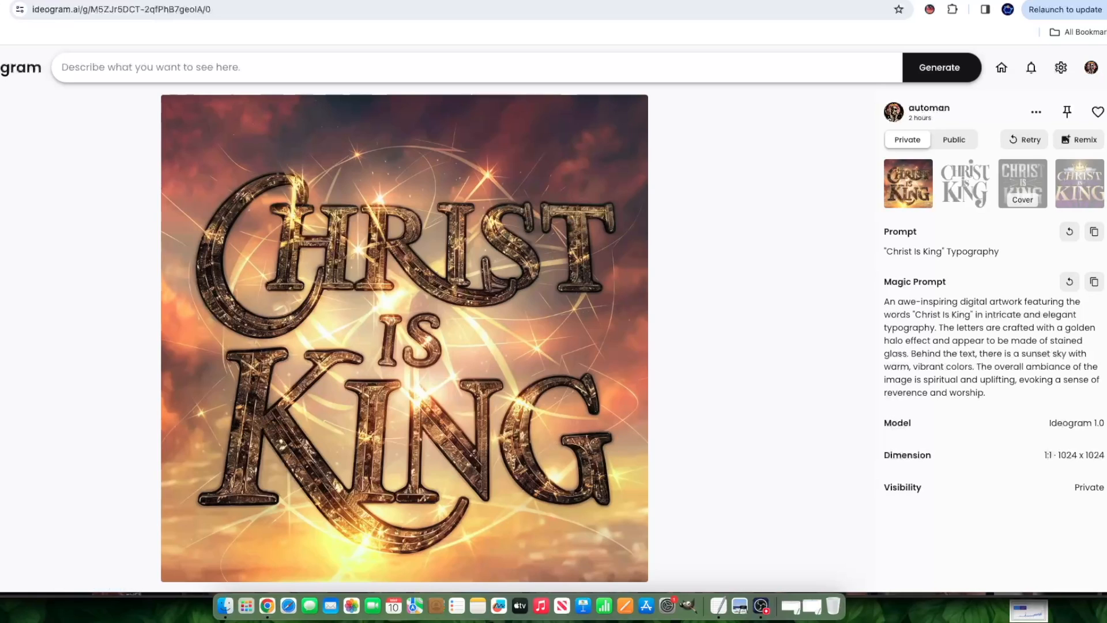
key(super+[)
click(922, 492)
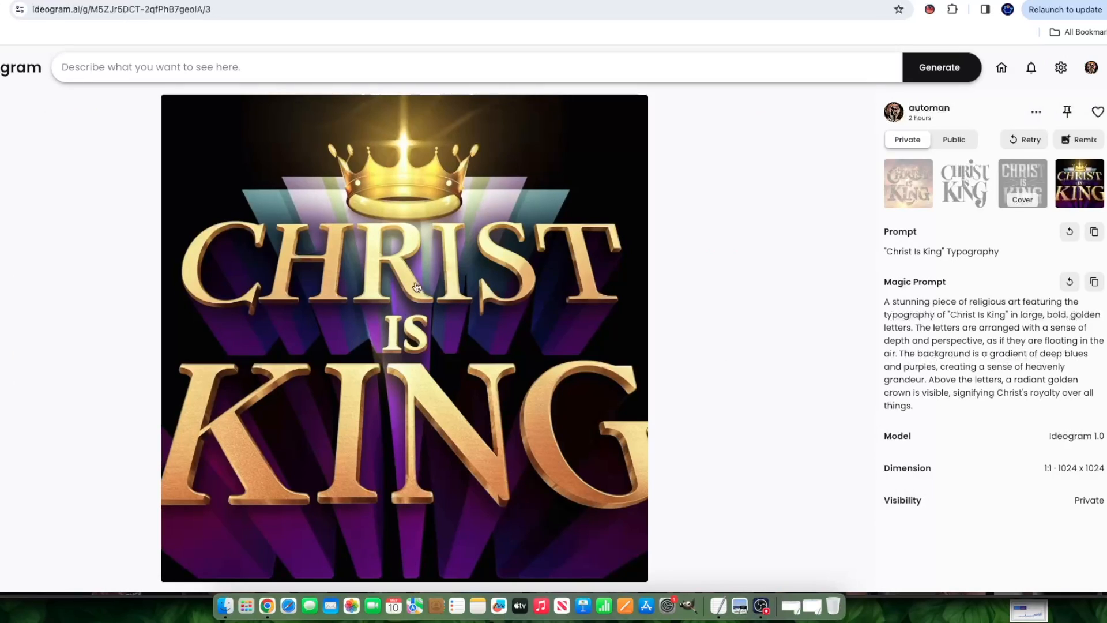
key(super+[)
click(800, 519)
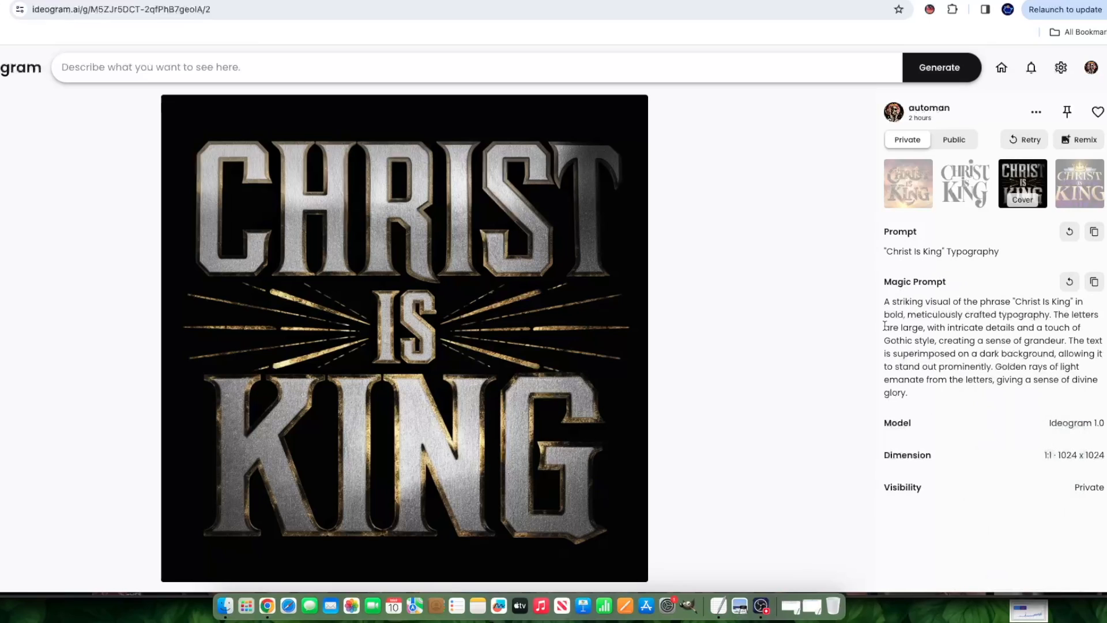
click(833, 329)
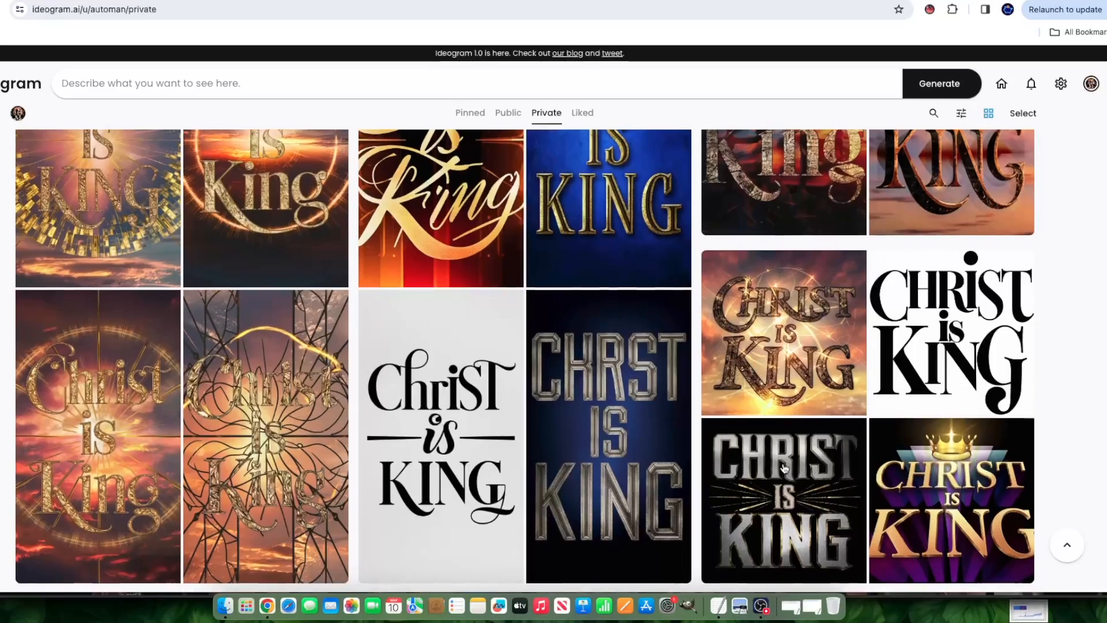
- Look through the private creations and check the profile's Pinned, Public and Liked collections
scroll(785, 464, up, 7)
scroll(1038, 458, up, 3)
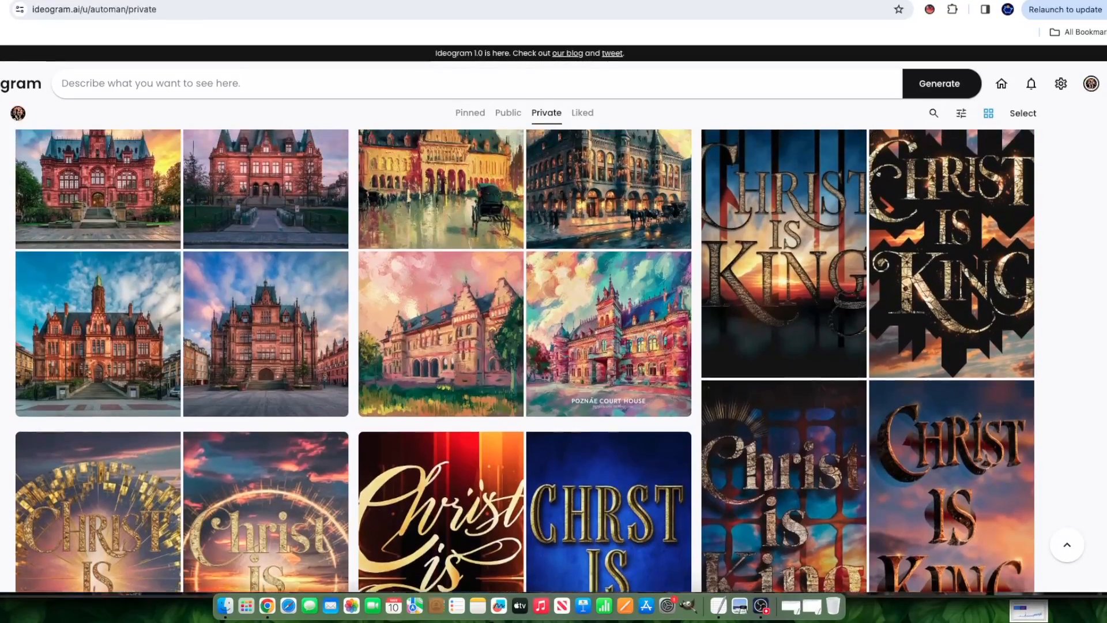
scroll(988, 426, down, 10)
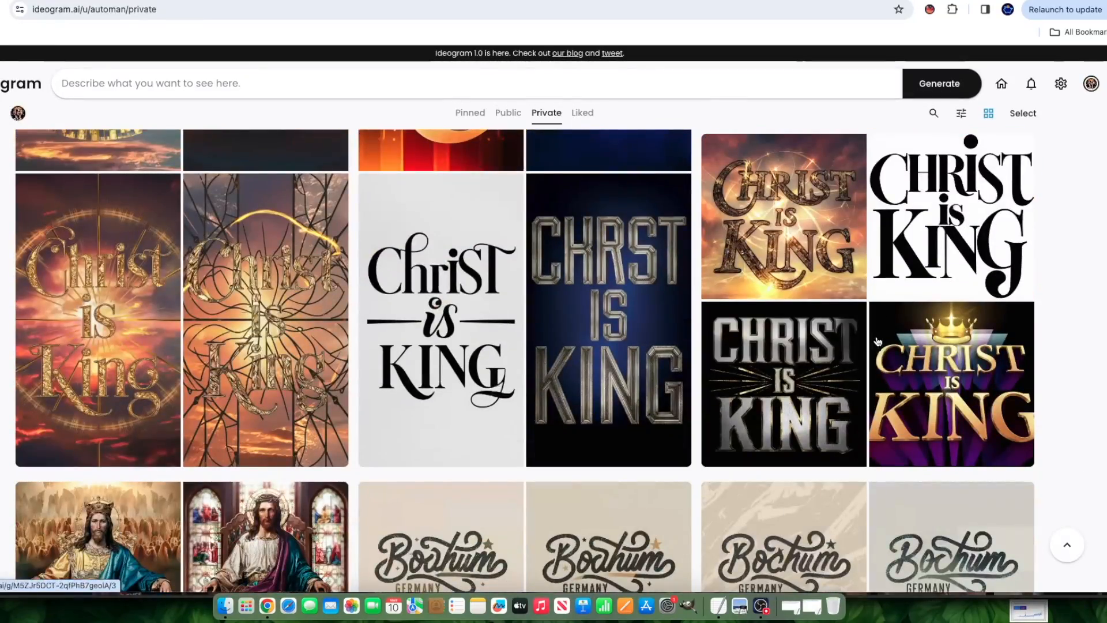
scroll(877, 341, up, 8)
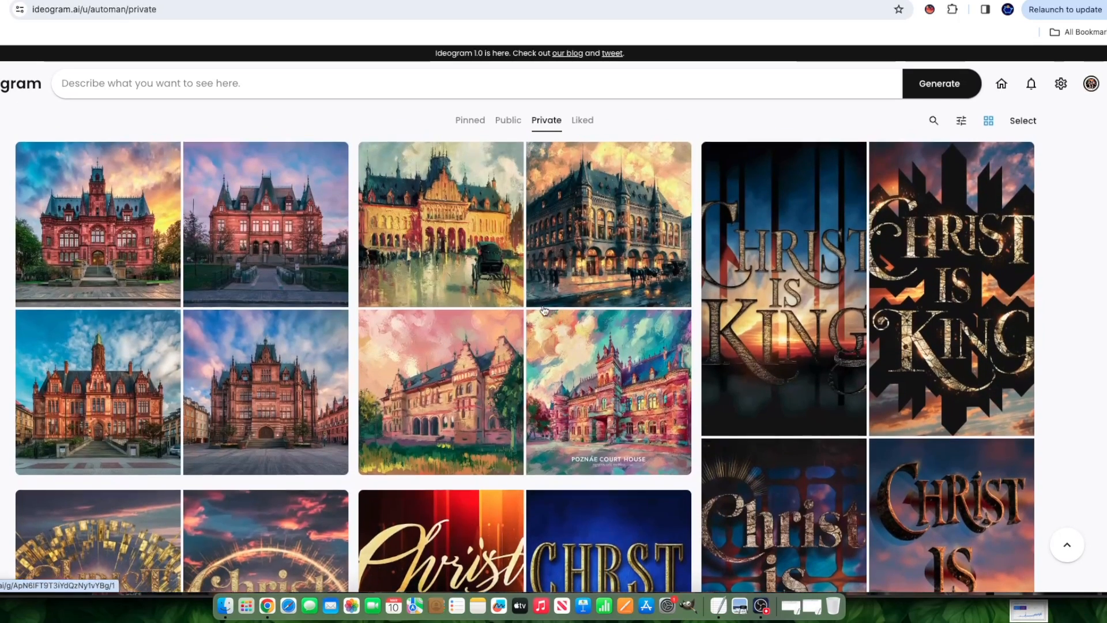
scroll(545, 311, up, 3)
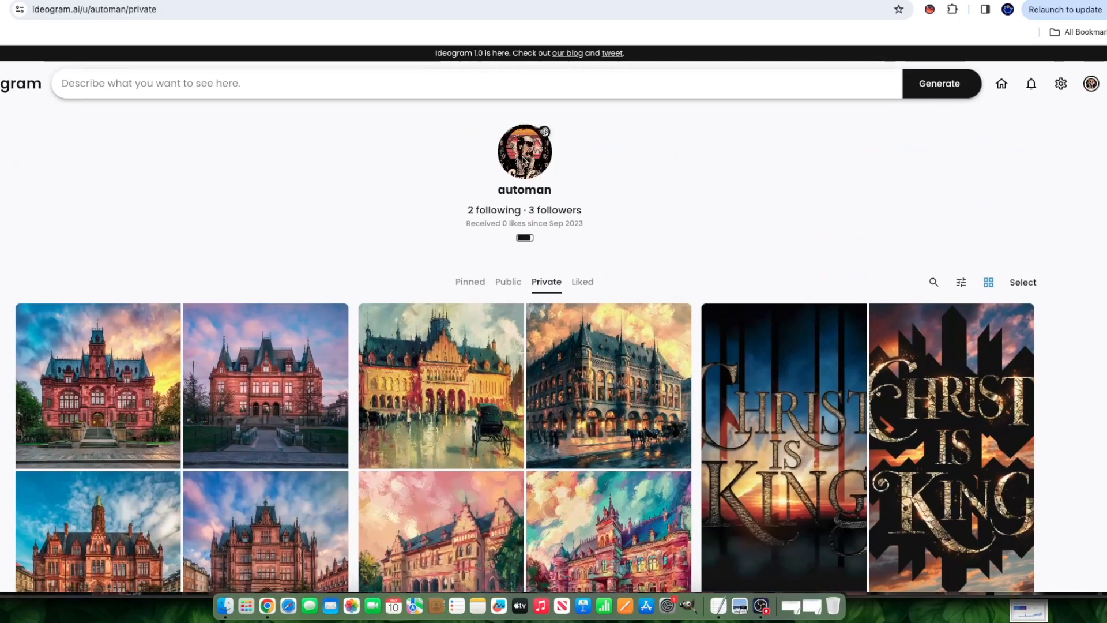
click(470, 283)
click(501, 283)
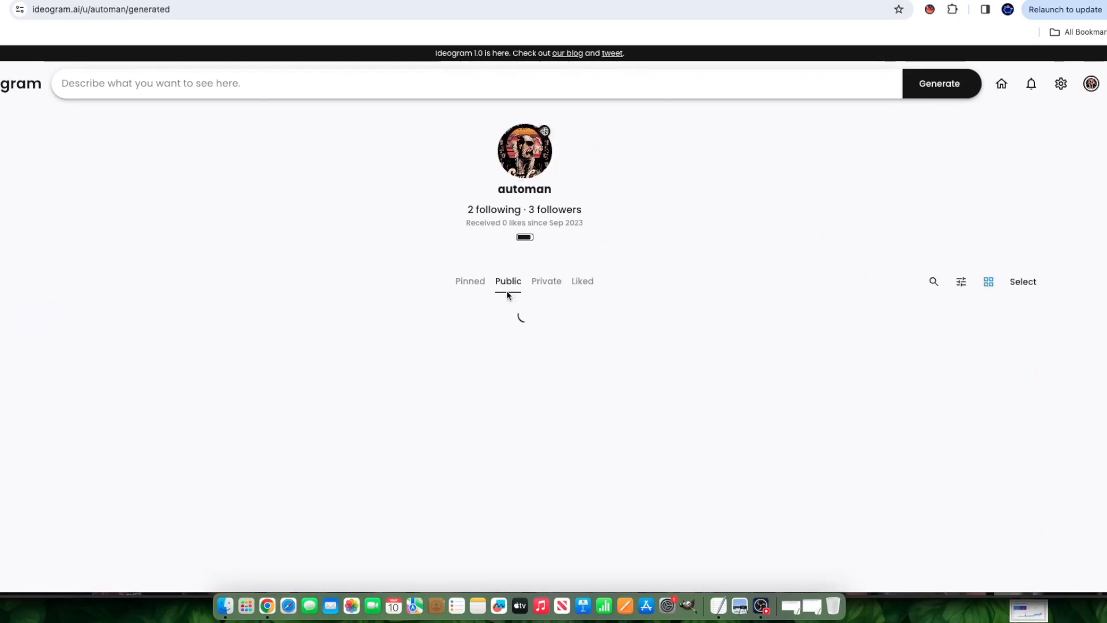
click(545, 282)
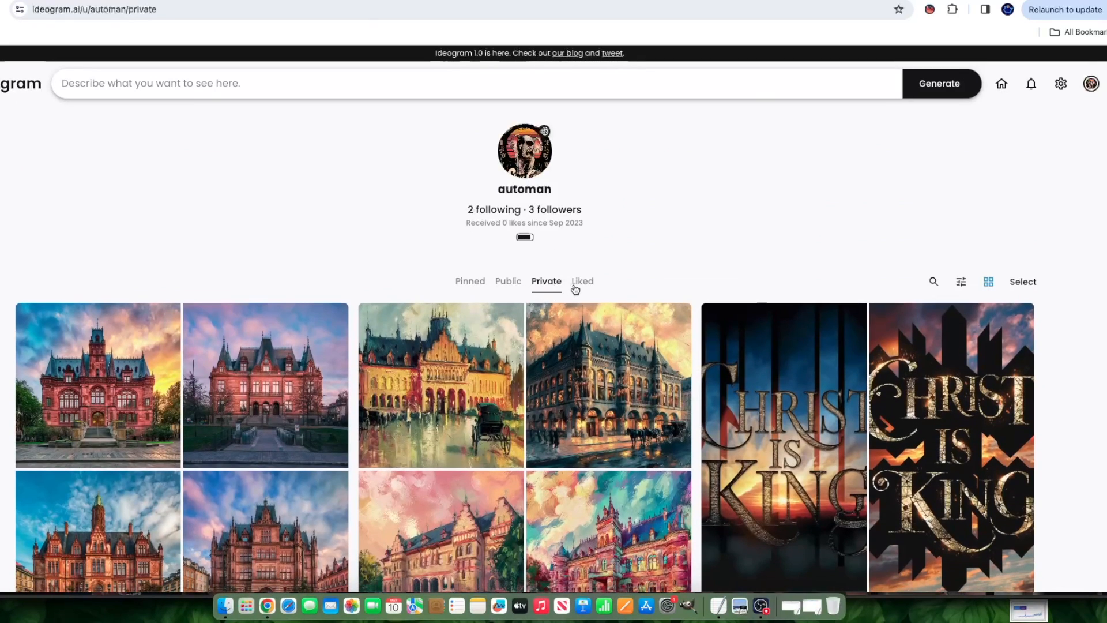
click(580, 282)
click(472, 284)
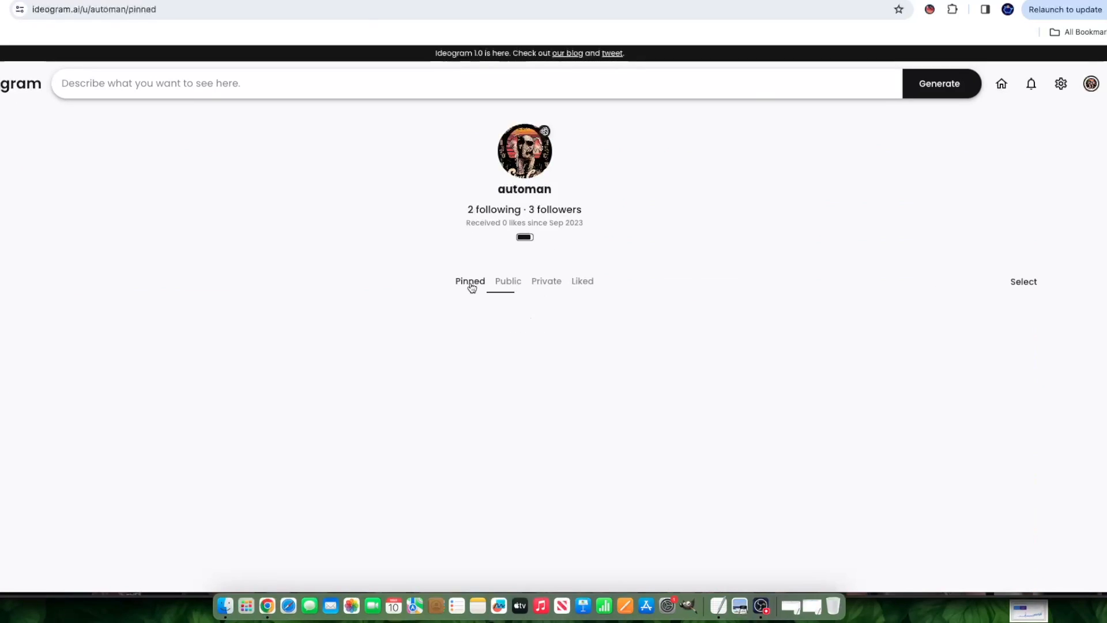
click(579, 285)
- Like the "Poison S.T.A" graffiti lettering image from the Explore feed and return to the feed
click(20, 84)
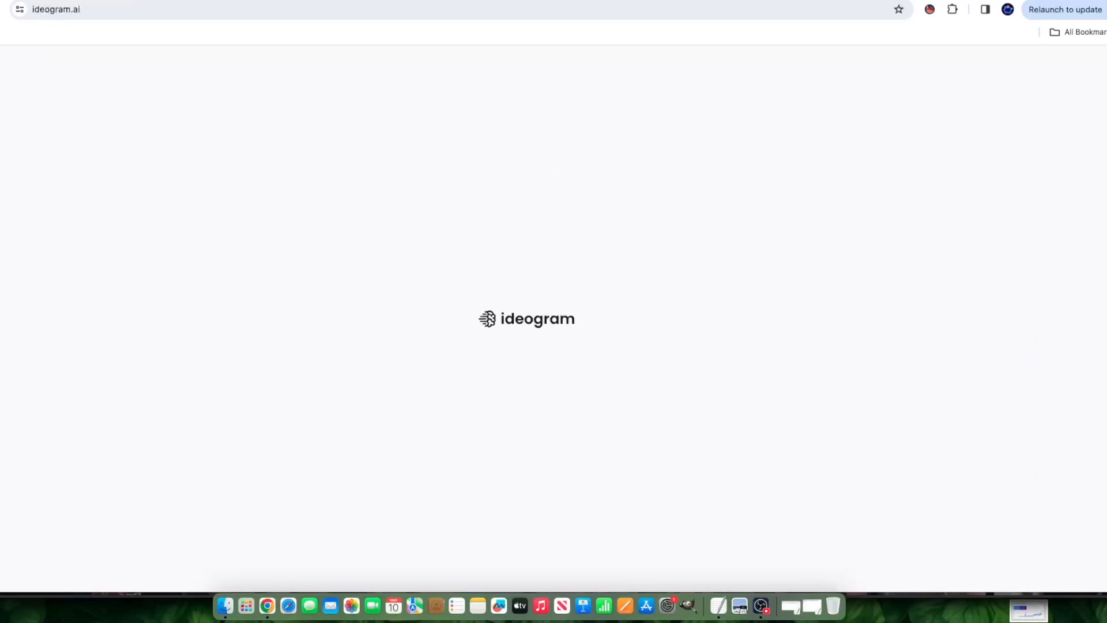
scroll(489, 375, down, 5)
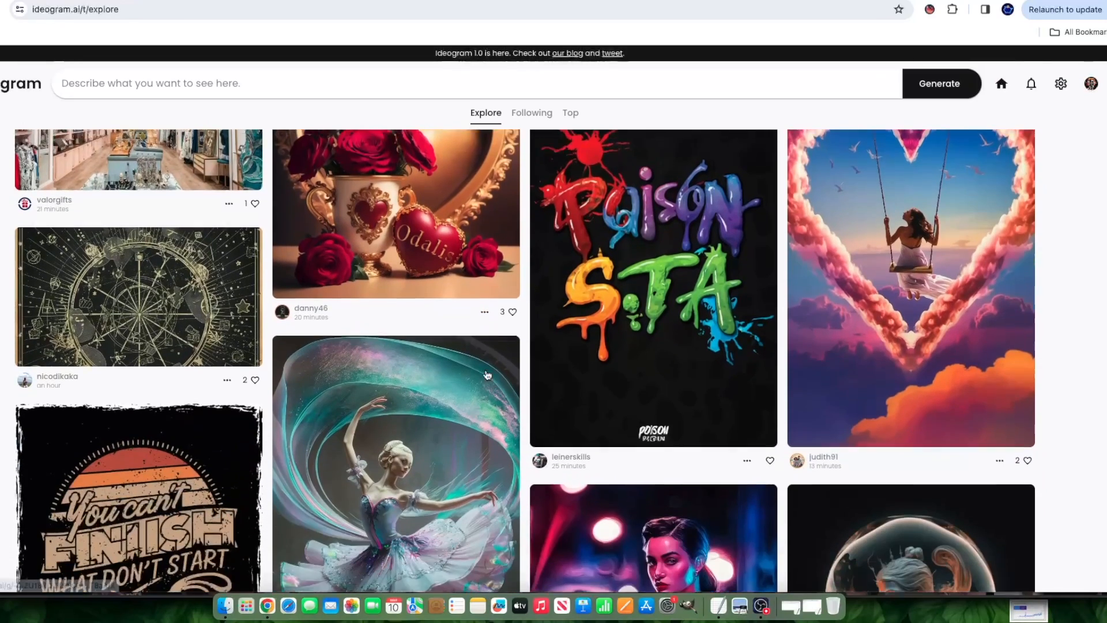
click(661, 288)
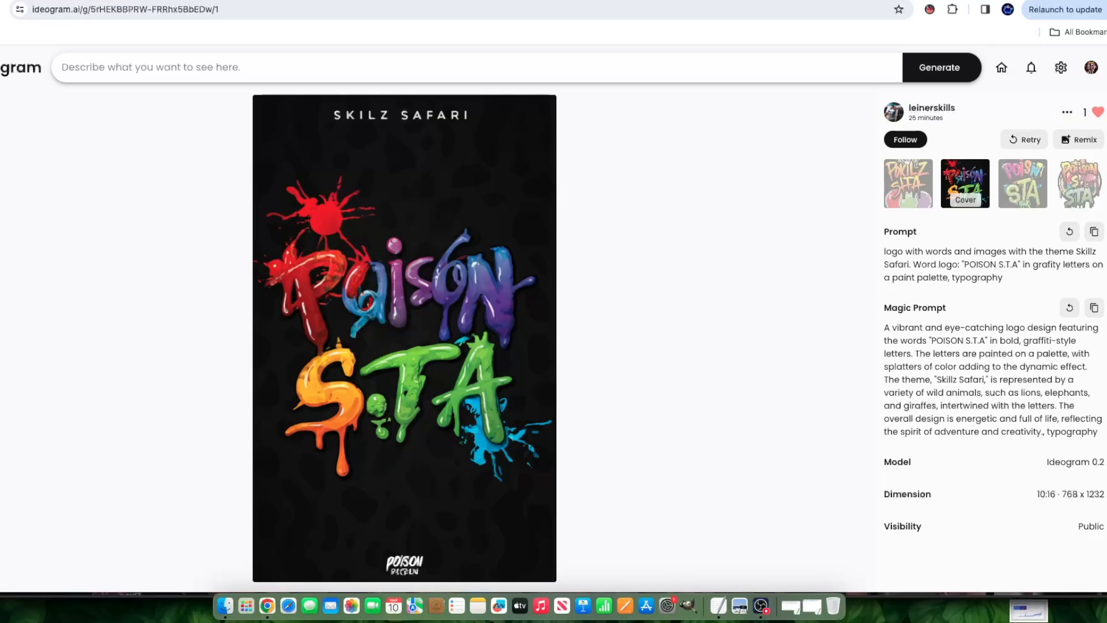
key(super+bracketleft)
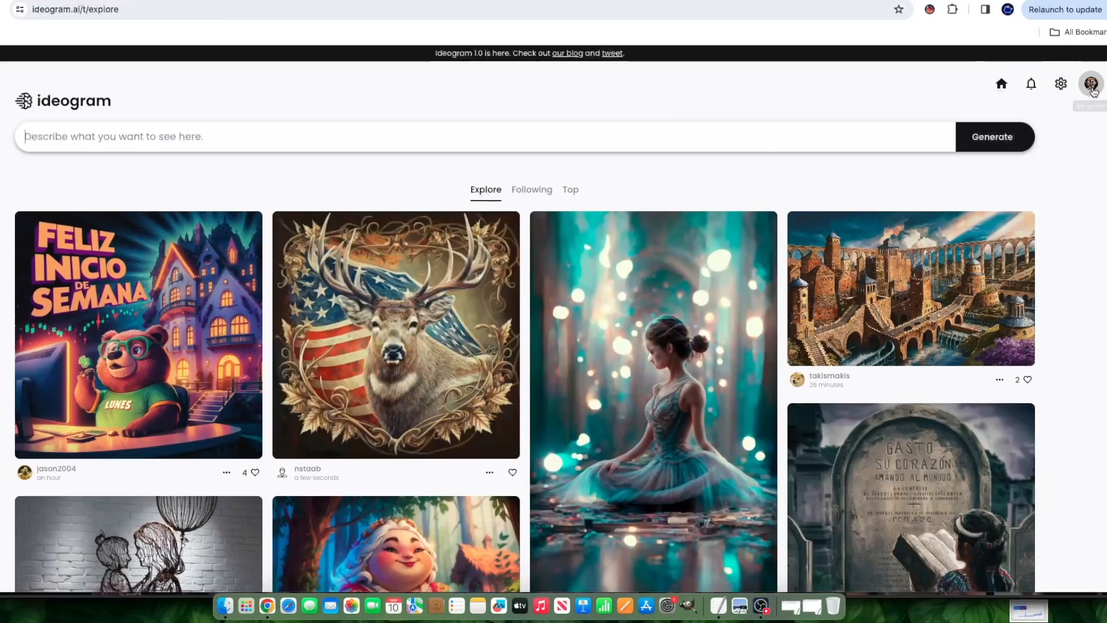
- Find the "Poison S.T.A" image among the profile's liked images and open its details
click(1091, 86)
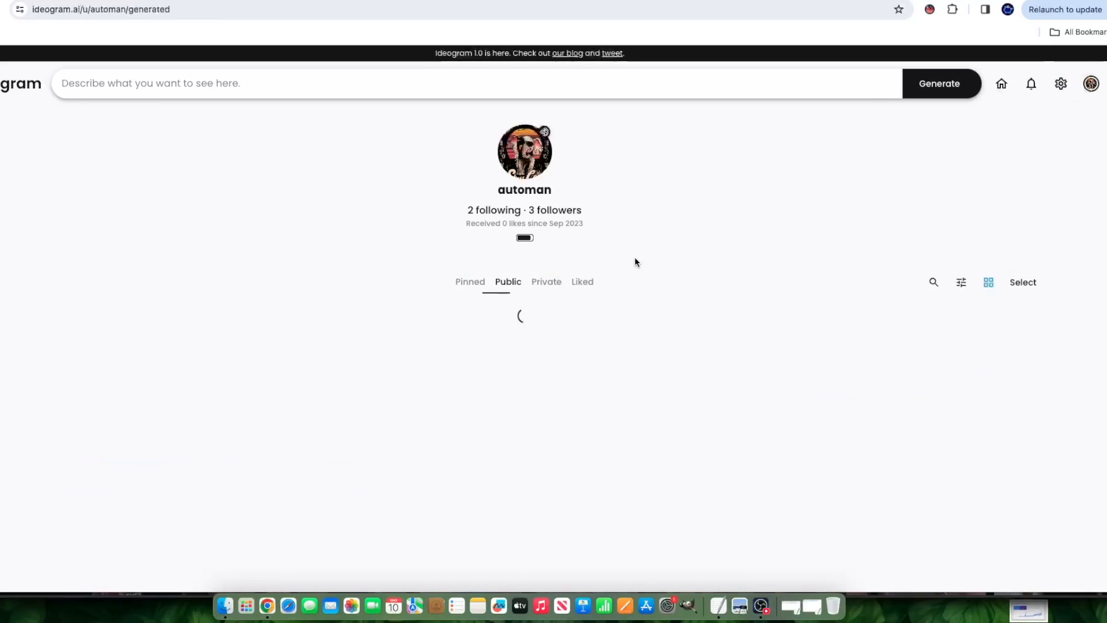
scroll(582, 281, down, 1)
click(584, 270)
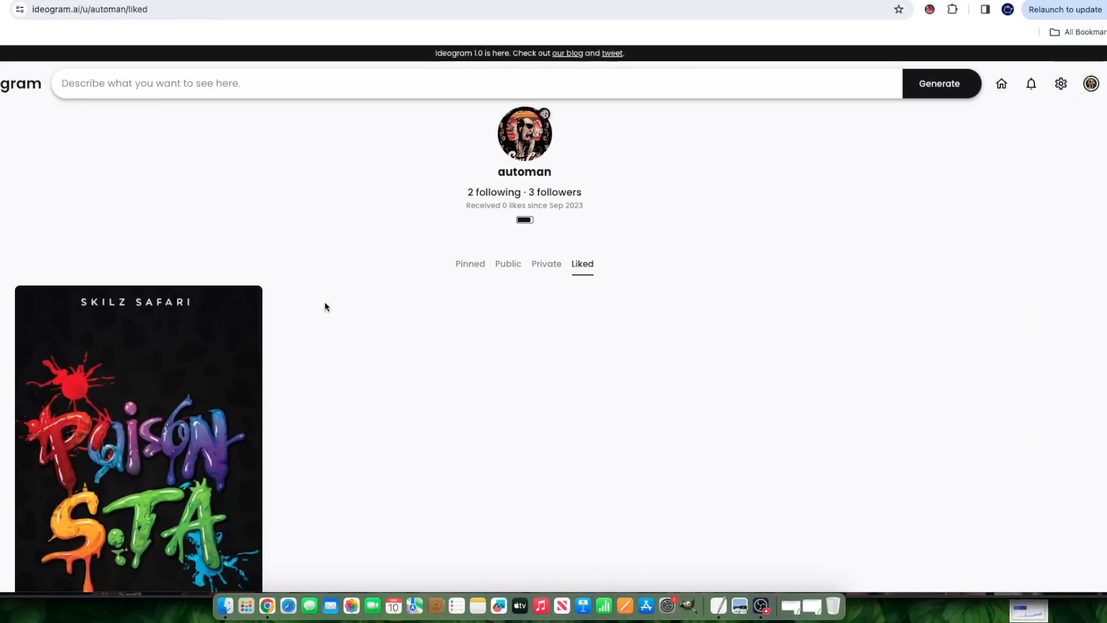
scroll(318, 289, down, 3)
scroll(101, 268, down, 3)
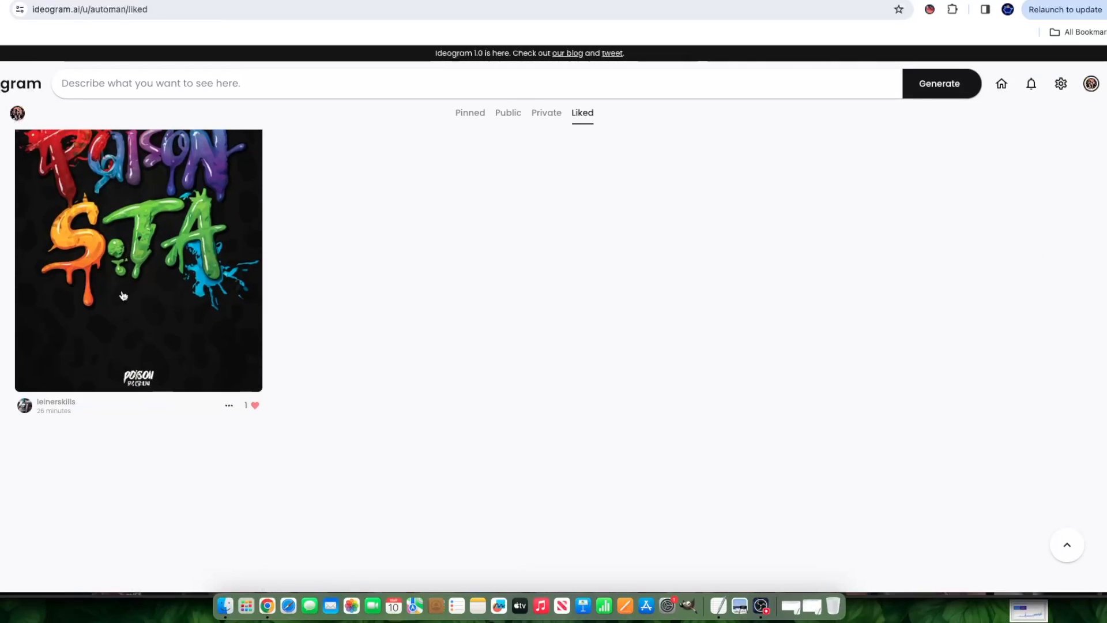
scroll(139, 241, up, 2)
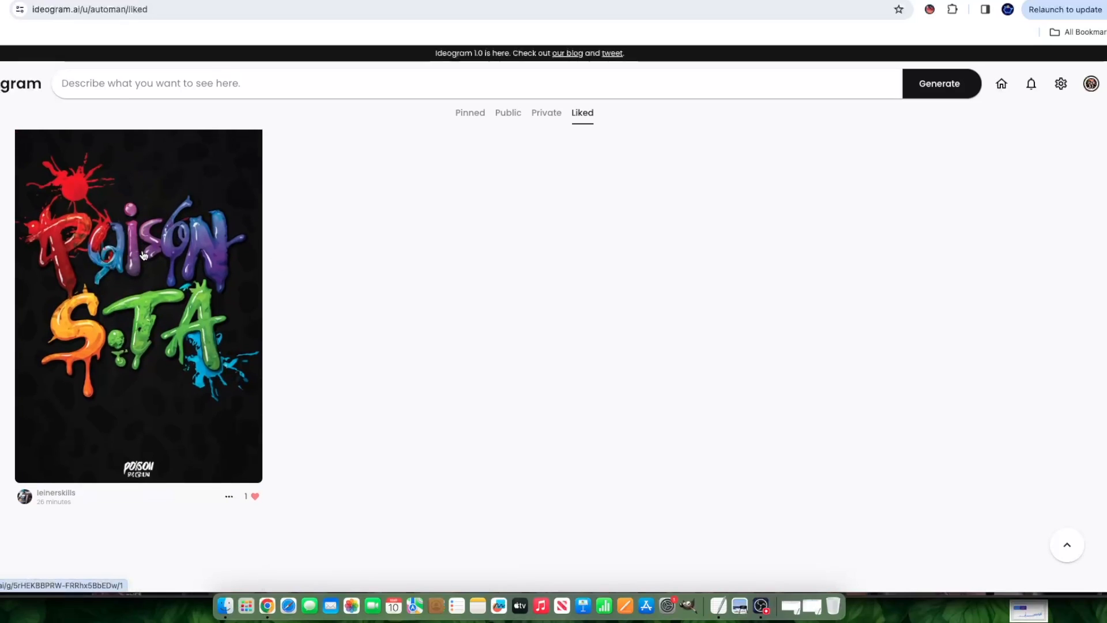
click(144, 255)
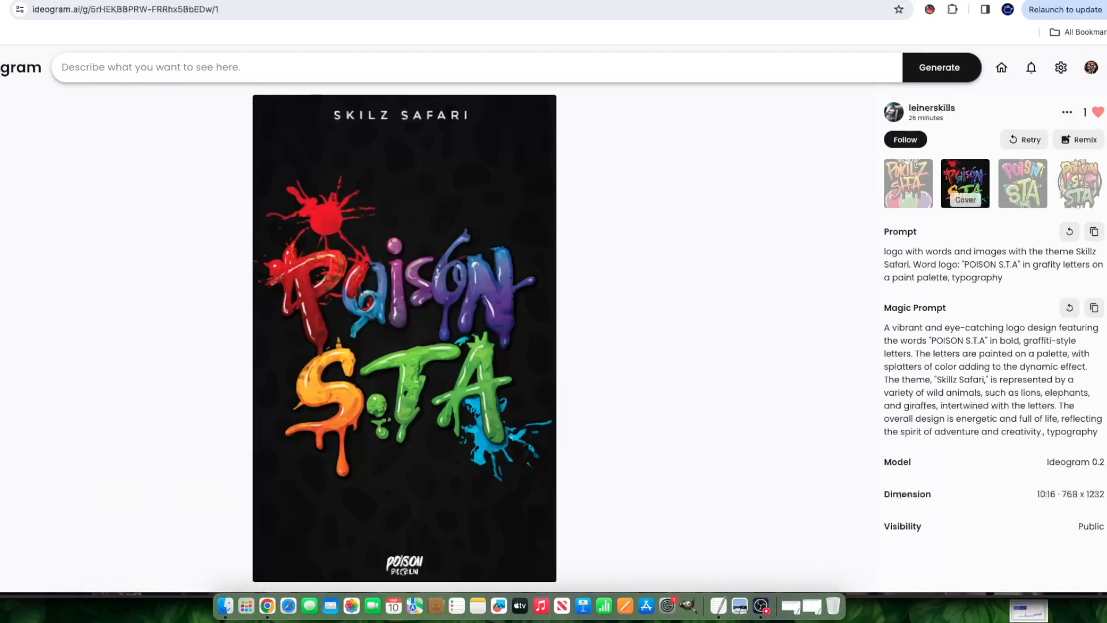
- Return to the Explore feed and browse the community images for an interesting design
click(5, 73)
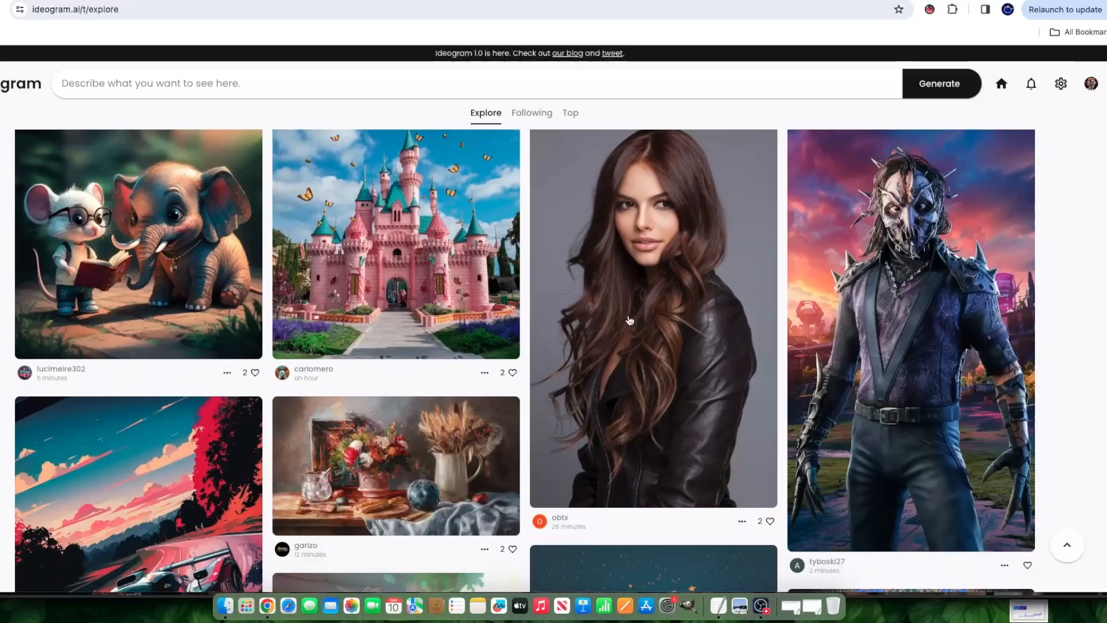
scroll(629, 320, down, 20)
scroll(557, 276, down, 15)
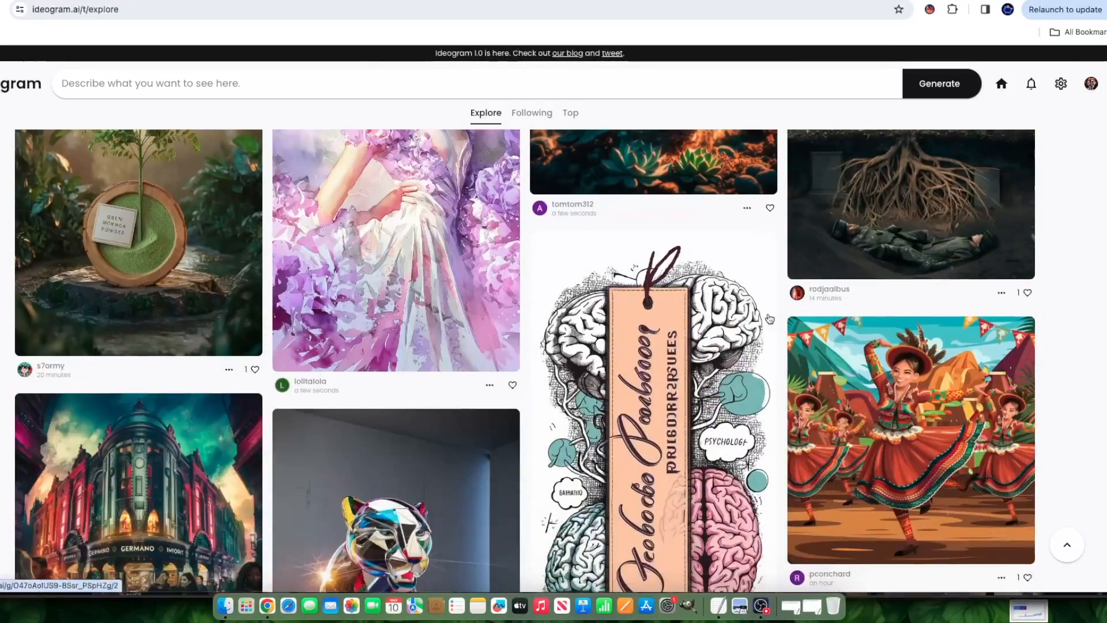
scroll(769, 319, down, 15)
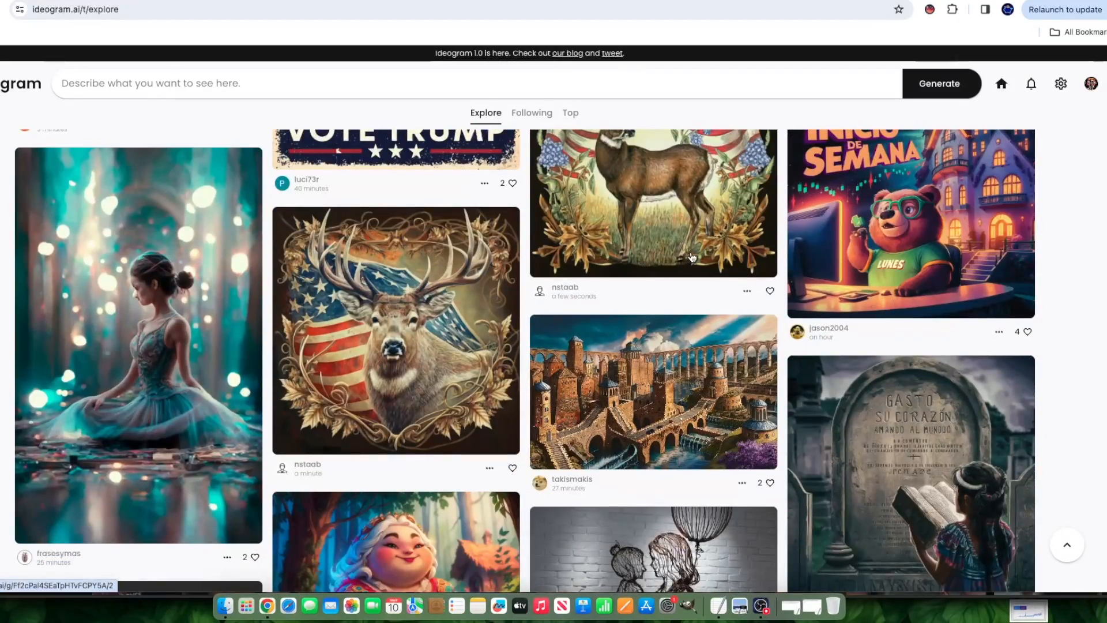
scroll(692, 256, down, 15)
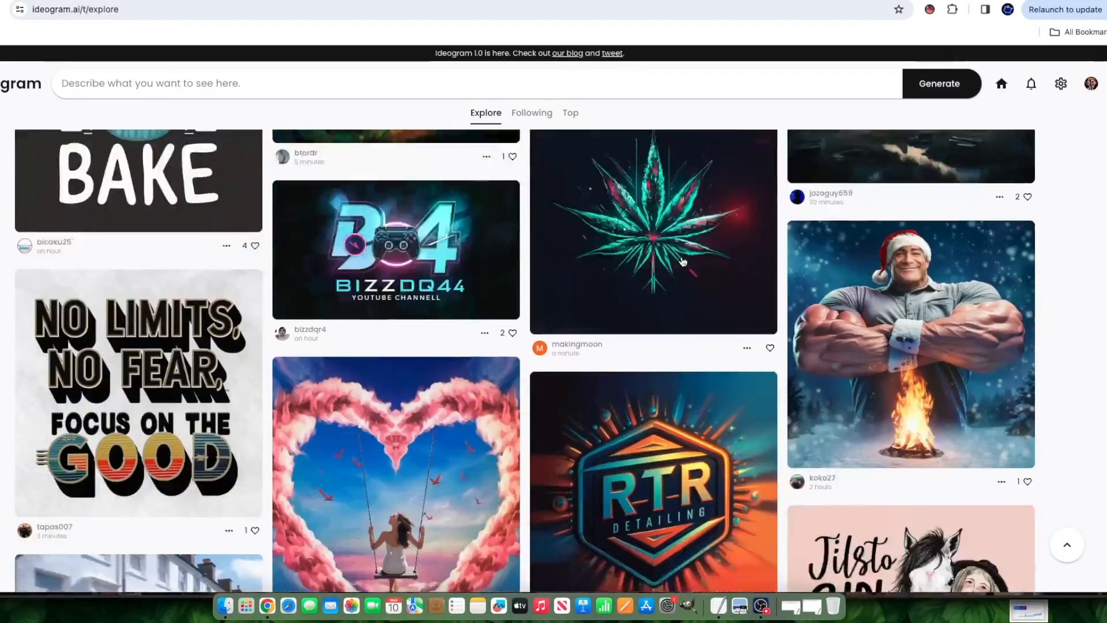
scroll(667, 265, up, 10)
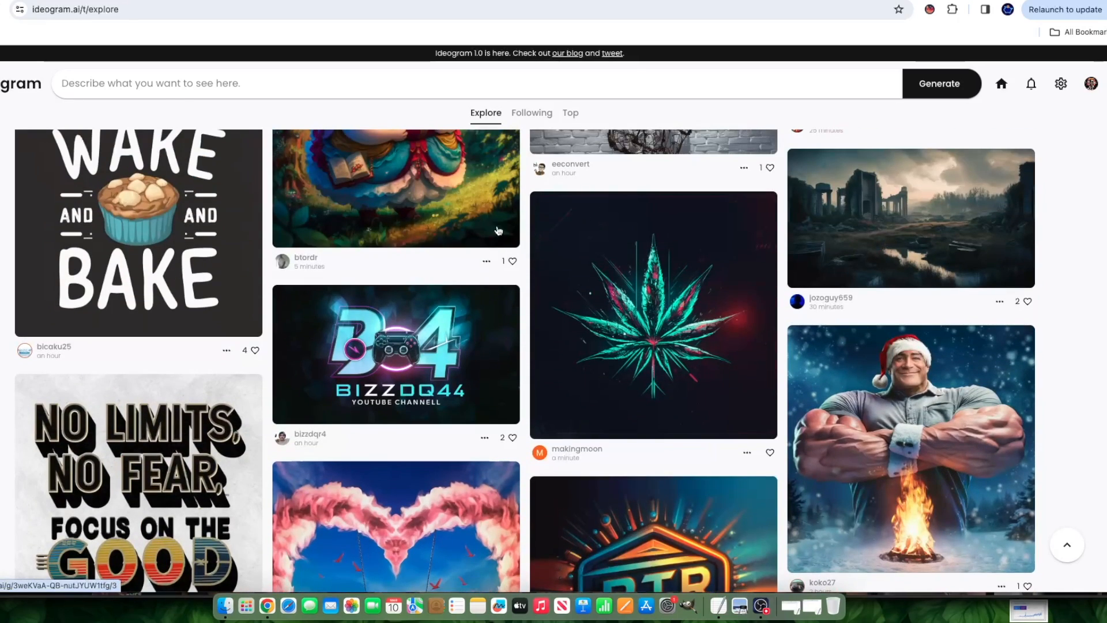
scroll(734, 372, down, 10)
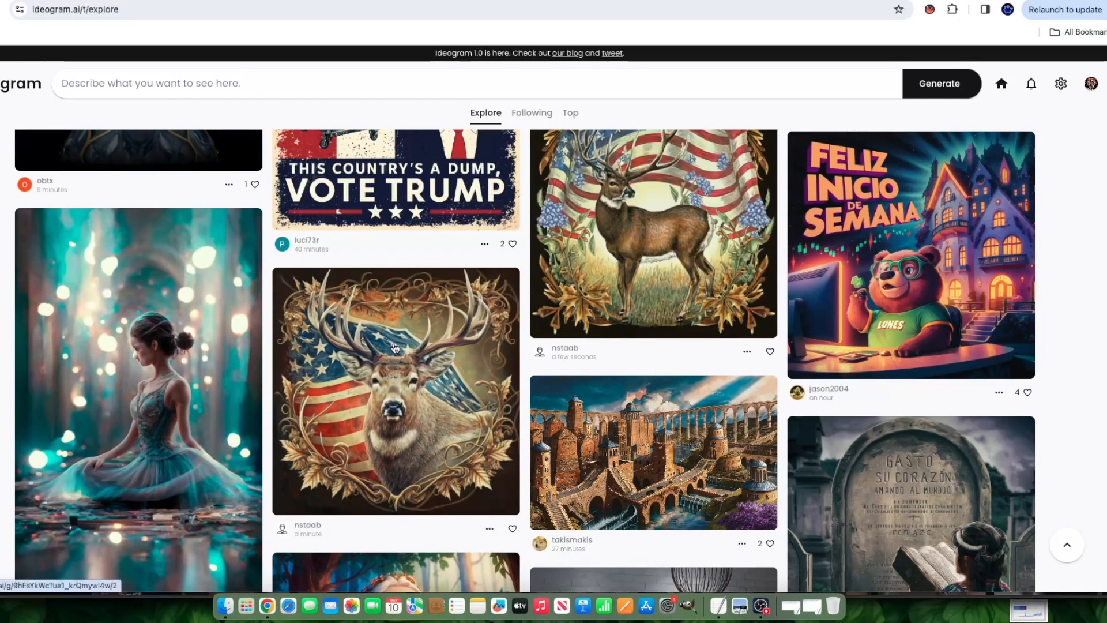
- Open the white-tailed buck illustration with the American flag, compare its variations, and follow its creator and like the last variation
click(485, 427)
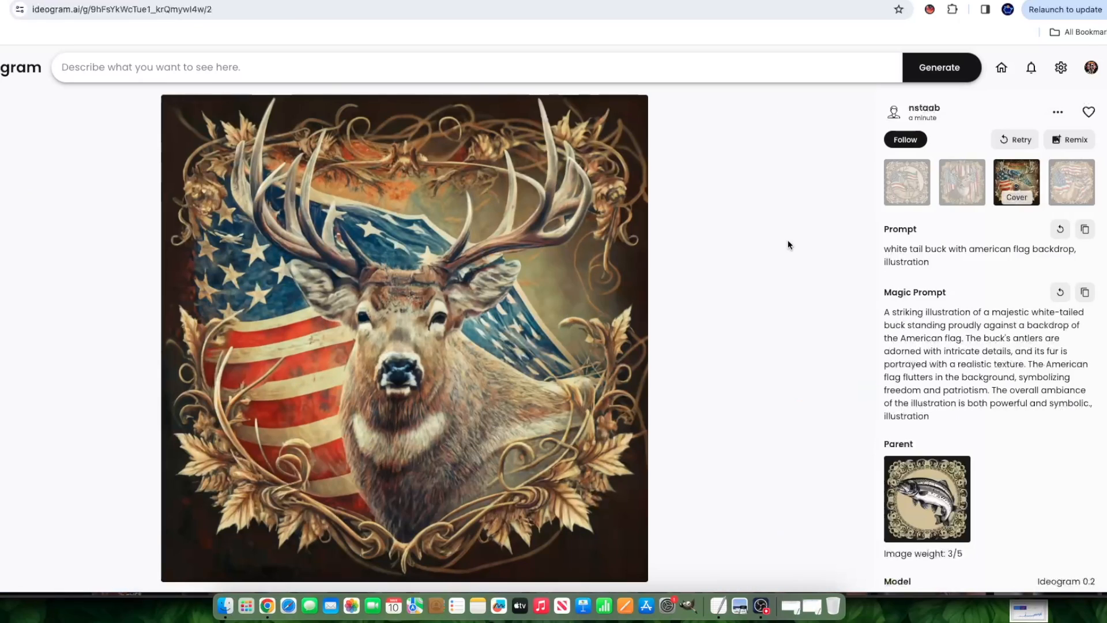
click(908, 203)
click(982, 198)
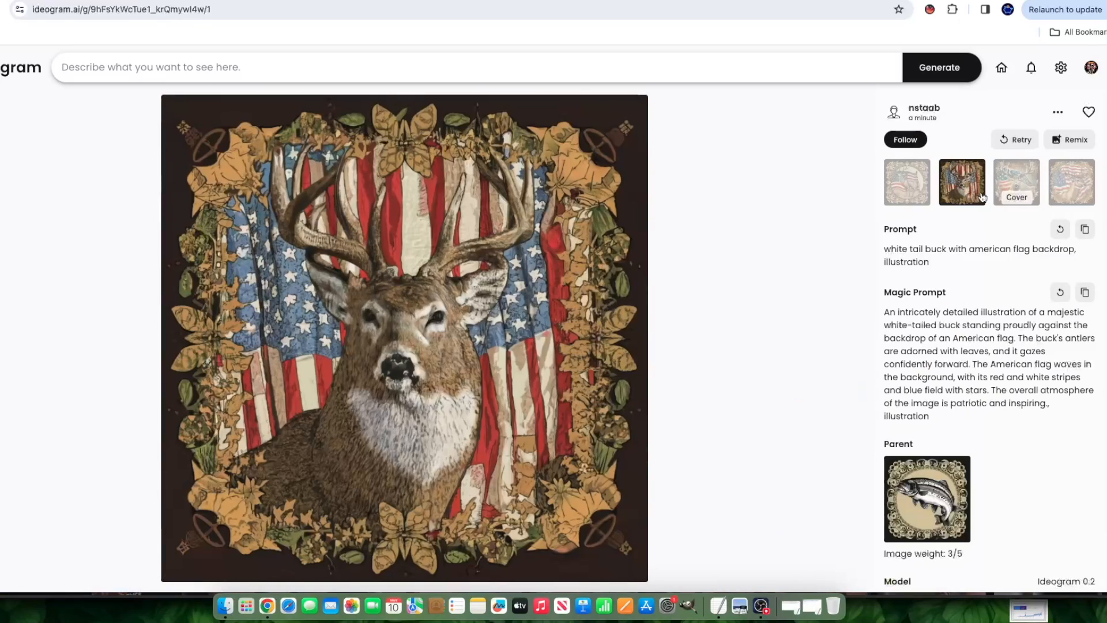
click(1066, 184)
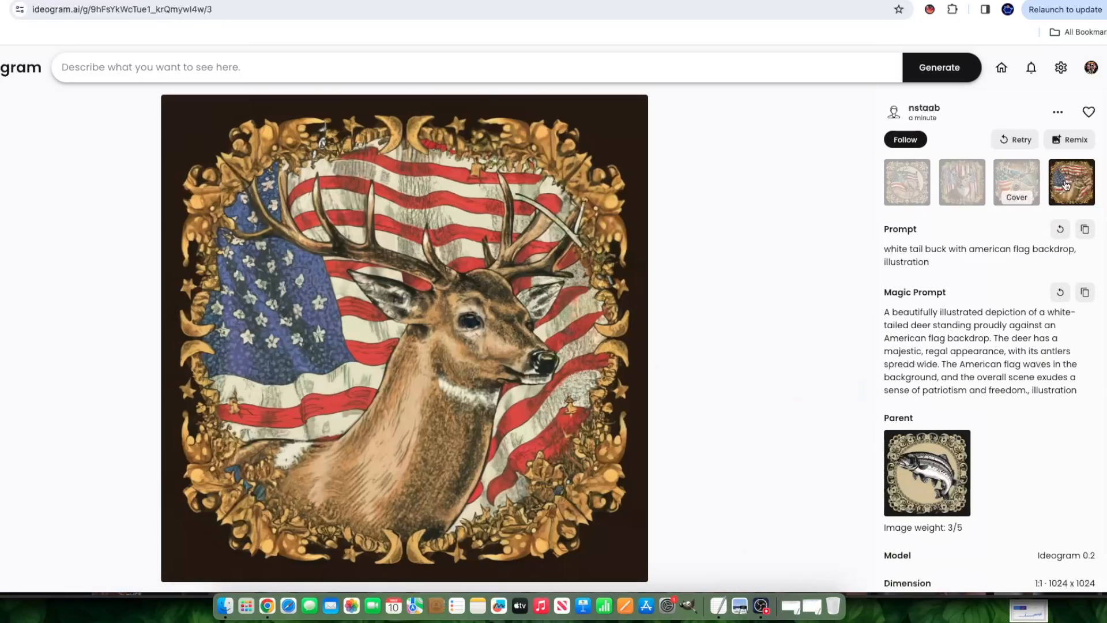
click(892, 140)
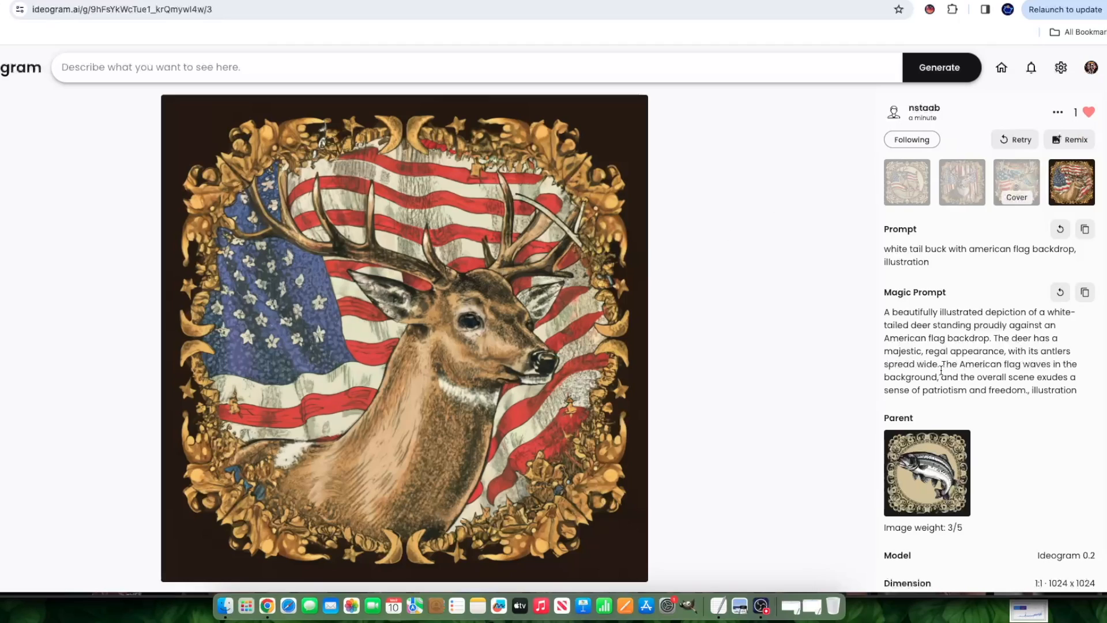
- Start a remix of the deer image, trying image weights of 5 and 2 and settling on 3
click(1070, 140)
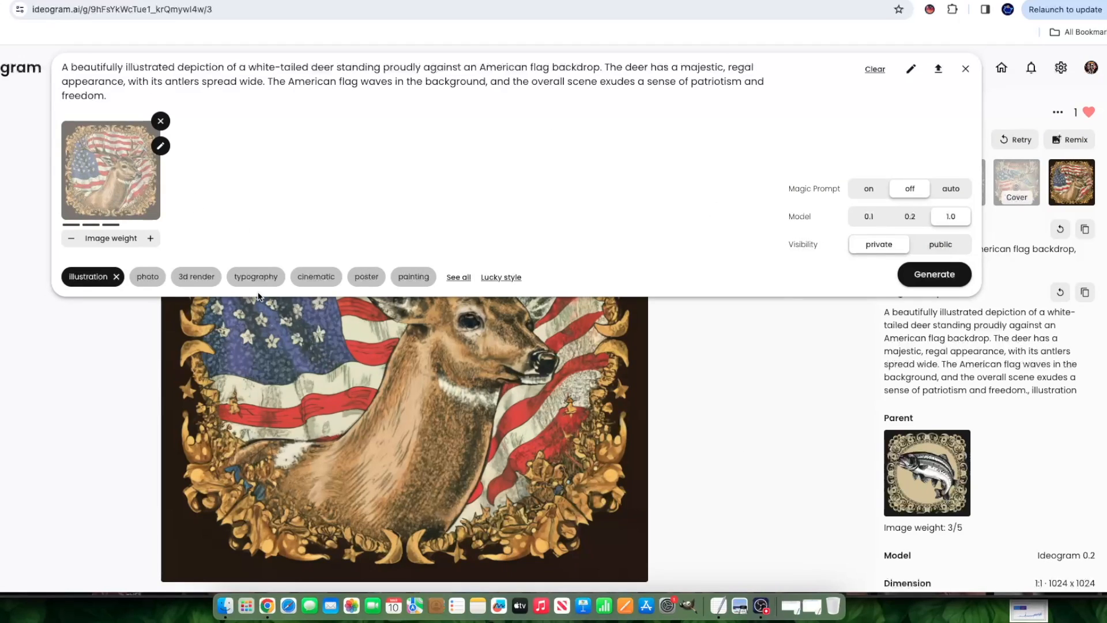
drag(114, 95, 59, 69)
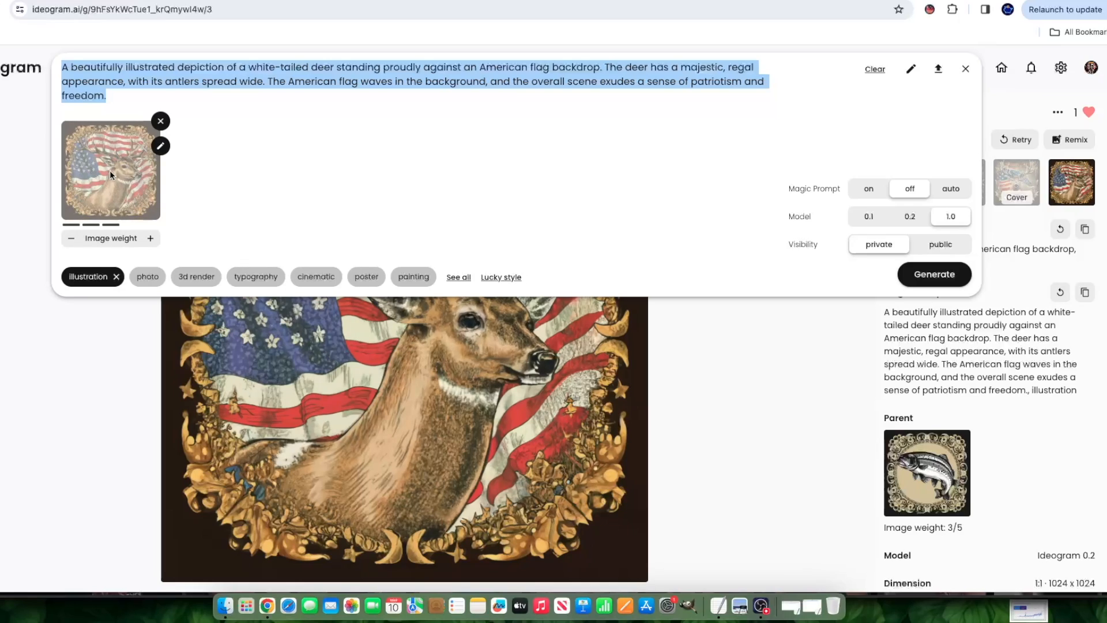
click(150, 239)
click(151, 239)
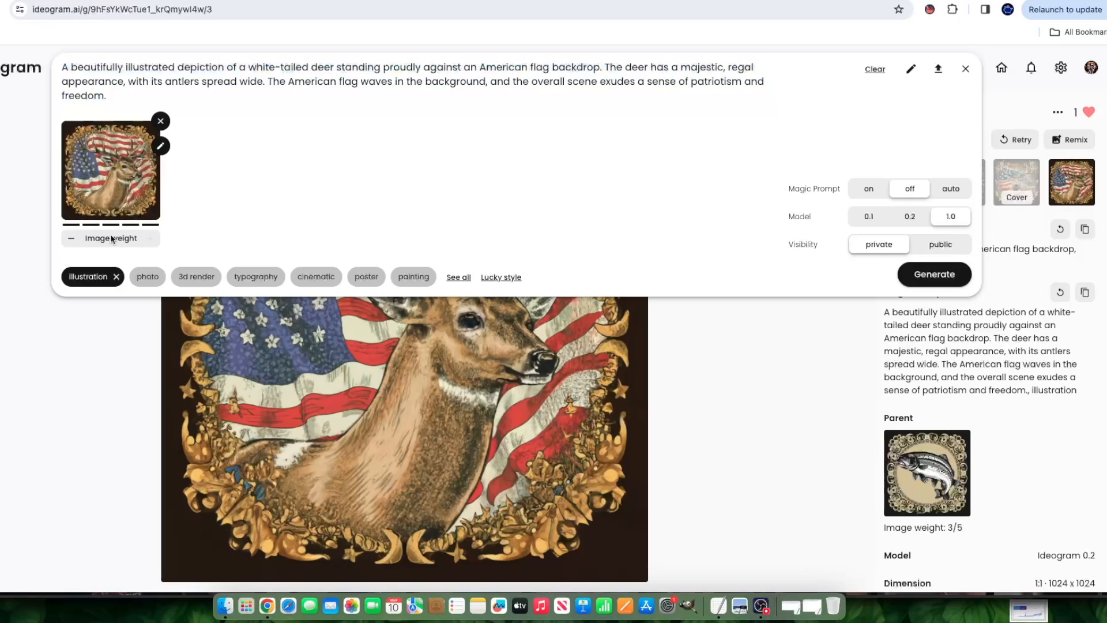
click(72, 239)
click(73, 239)
click(73, 239)
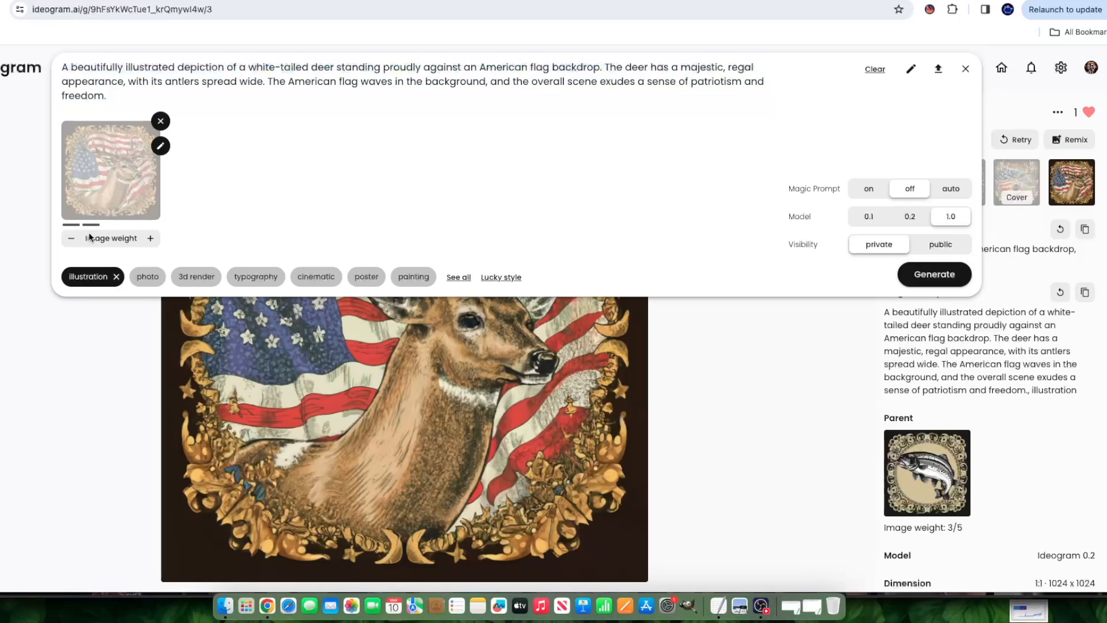
click(149, 239)
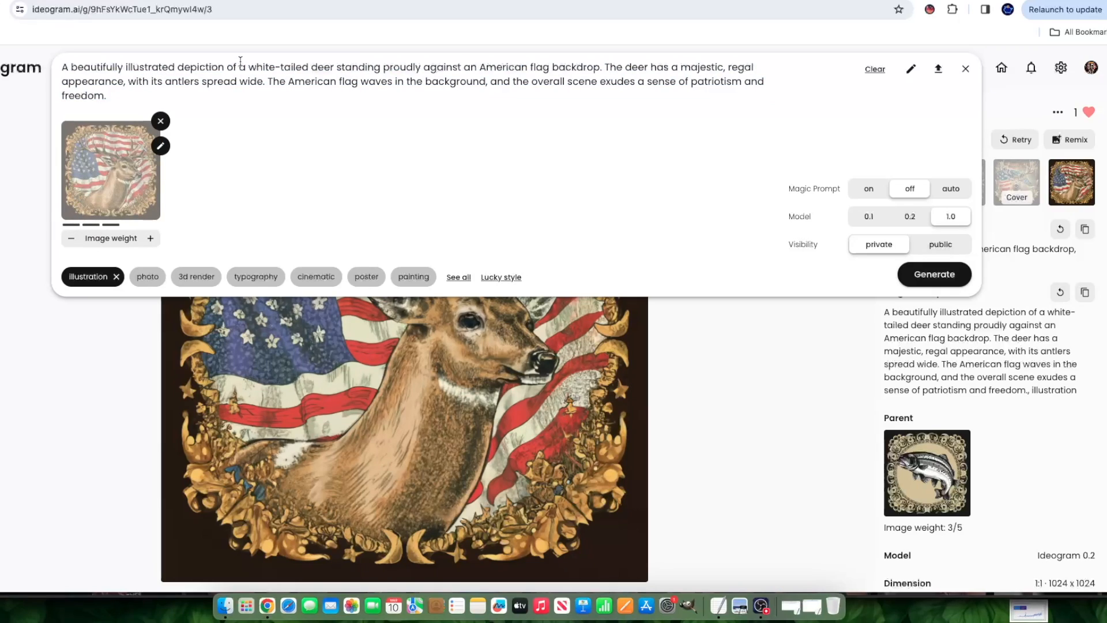
- Replace "white-tailed deer" with "Brown Grizzly Bear" in the prompt and generate the remix with Magic Prompt on
drag(249, 67, 324, 64)
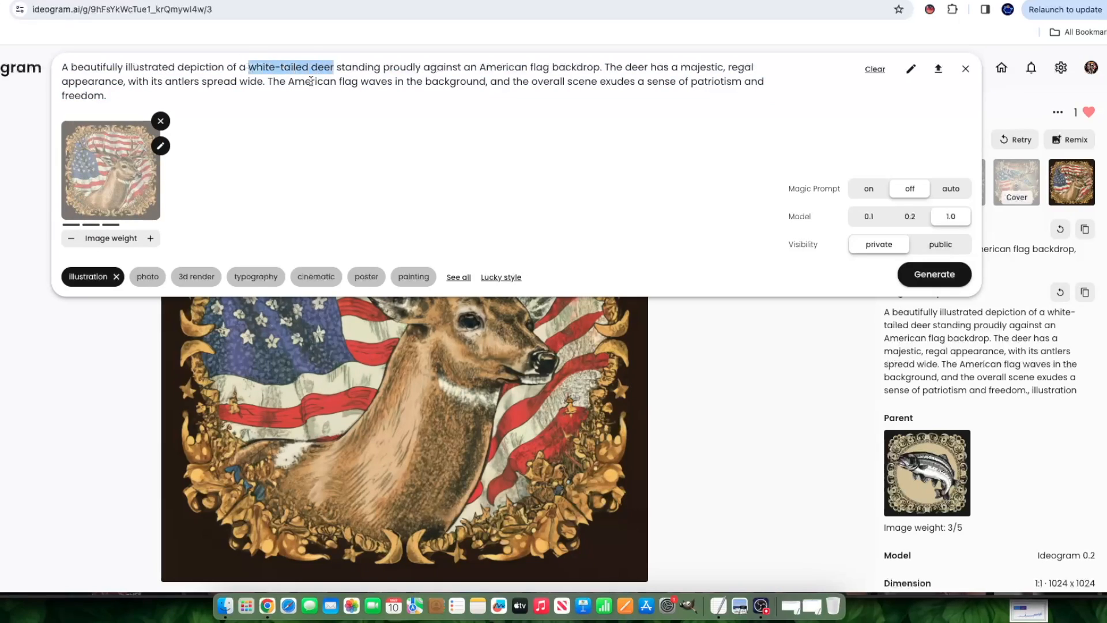
text(Brown)
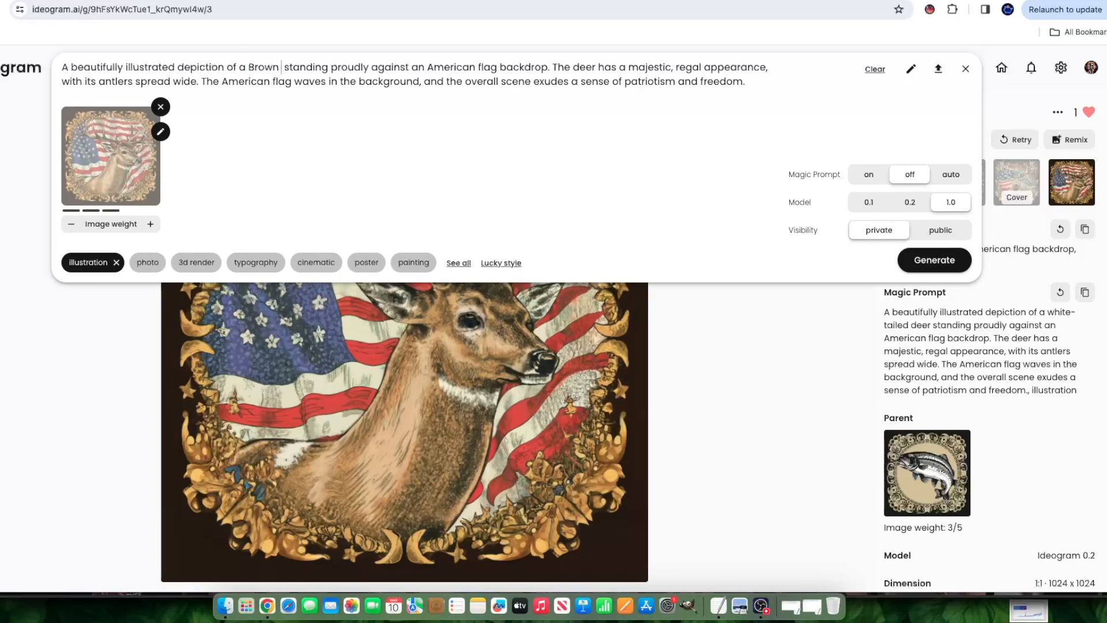
text( Grizzley Bear)
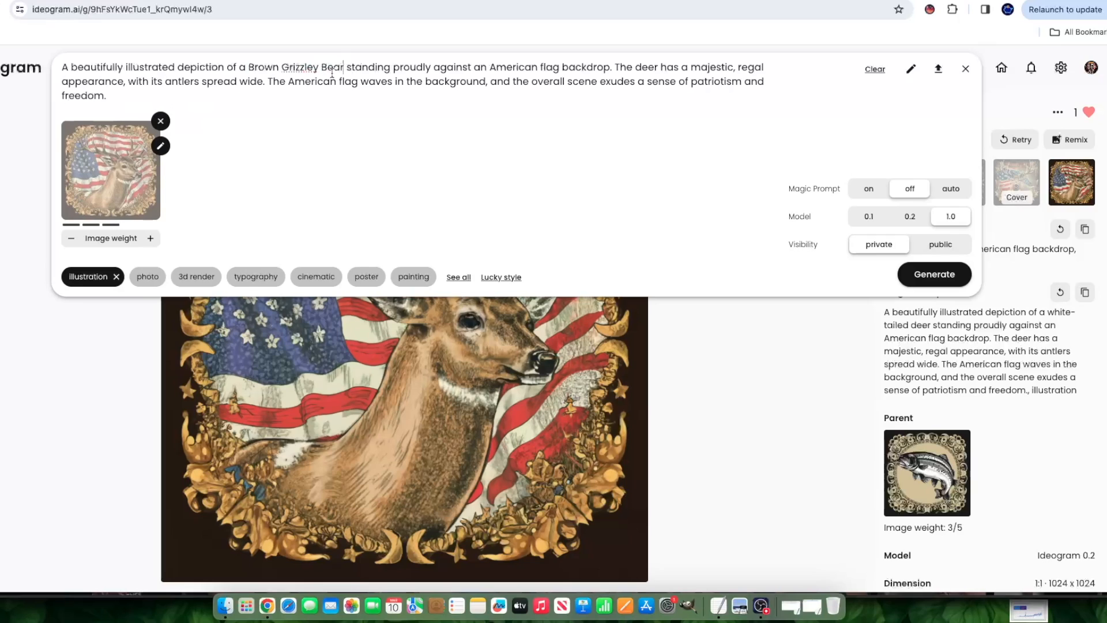
right_click(300, 65)
click(321, 75)
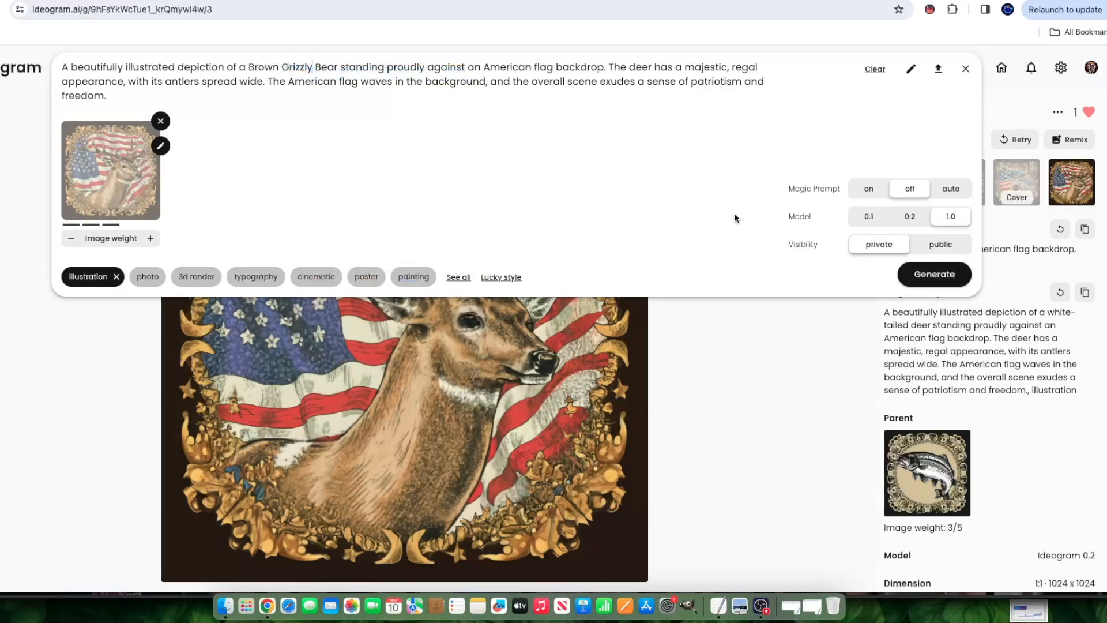
click(854, 189)
click(944, 272)
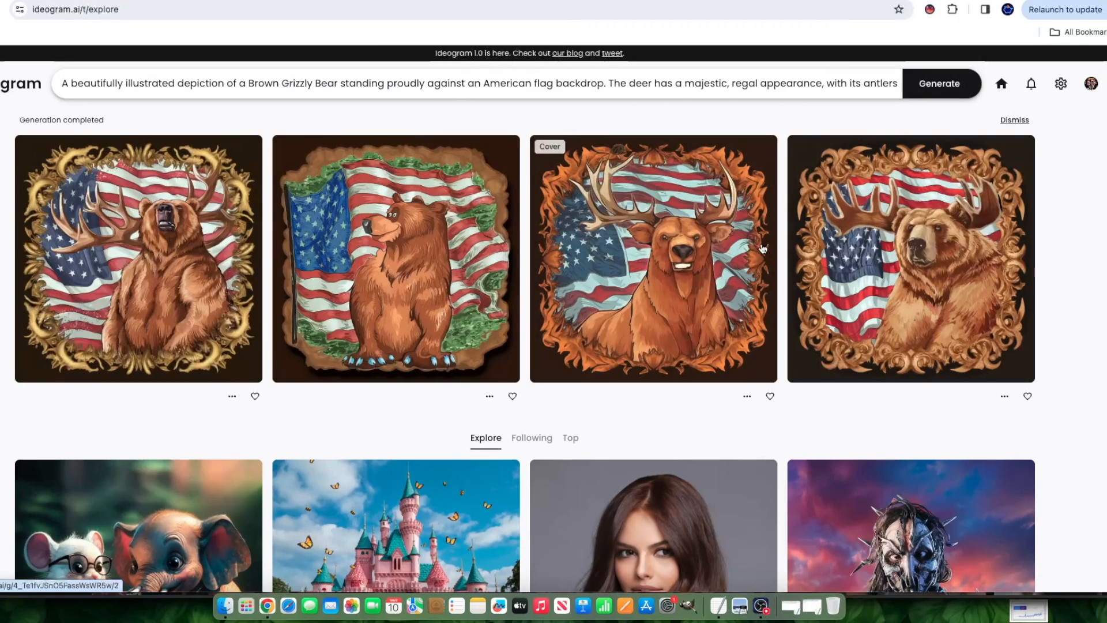
- Examine the antlered bear result's details and its parent image, and return to the generated results
click(684, 271)
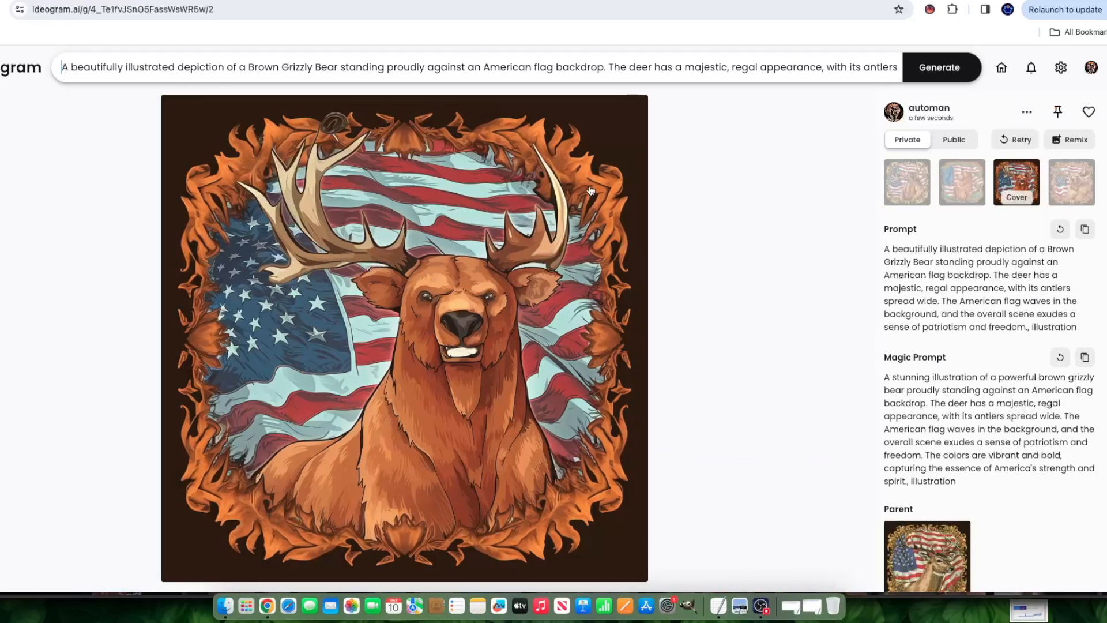
click(924, 552)
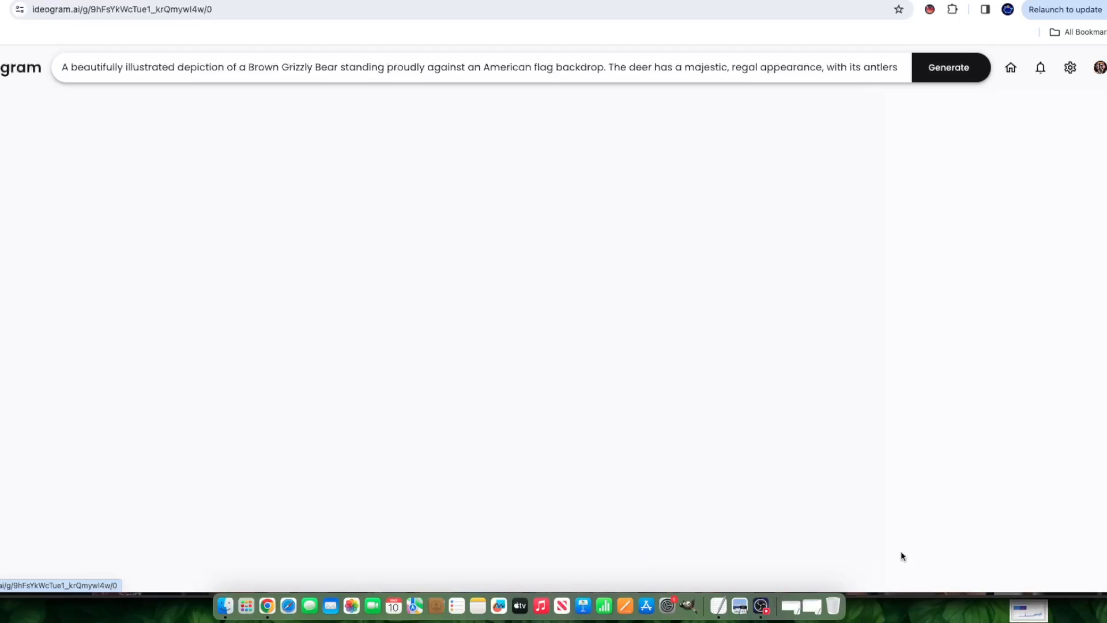
key(alt+Left)
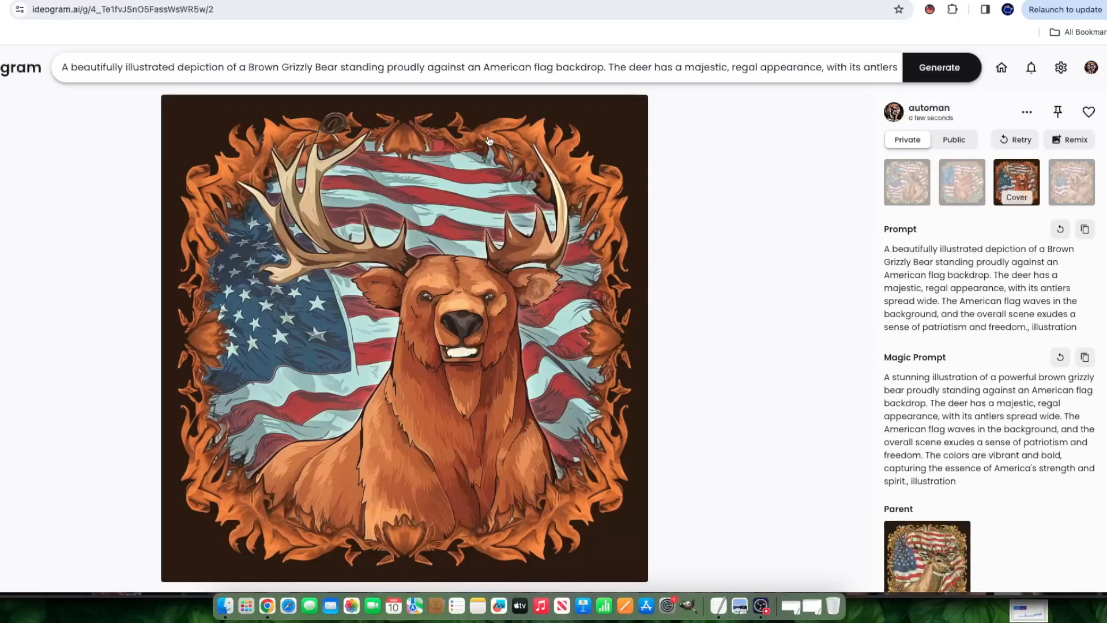
click(949, 568)
key(super+Left)
key(super+Left)
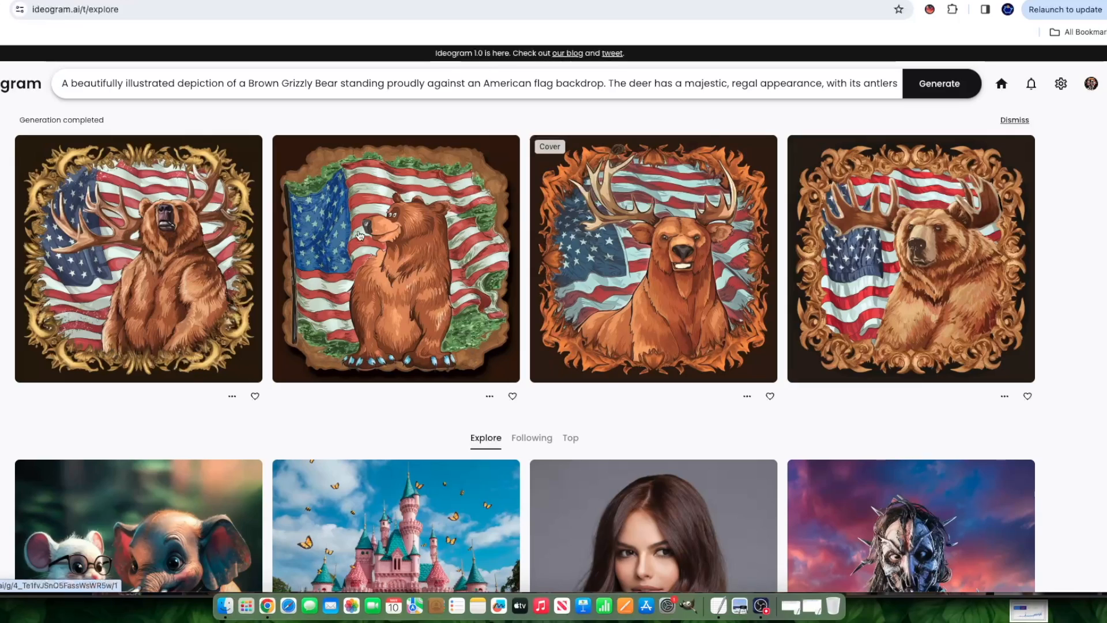
- Raise the remix's image weight to 5 and generate the grizzly bear images again
click(782, 80)
click(152, 257)
click(153, 259)
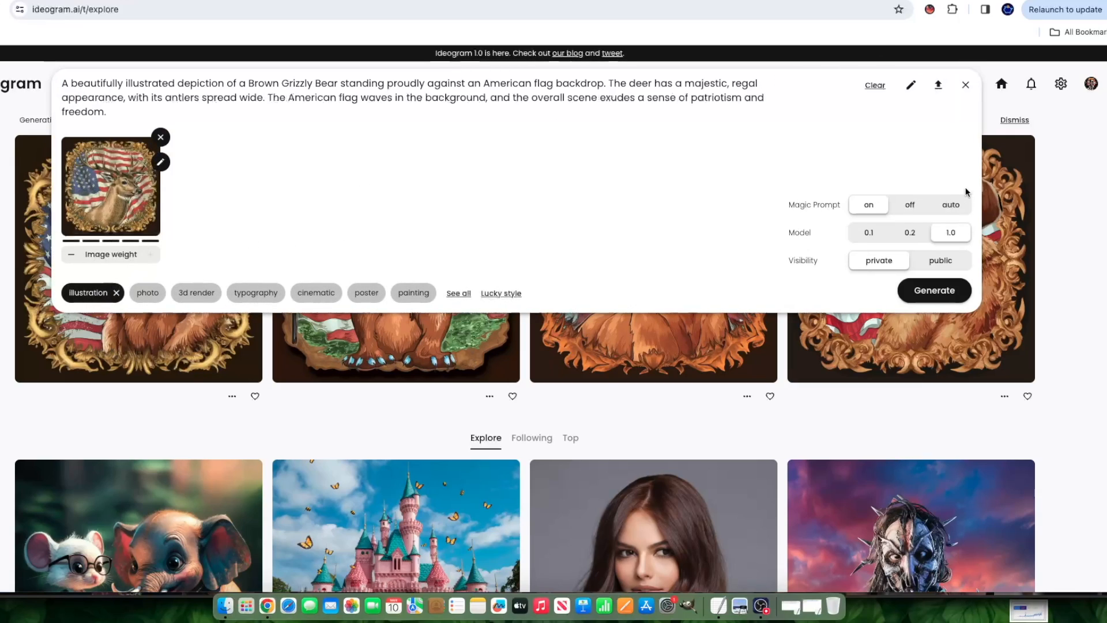
click(934, 291)
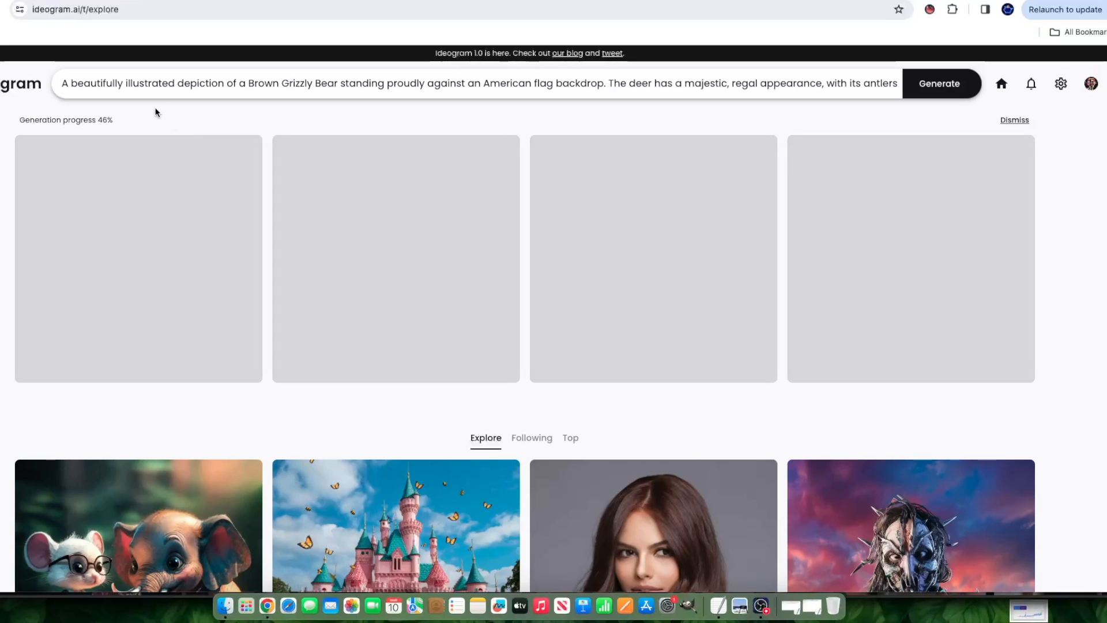
- Review the remix prompt and settings again, and dismiss the generation in progress
click(193, 85)
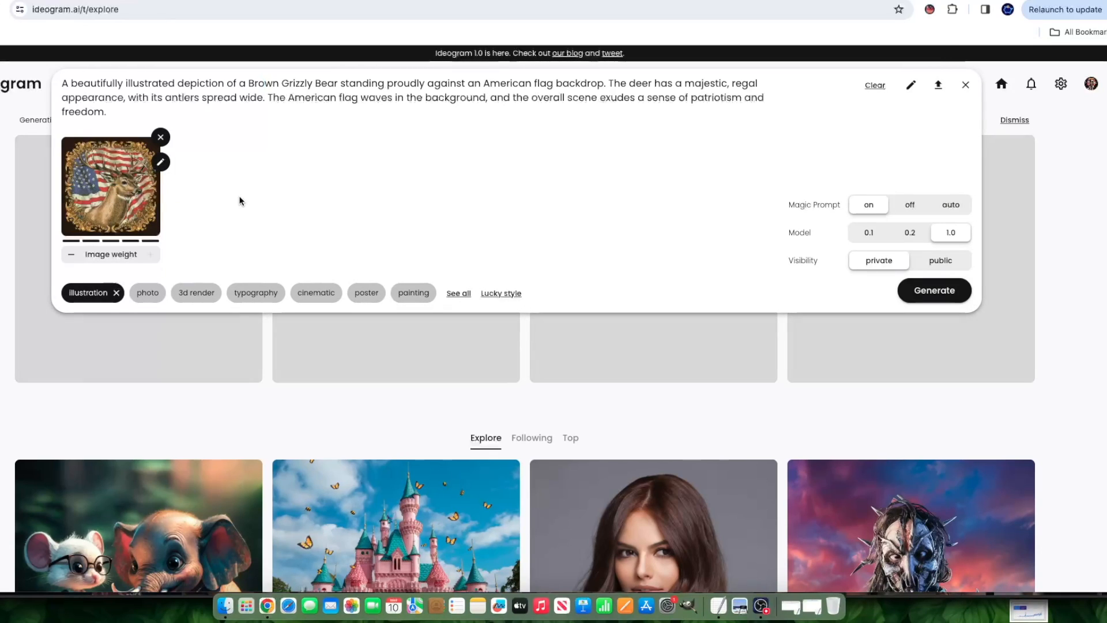
click(982, 231)
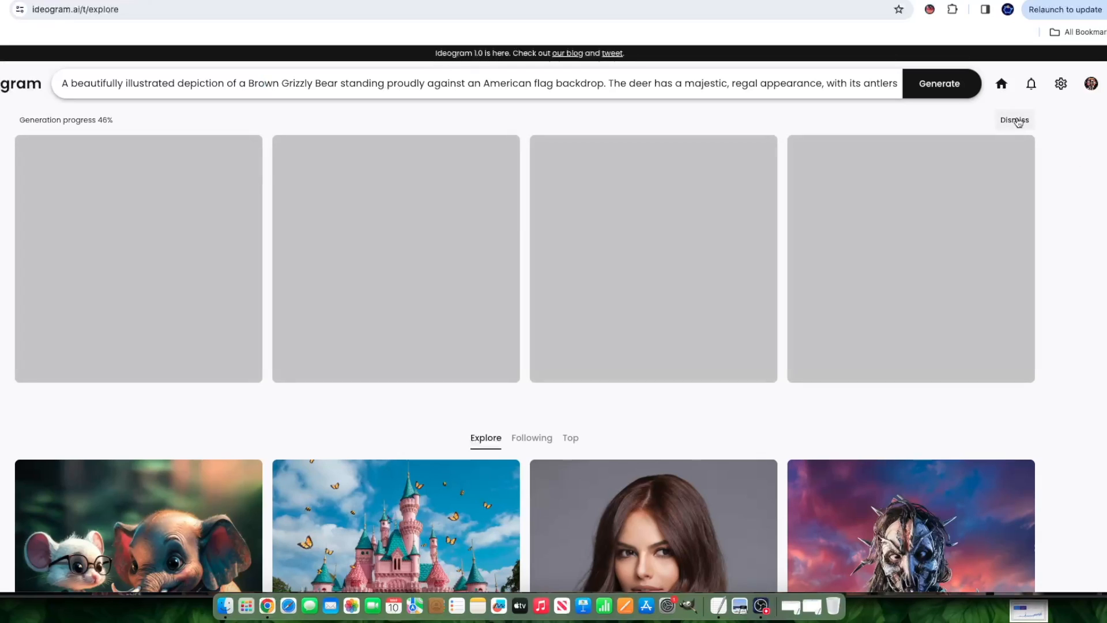
click(1014, 120)
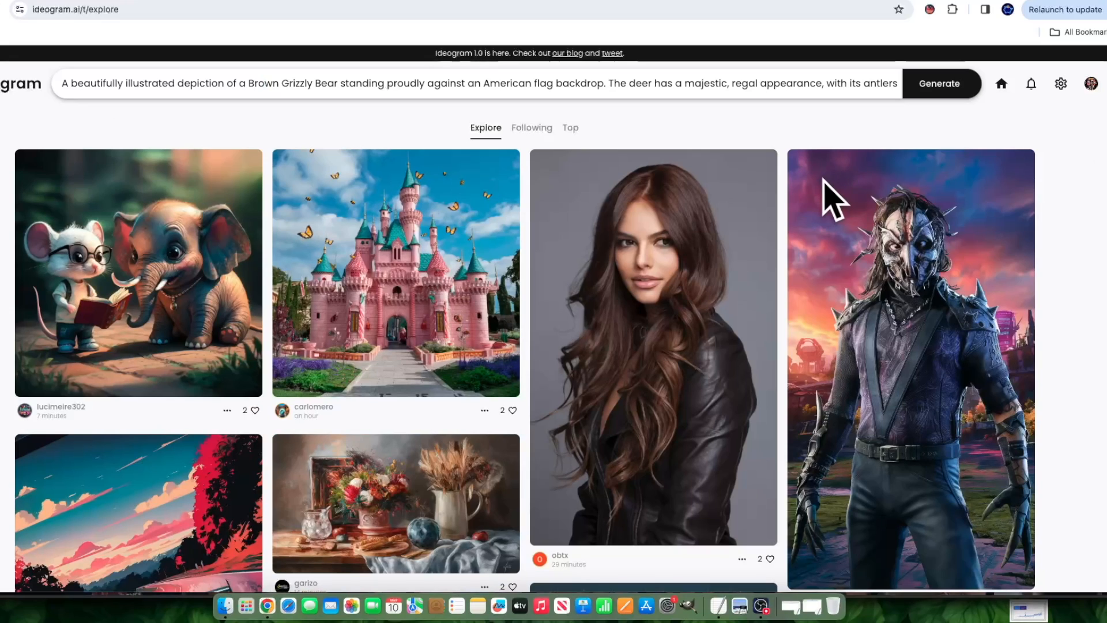
- Check the profile's private creations for the latest bear remix, reloading the page and rechecking the Public and Private collections
click(1082, 85)
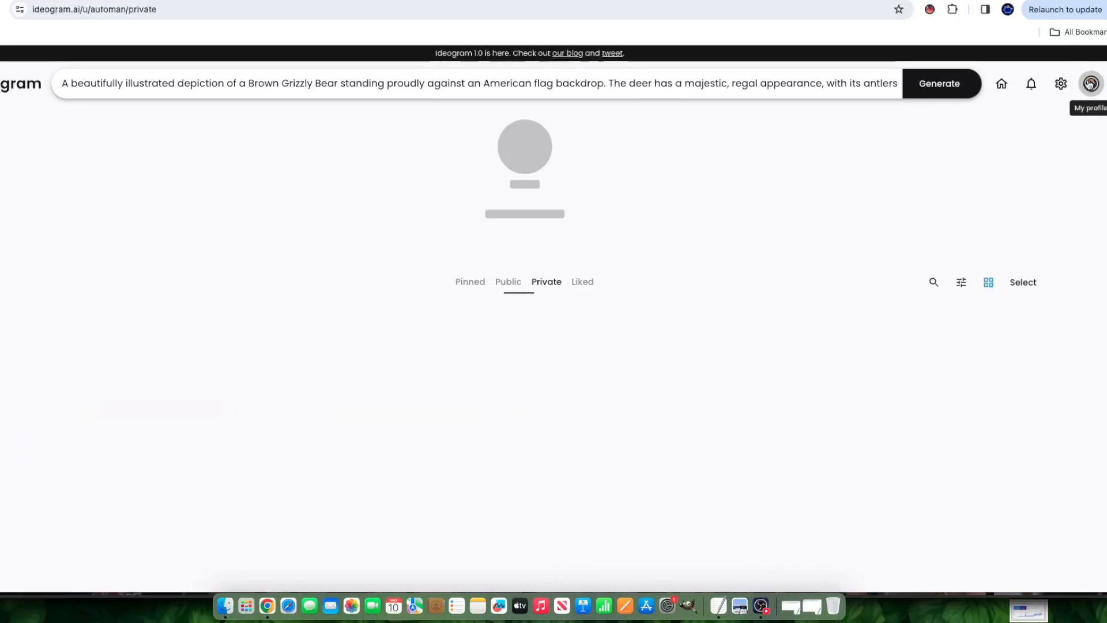
scroll(697, 340, down, 3)
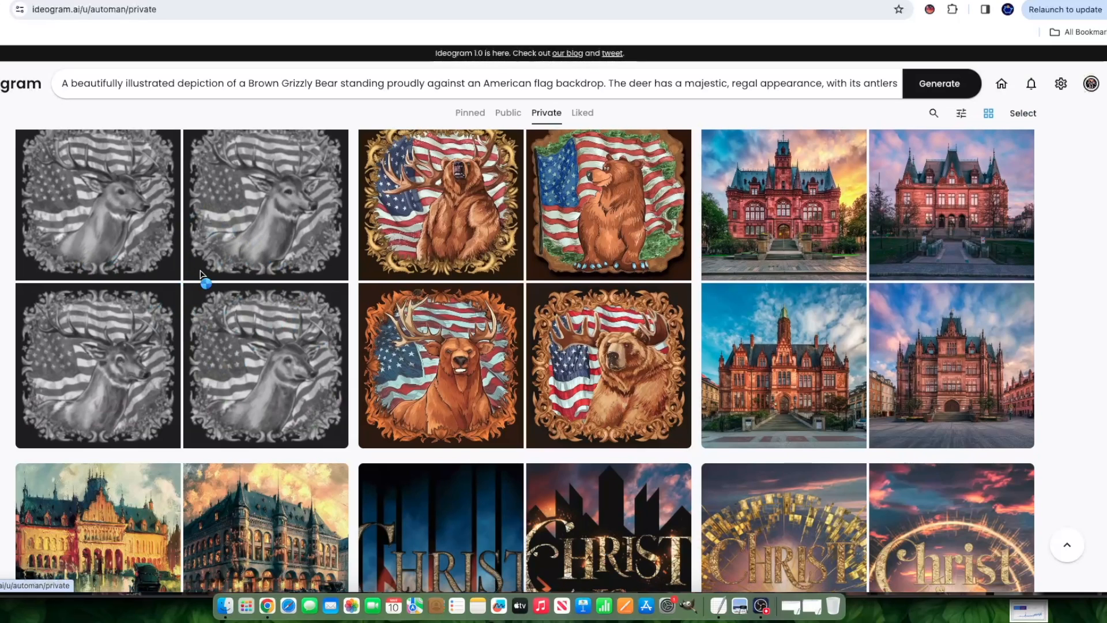
scroll(201, 274, up, 1)
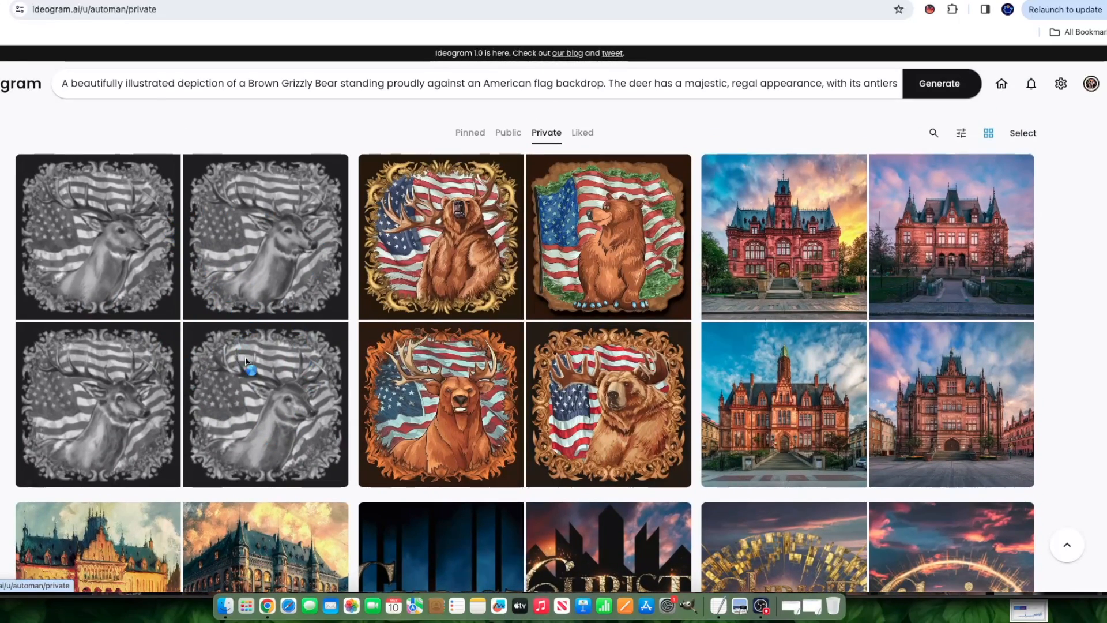
right_click(223, 148)
click(227, 180)
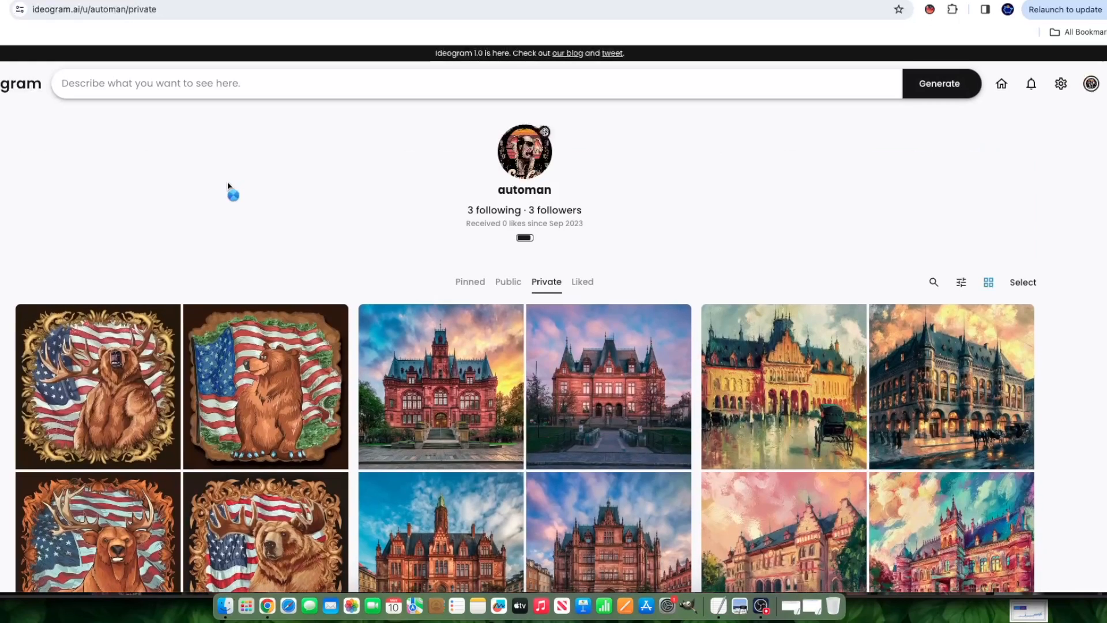
scroll(234, 328, down, 2)
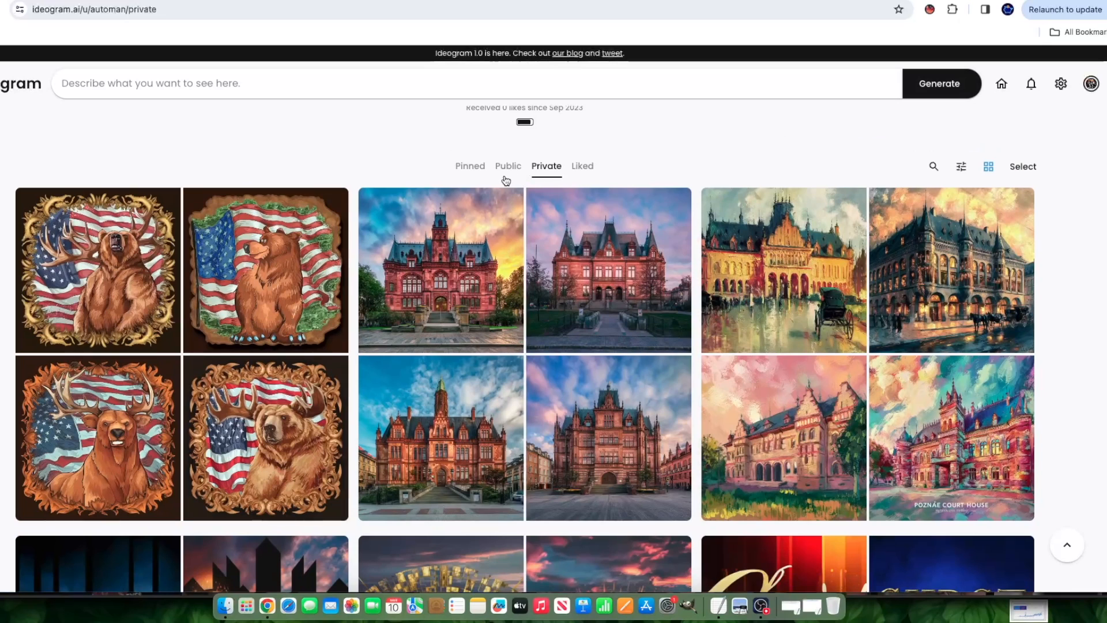
click(506, 167)
click(531, 167)
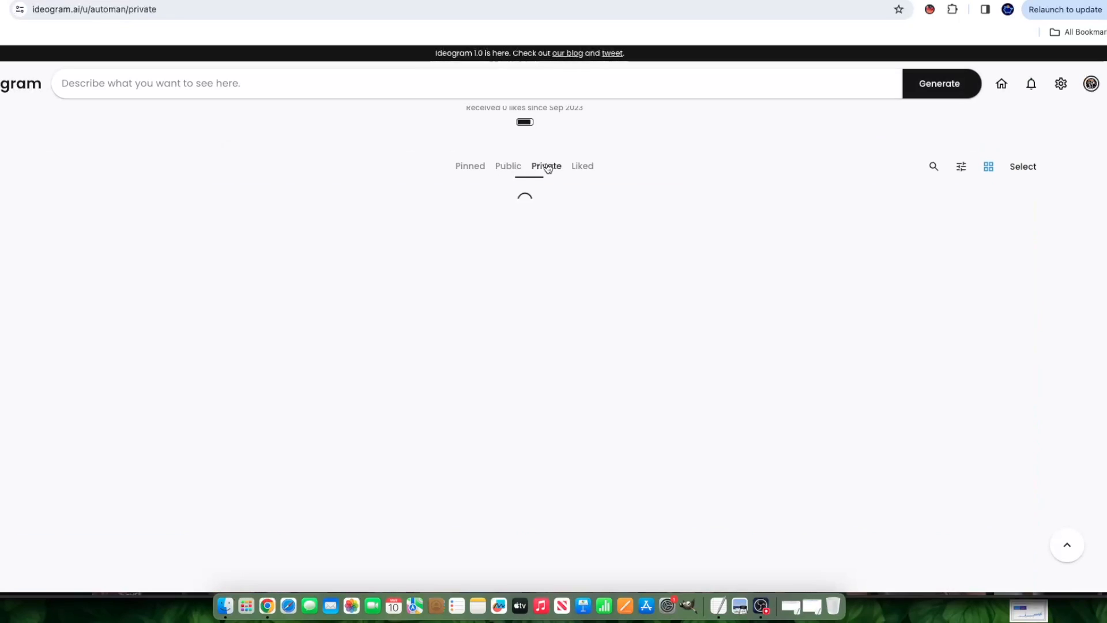
- Check the profile's Liked and Pinned collections, and read through the notifications about remixes, new followers and the Ideogram 1.0 announcement
click(581, 166)
click(472, 169)
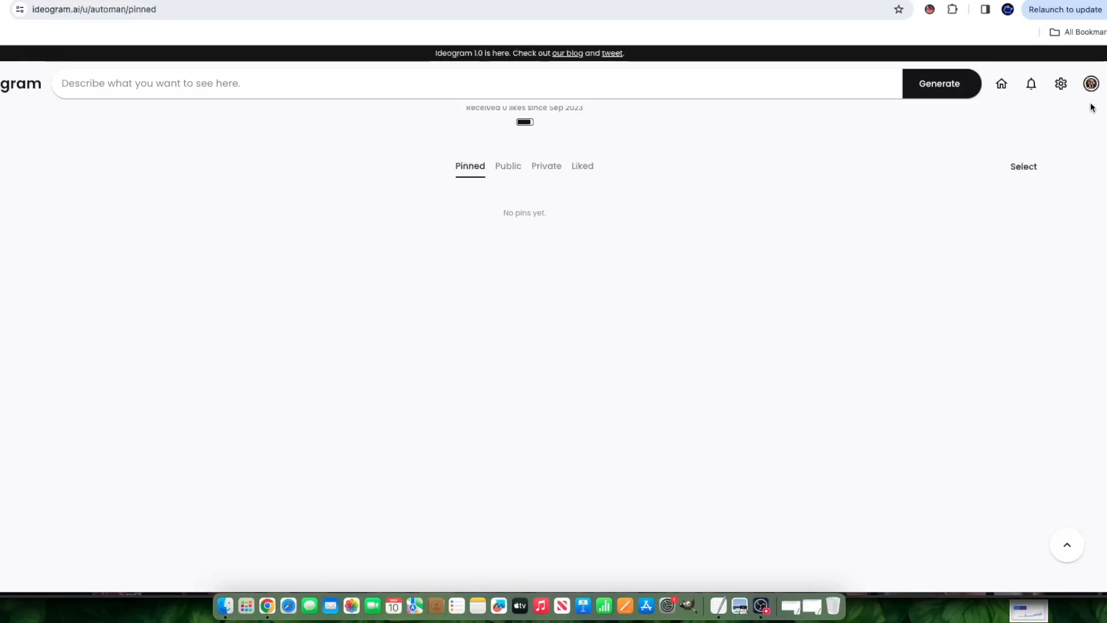
click(1040, 92)
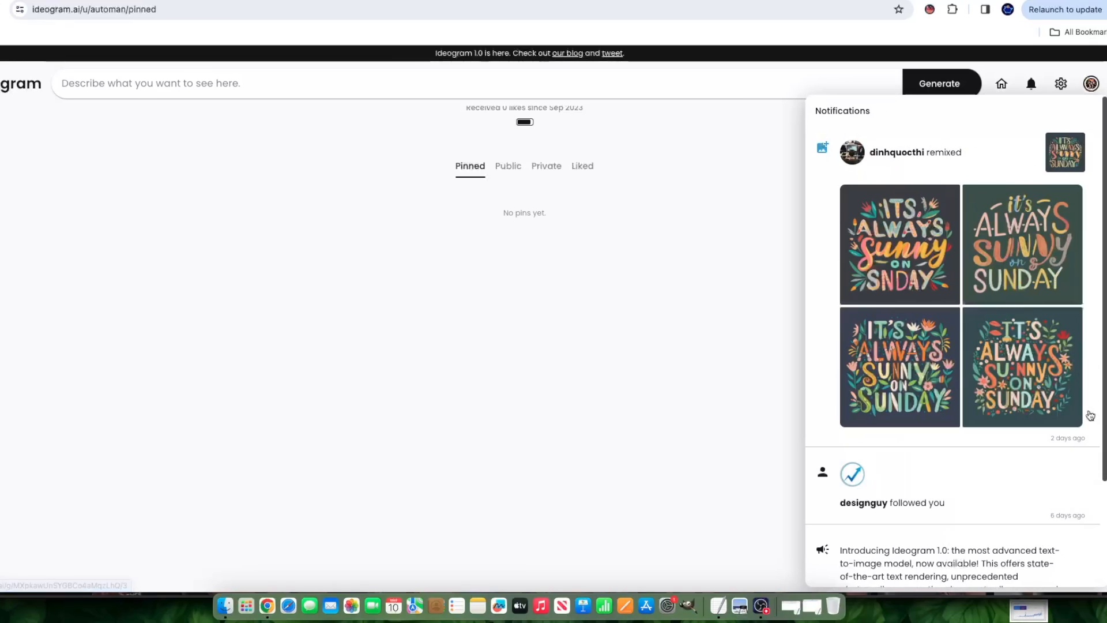
scroll(977, 445, down, 2)
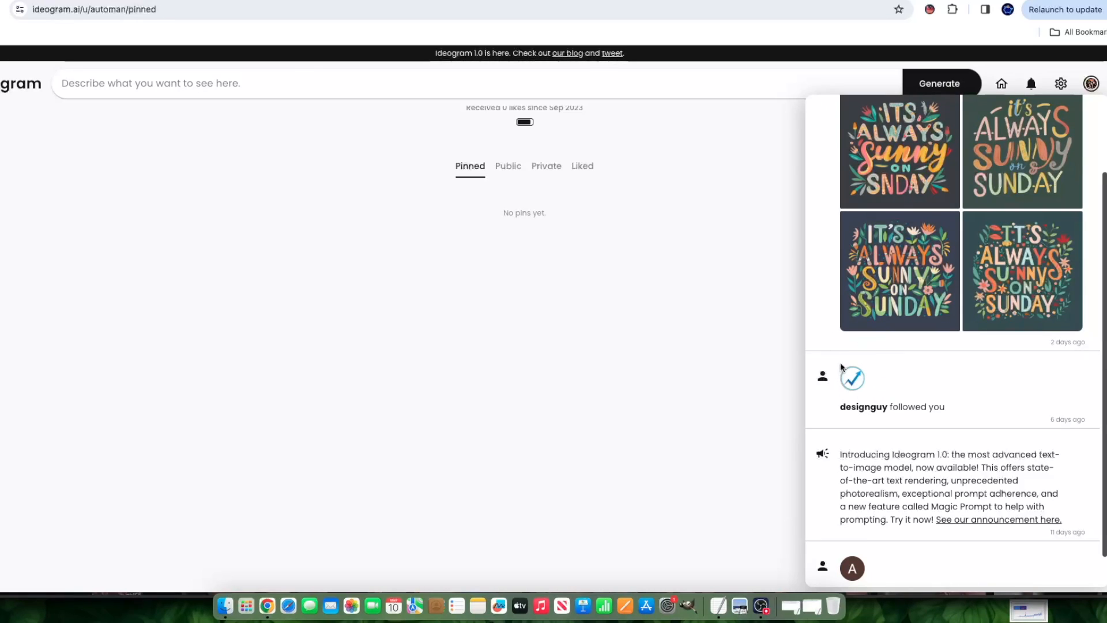
scroll(951, 381, up, 3)
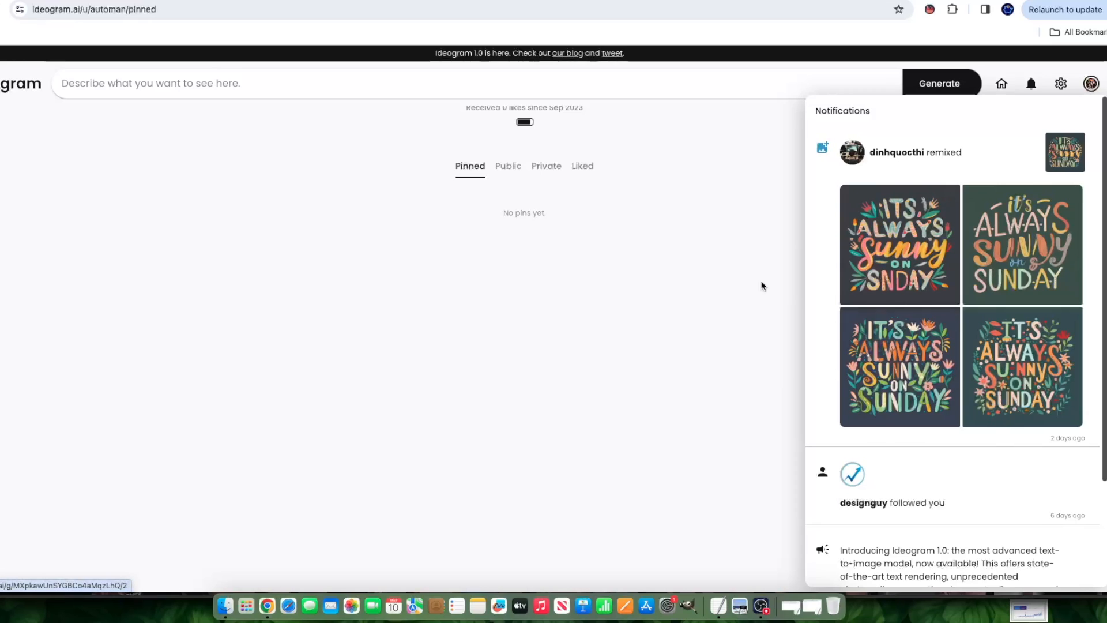
scroll(632, 318, up, 3)
scroll(1013, 388, down, 3)
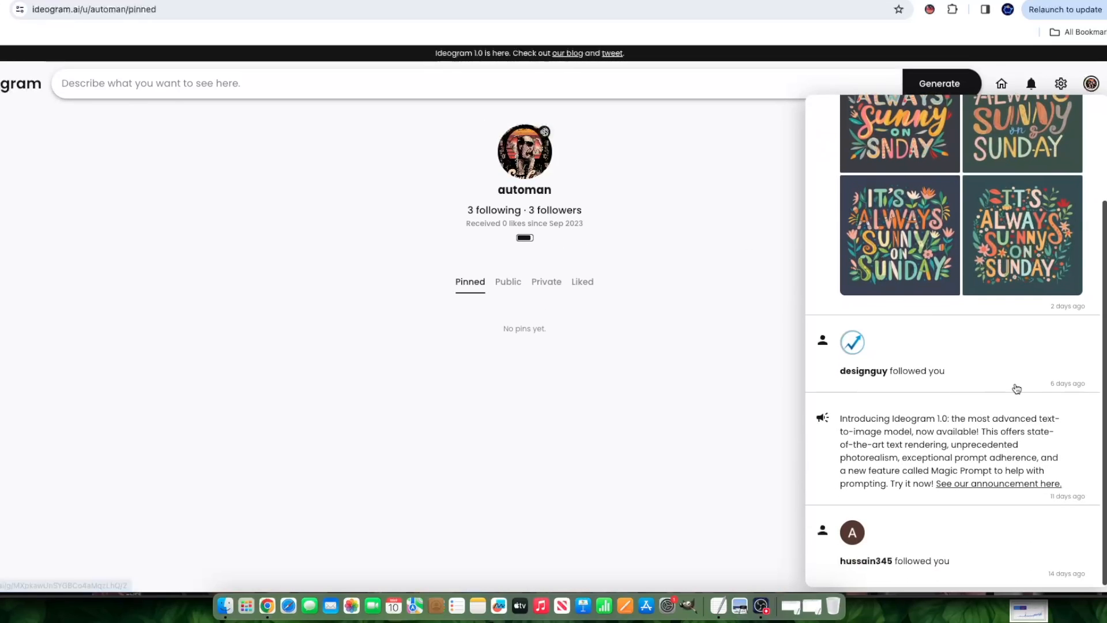
scroll(1014, 388, up, 3)
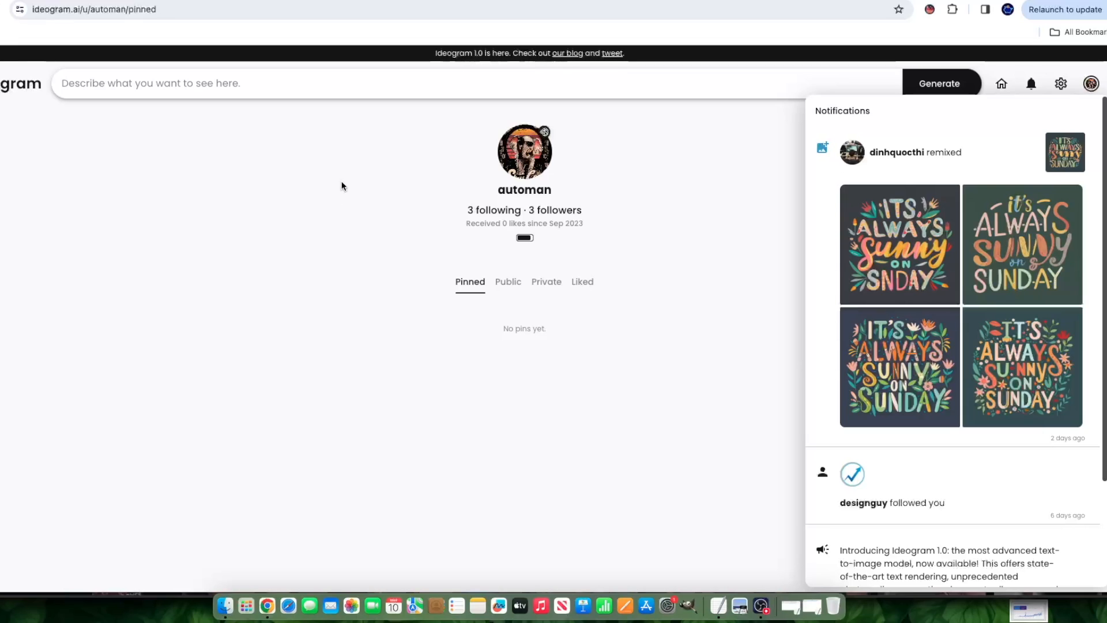
- Browse the pinned creations in the Following feed, down to the tavern scene of an artist sketching a warrior
click(11, 88)
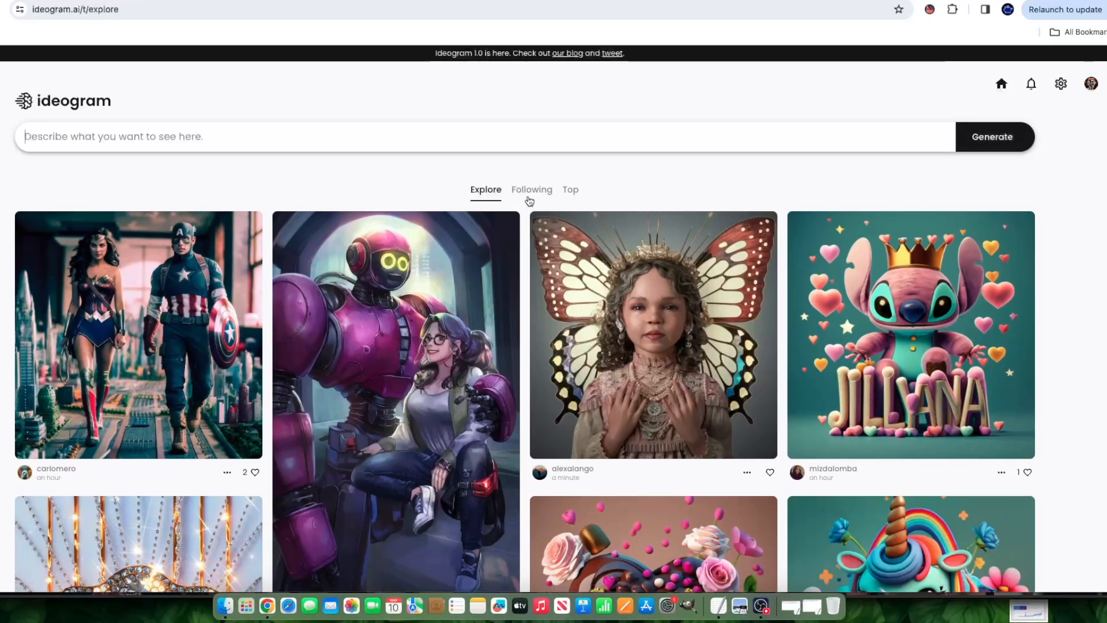
click(531, 189)
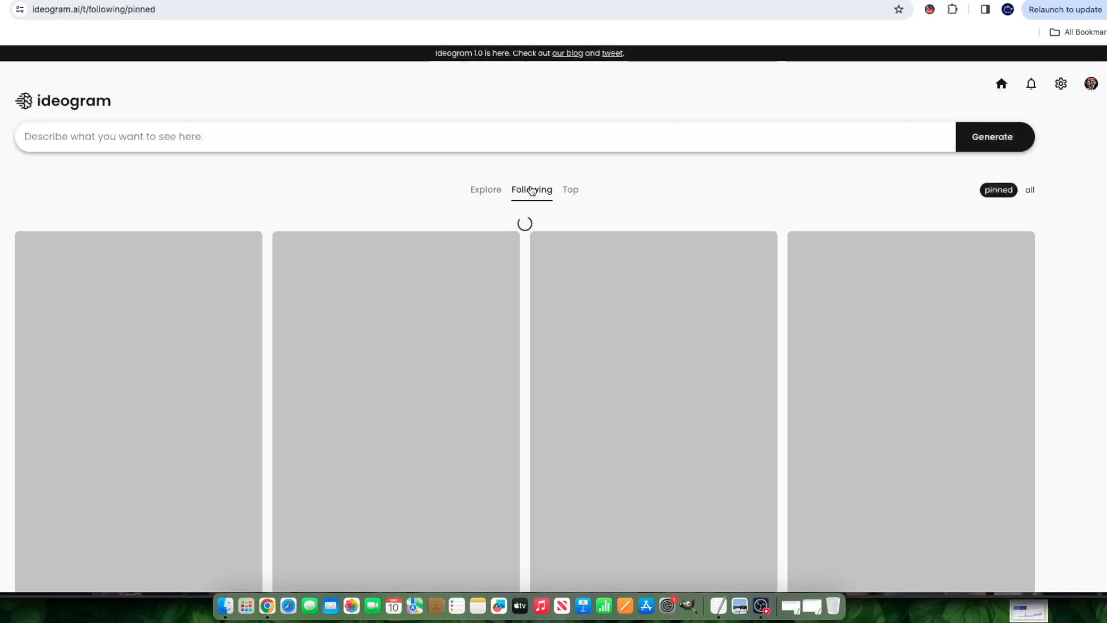
scroll(494, 264, down, 20)
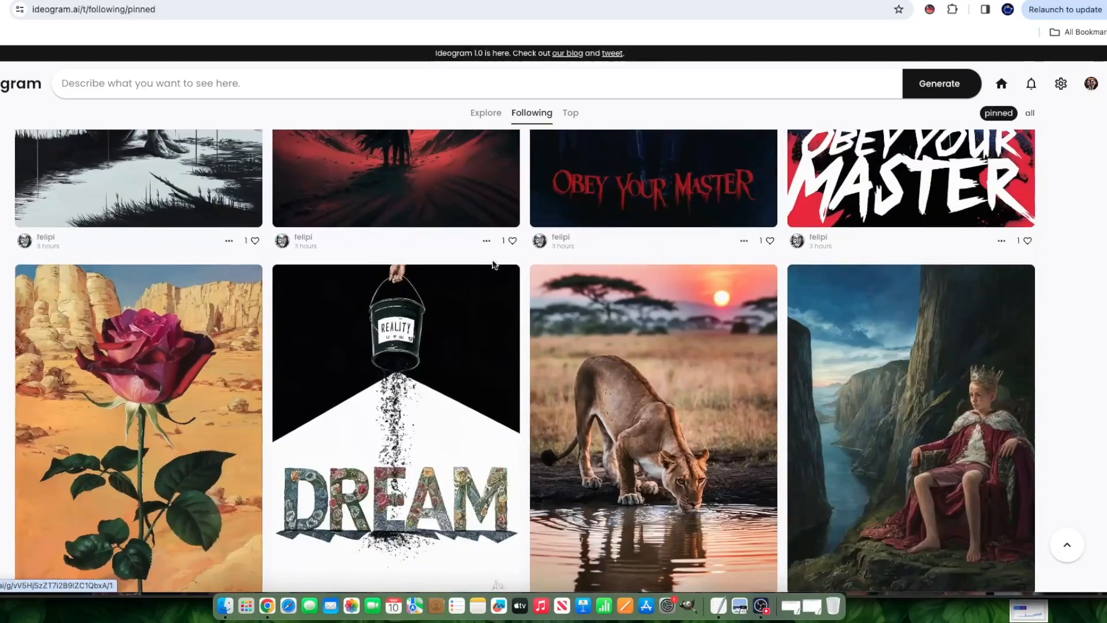
scroll(494, 264, down, 8)
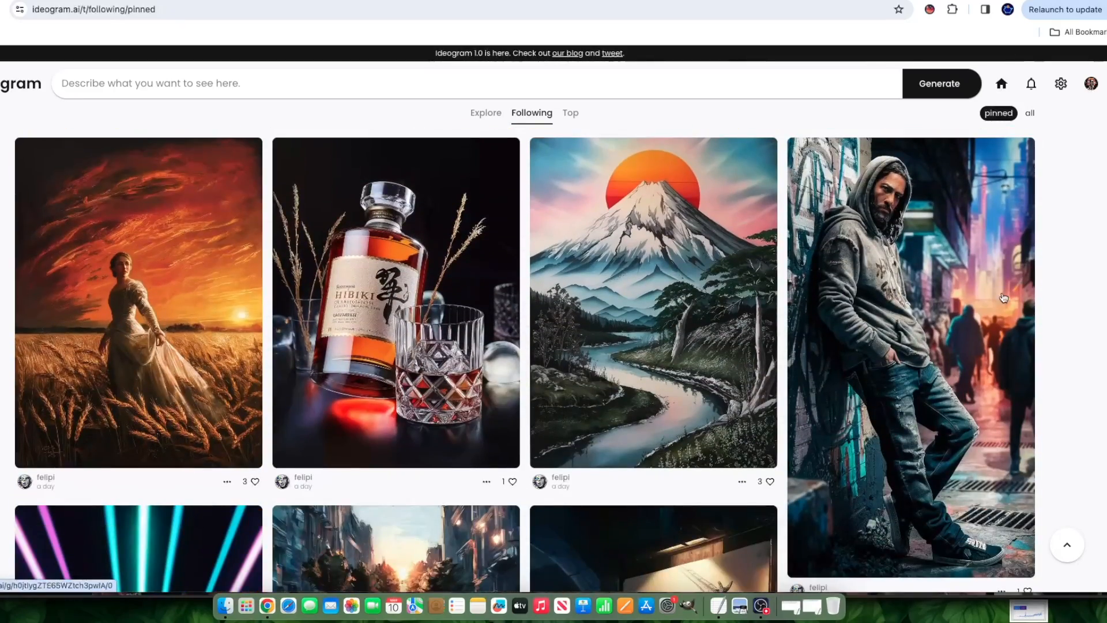
scroll(603, 338, down, 6)
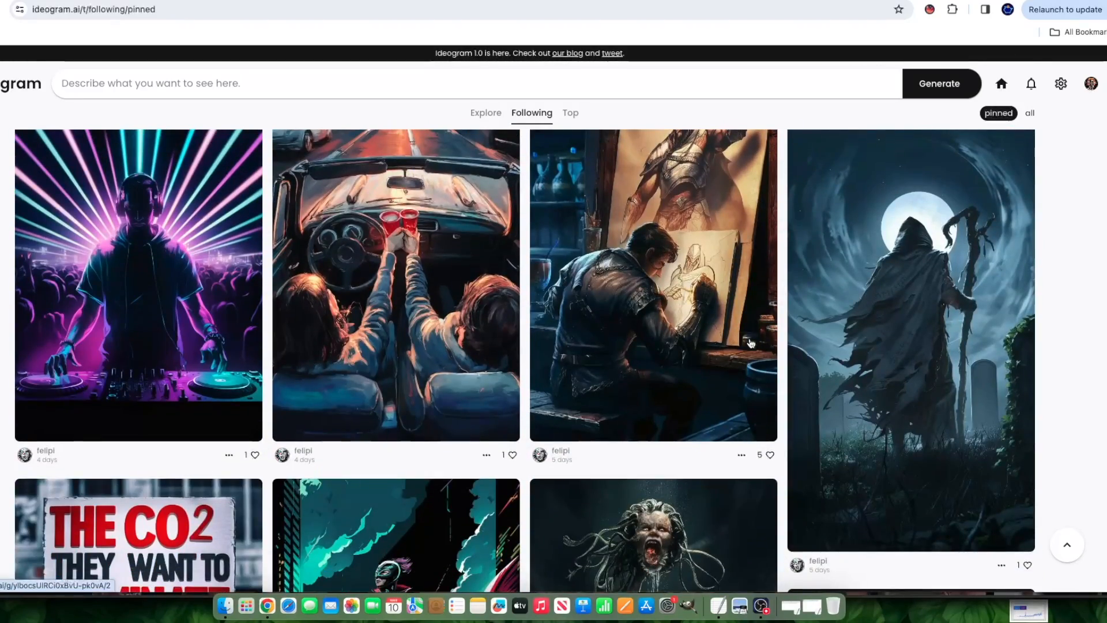
scroll(430, 336, up, 4)
scroll(431, 336, down, 2)
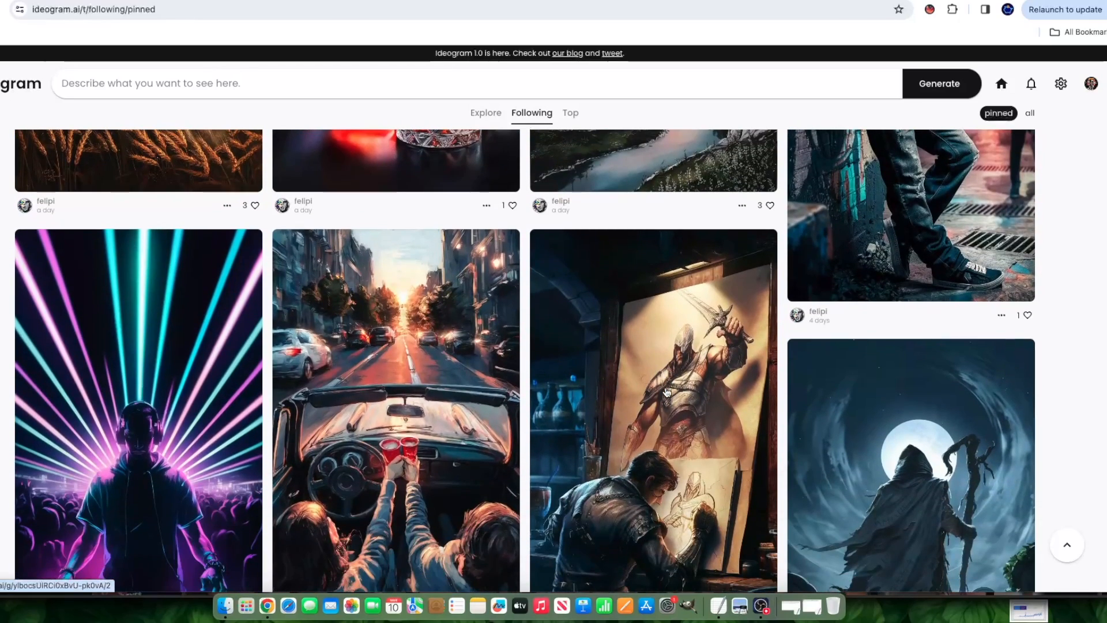
scroll(951, 390, down, 4)
scroll(733, 451, up, 2)
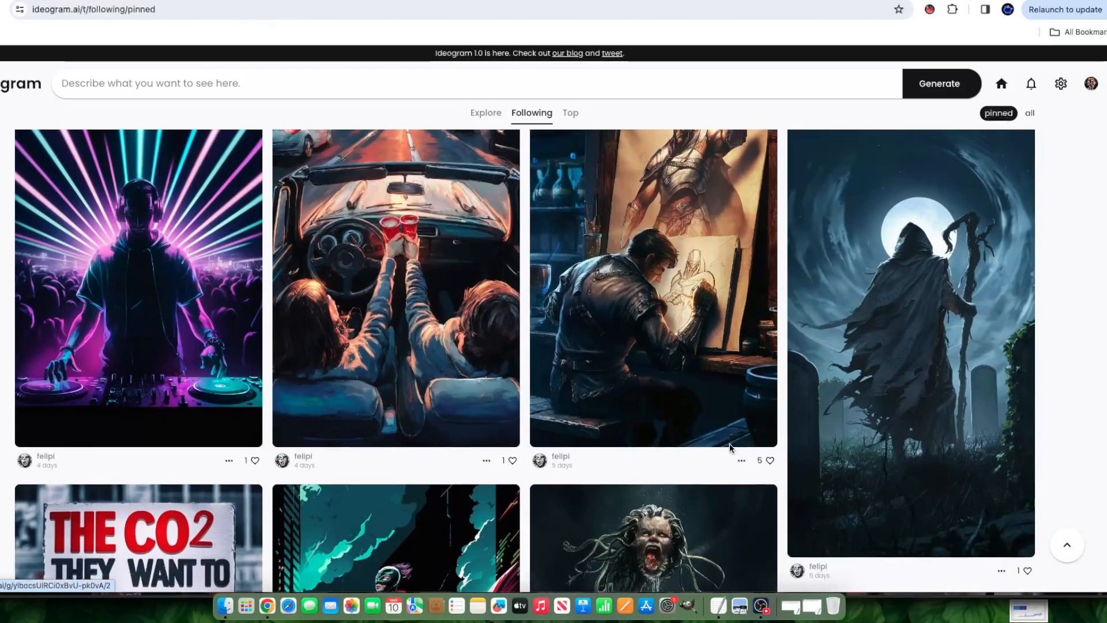
- Examine the tavern artist image's prompt and compare its four variants, and return to the Following feed
click(632, 288)
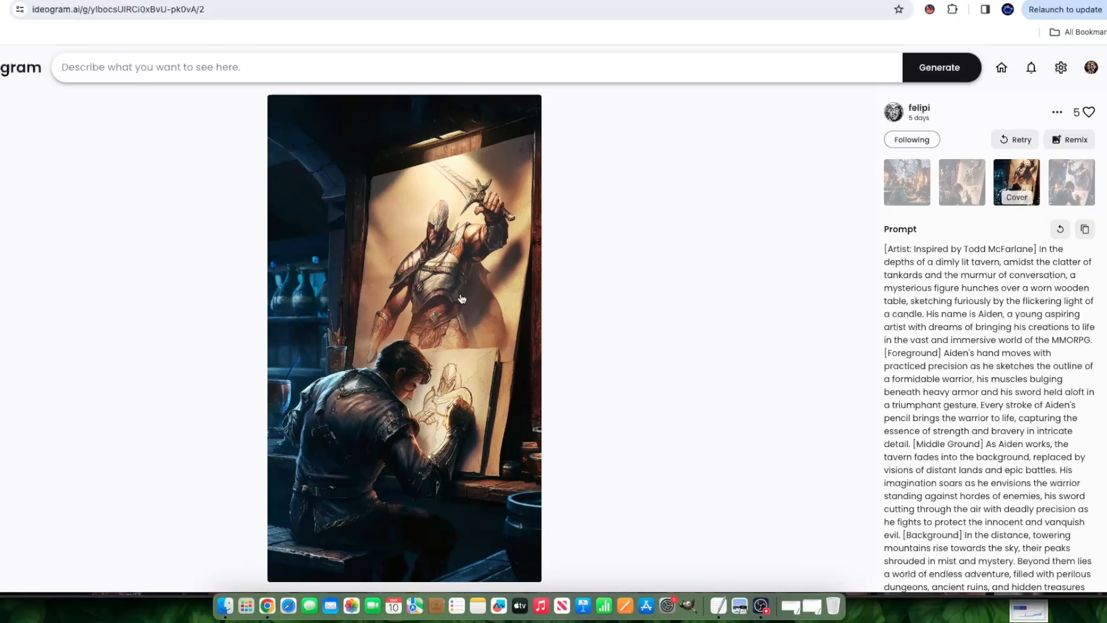
scroll(390, 369, down, 1)
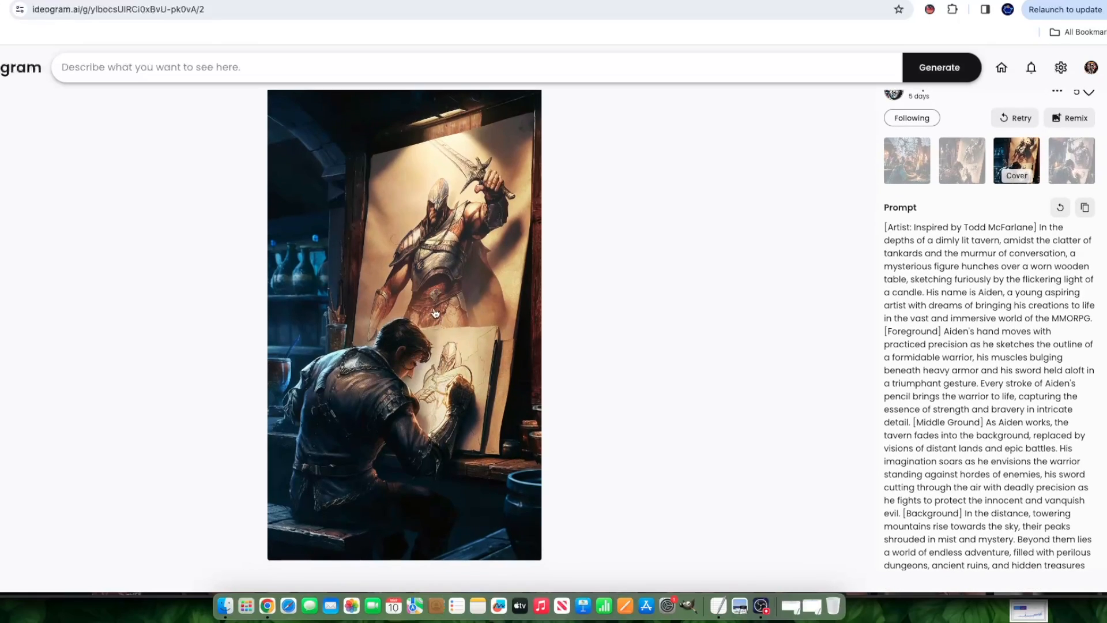
scroll(435, 313, up, 1)
click(923, 186)
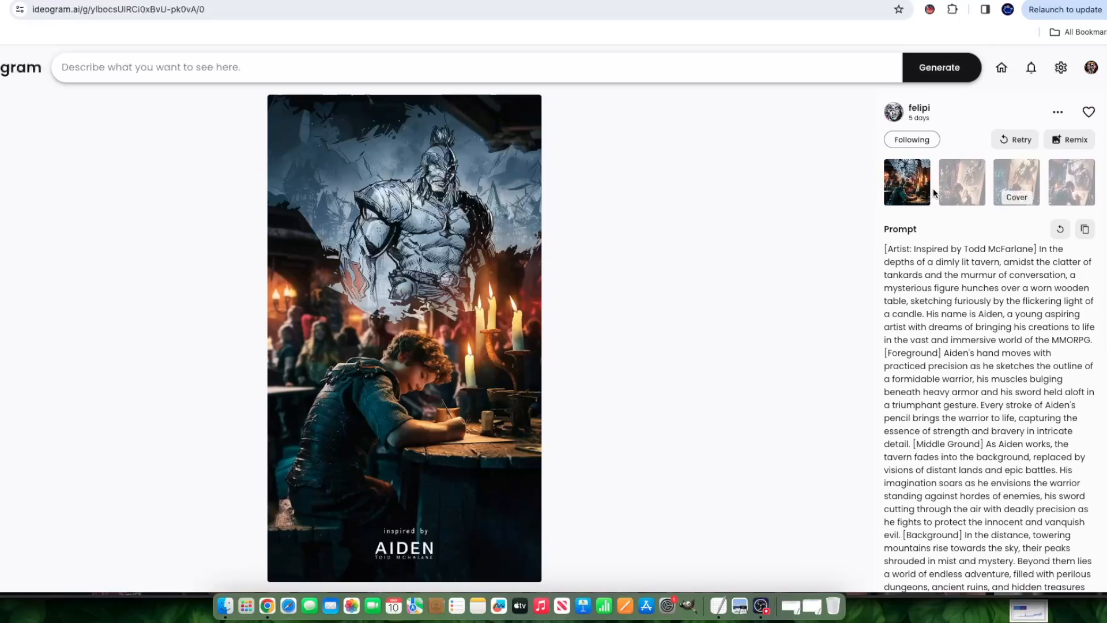
click(966, 199)
click(997, 195)
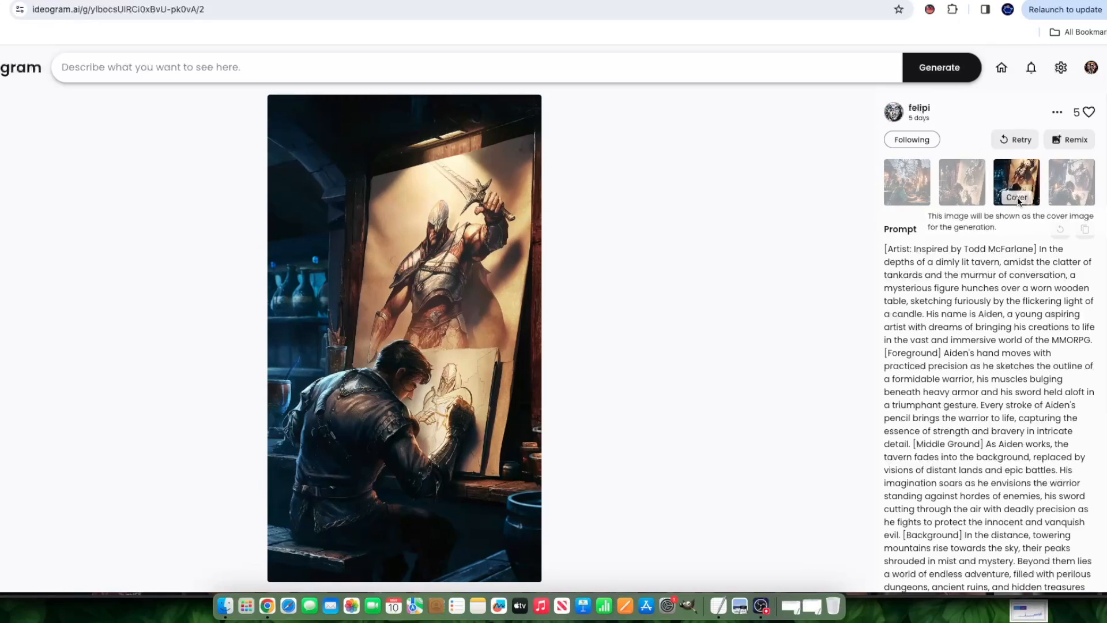
click(1059, 194)
click(946, 195)
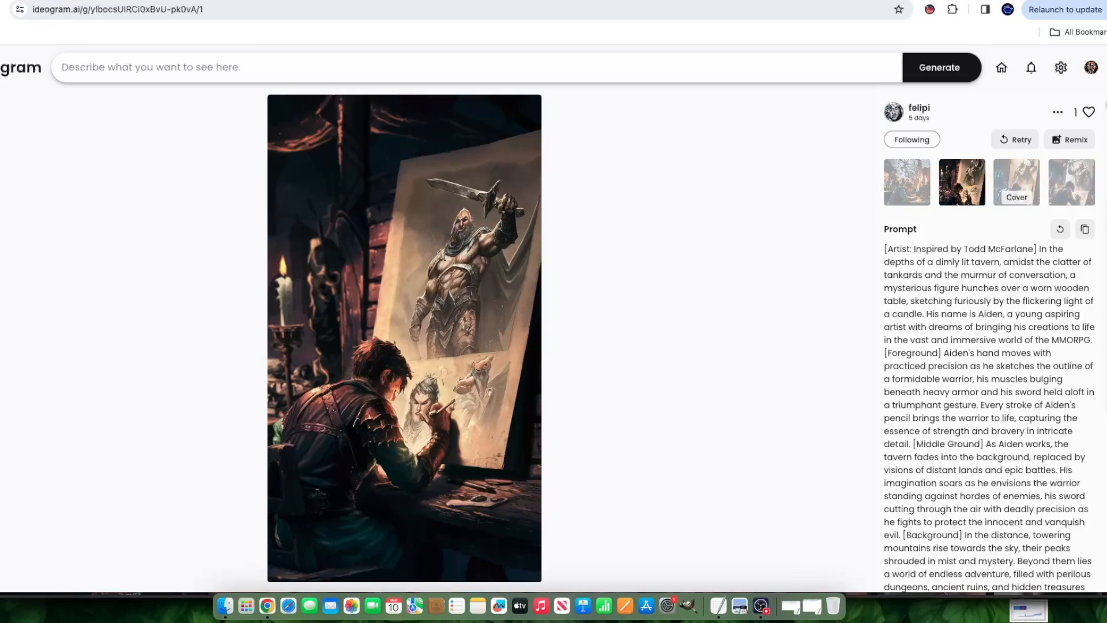
click(1089, 111)
key(super+bracketleft)
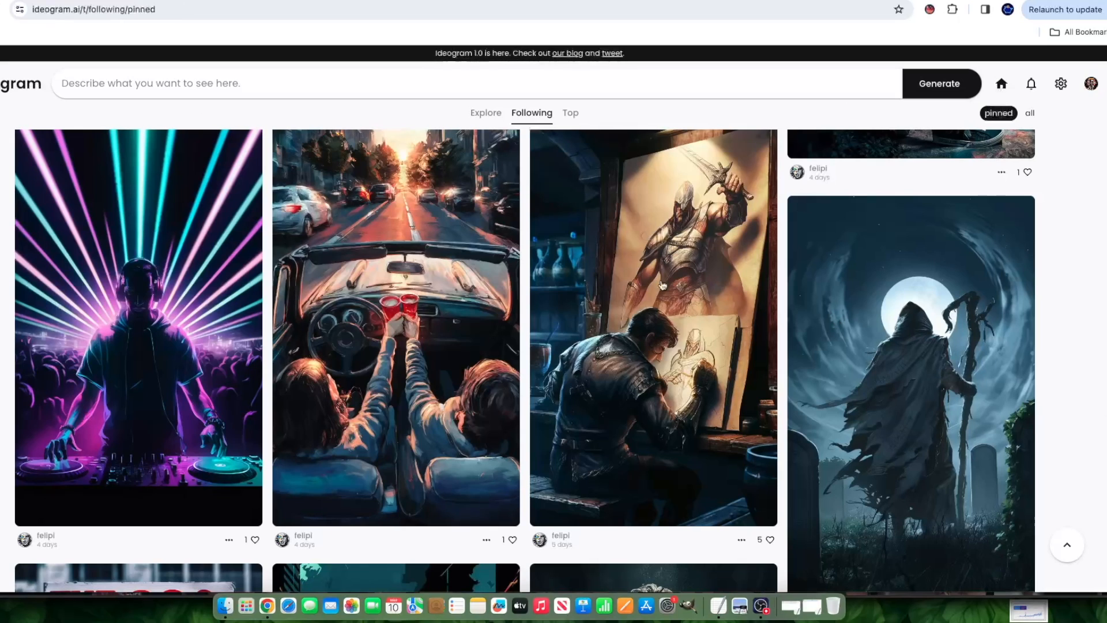
- Look through more of the pinned creations in the Following feed, and return to the Explore feed
scroll(652, 279, down, 10)
scroll(1074, 282, down, 5)
scroll(1073, 281, down, 15)
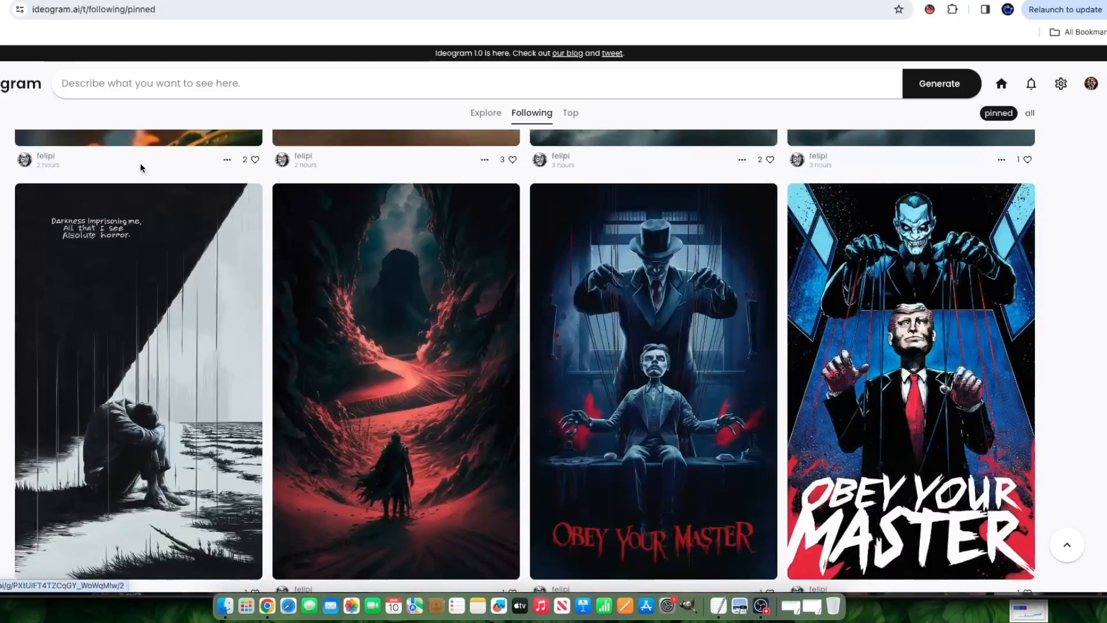
click(17, 86)
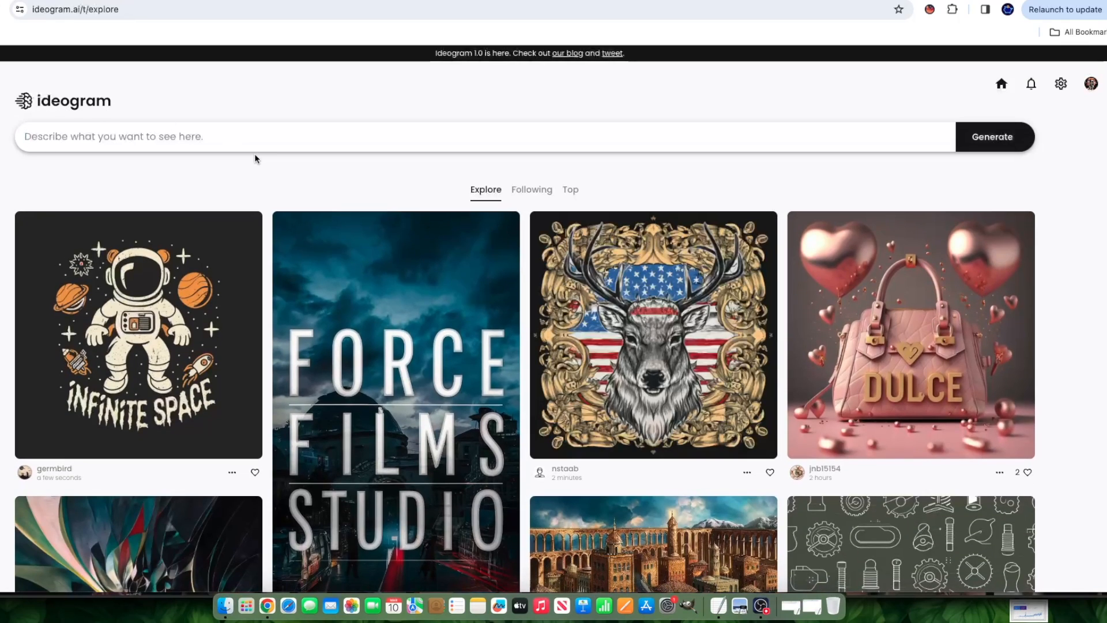
- Start a remix of the "infinite space" astronaut T-shirt design, with the prompt text changed to "infinite possibilities" and the image weight at its minimum
click(158, 333)
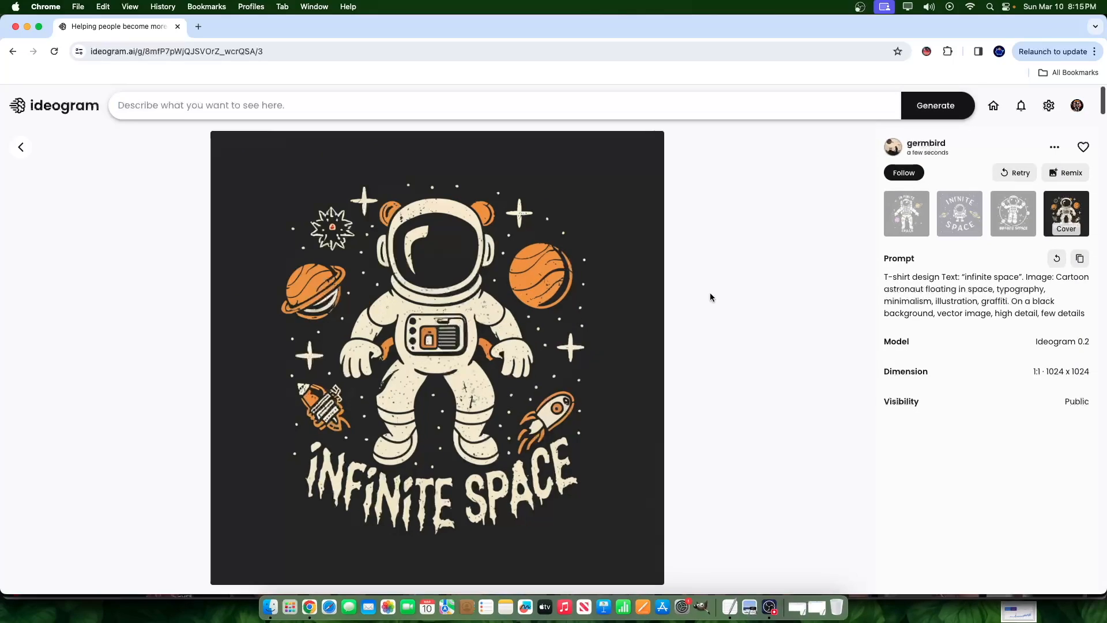
click(1066, 172)
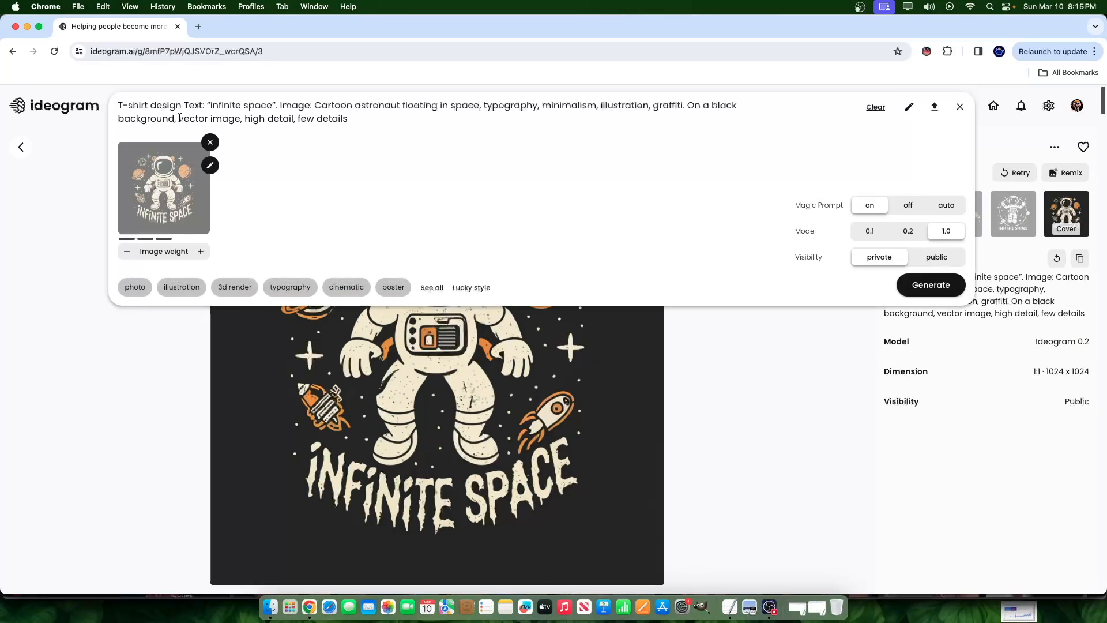
drag(213, 105, 264, 104)
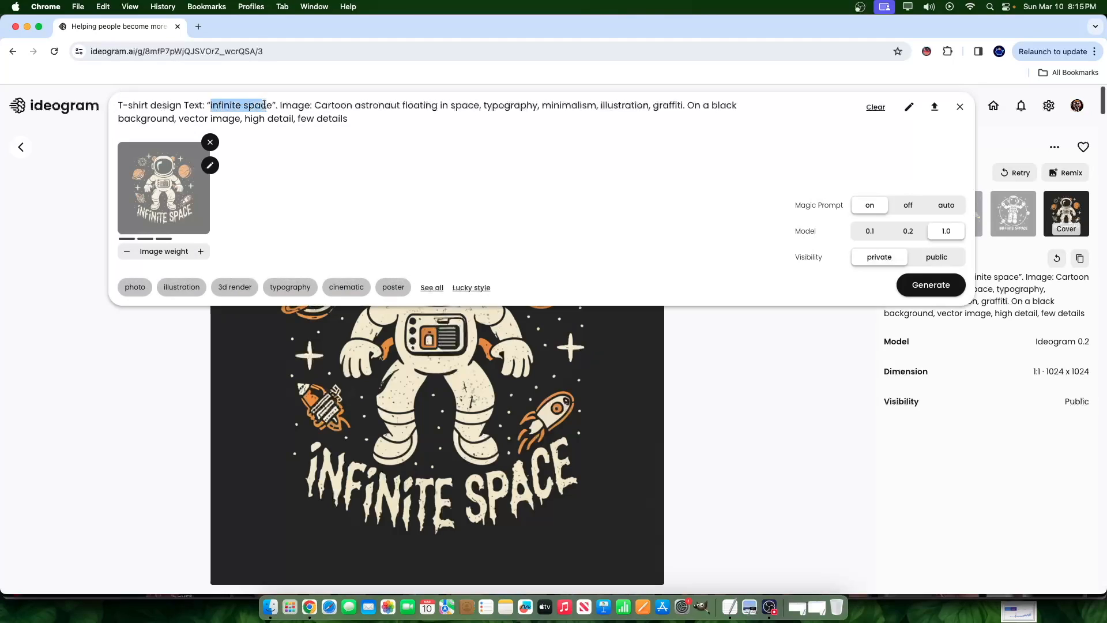
double_click(264, 108)
text(possibilite)
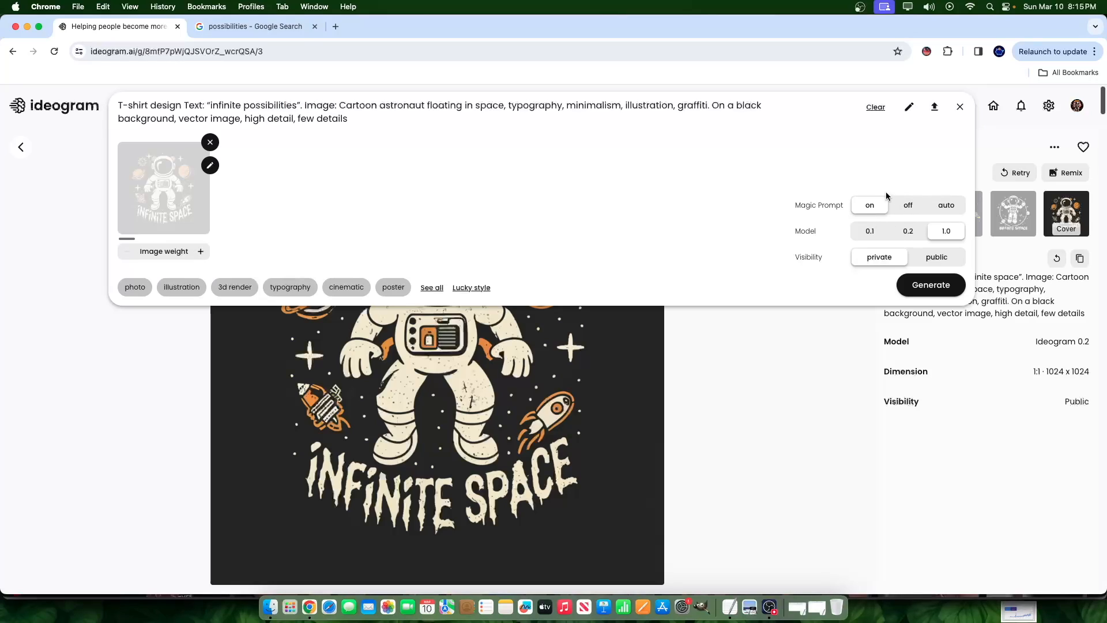
- Generate the remix with Magic Prompt on, model 1.0 and public visibility
click(896, 206)
click(877, 208)
click(943, 256)
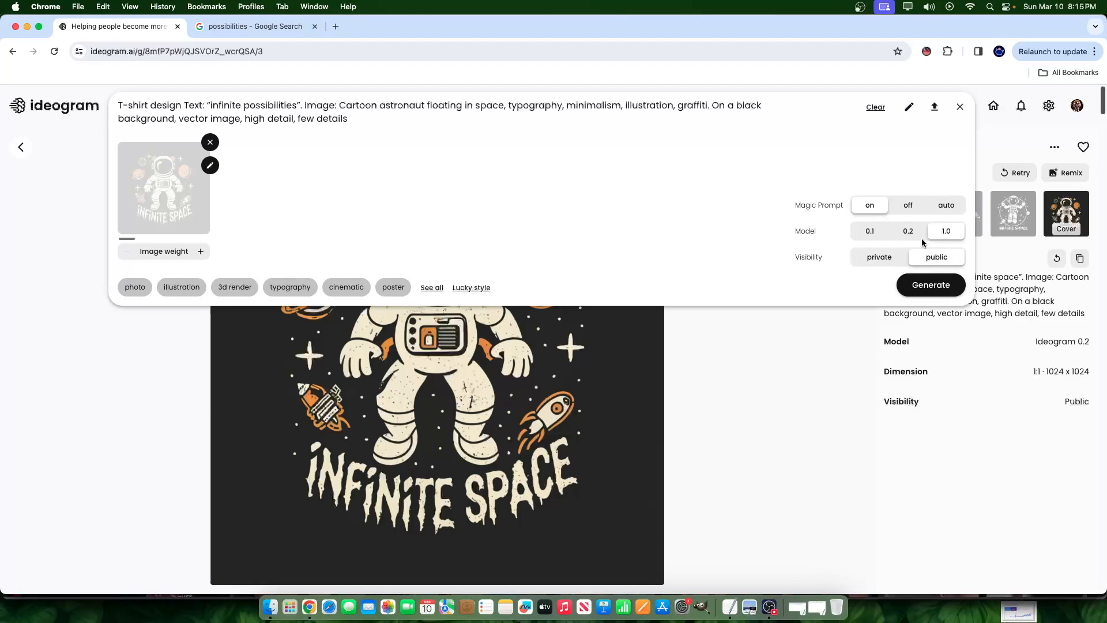
click(921, 285)
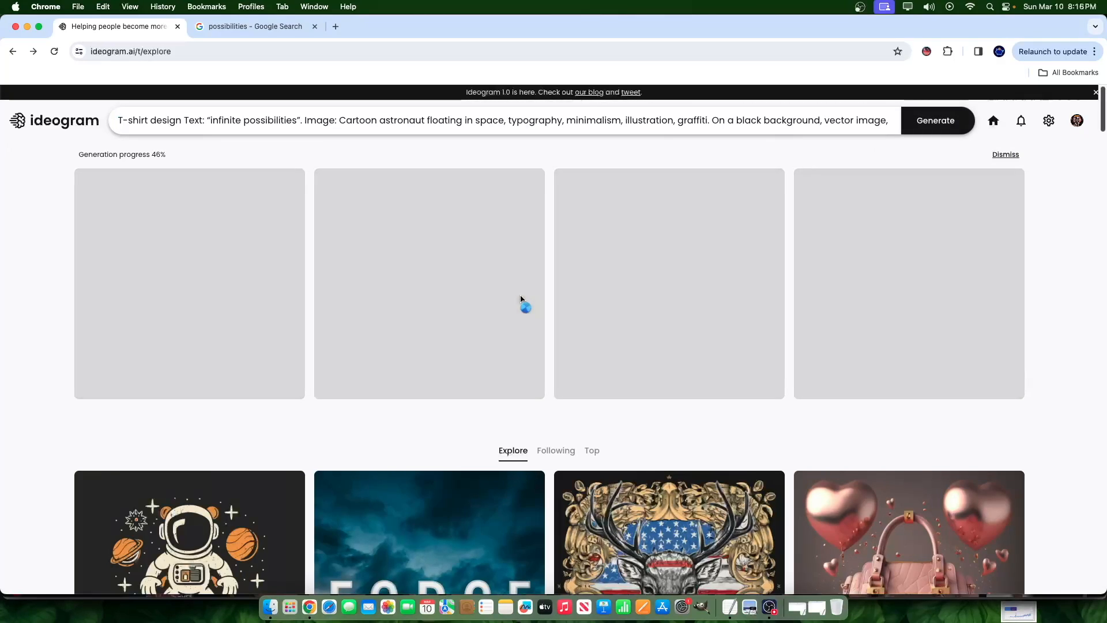
scroll(514, 277, down, 3)
scroll(495, 261, up, 3)
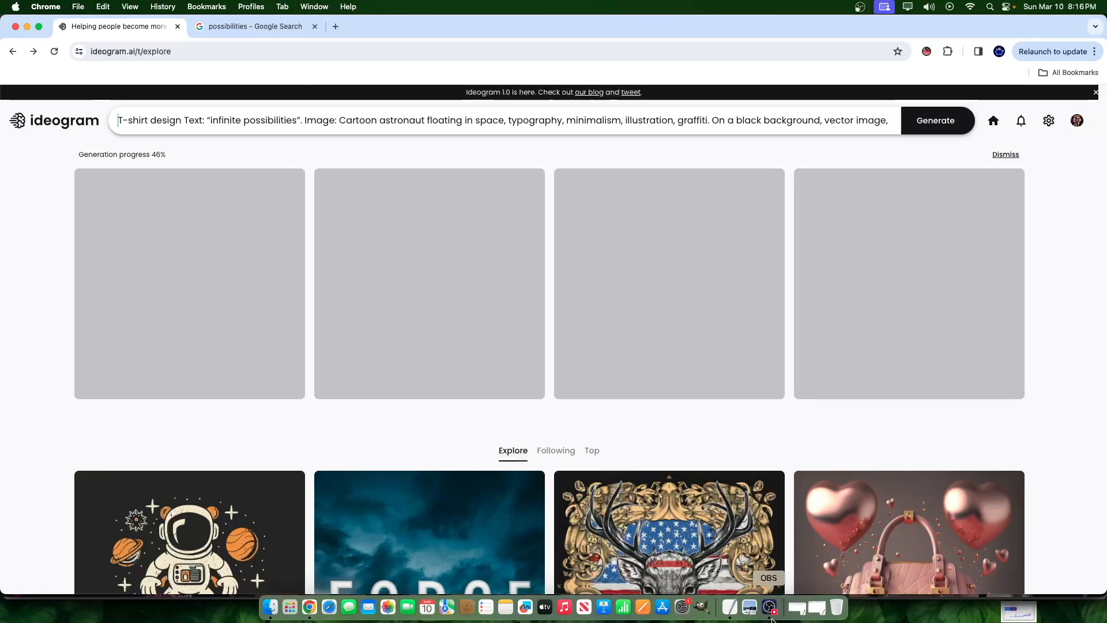
click(771, 609)
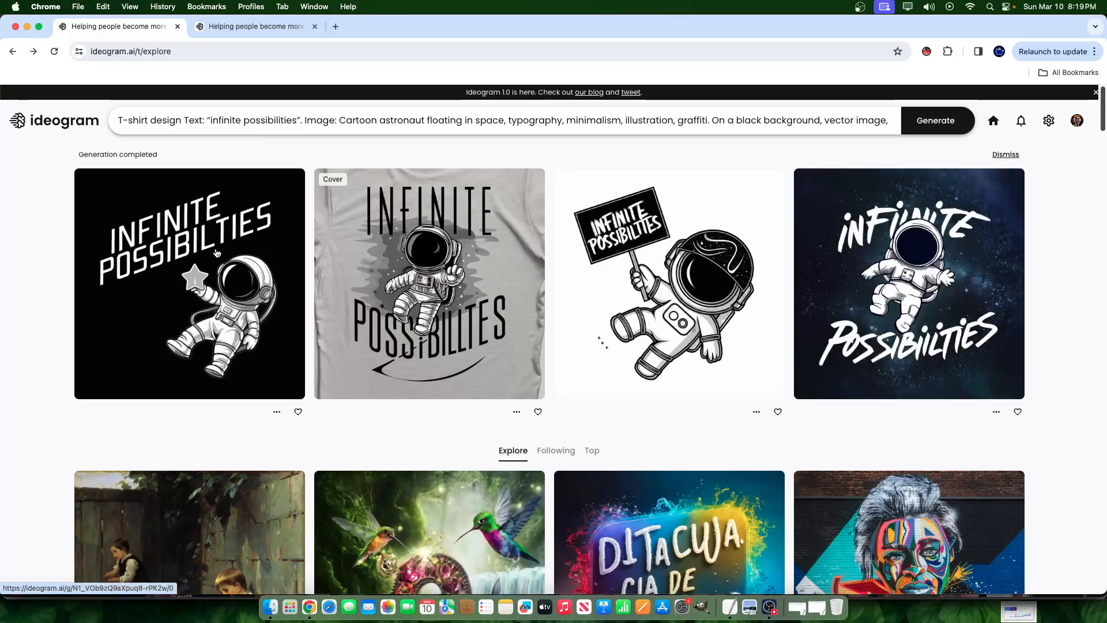
- Examine the first astronaut result with its prompt, Magic Prompt and details, and return to the generated results
click(182, 304)
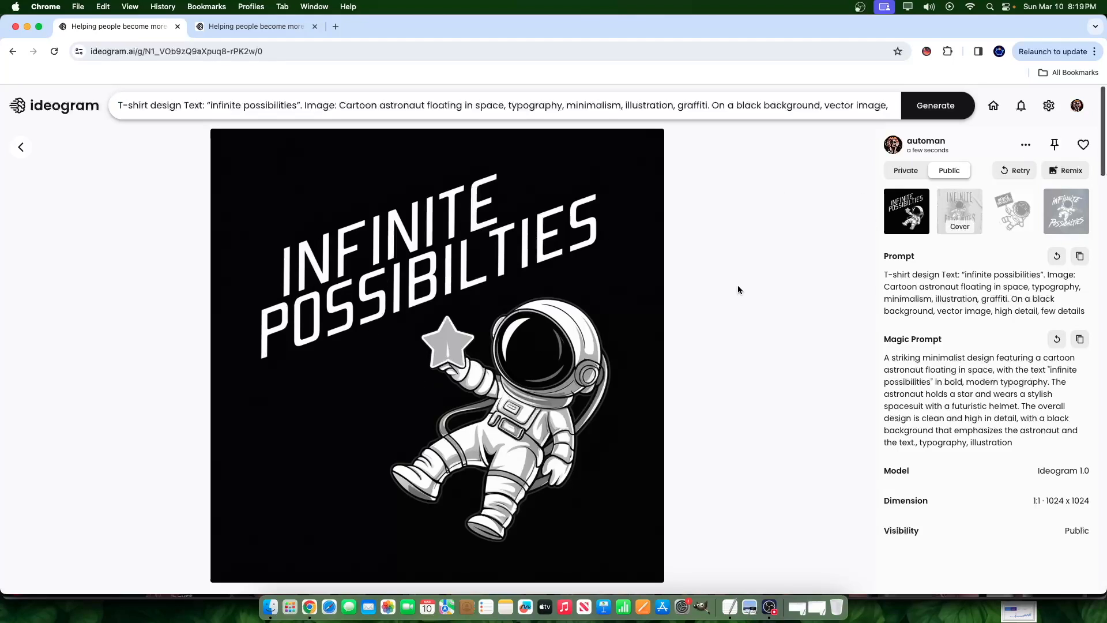
scroll(446, 363, up, 1)
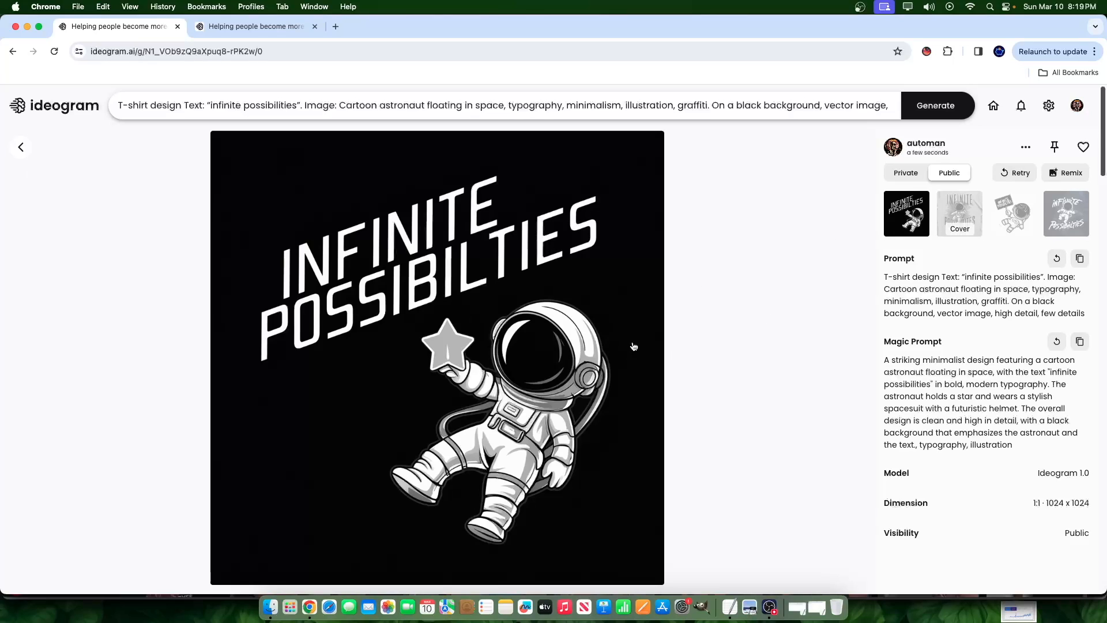
click(23, 147)
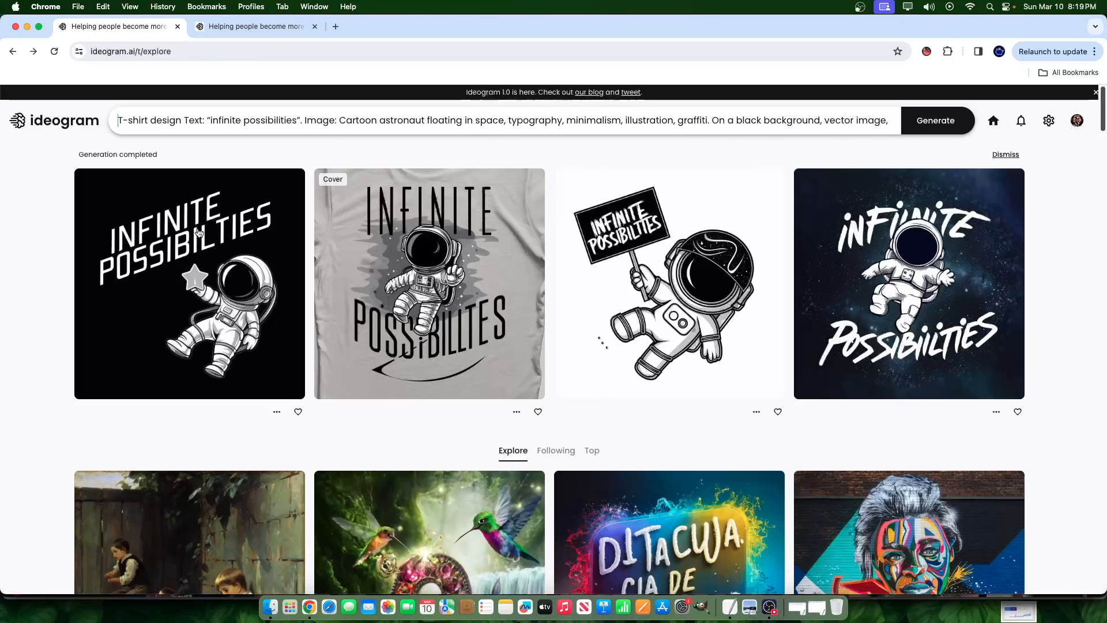
- Review the actions available for the first astronaut result, and open the details of the grey T-shirt result
click(278, 413)
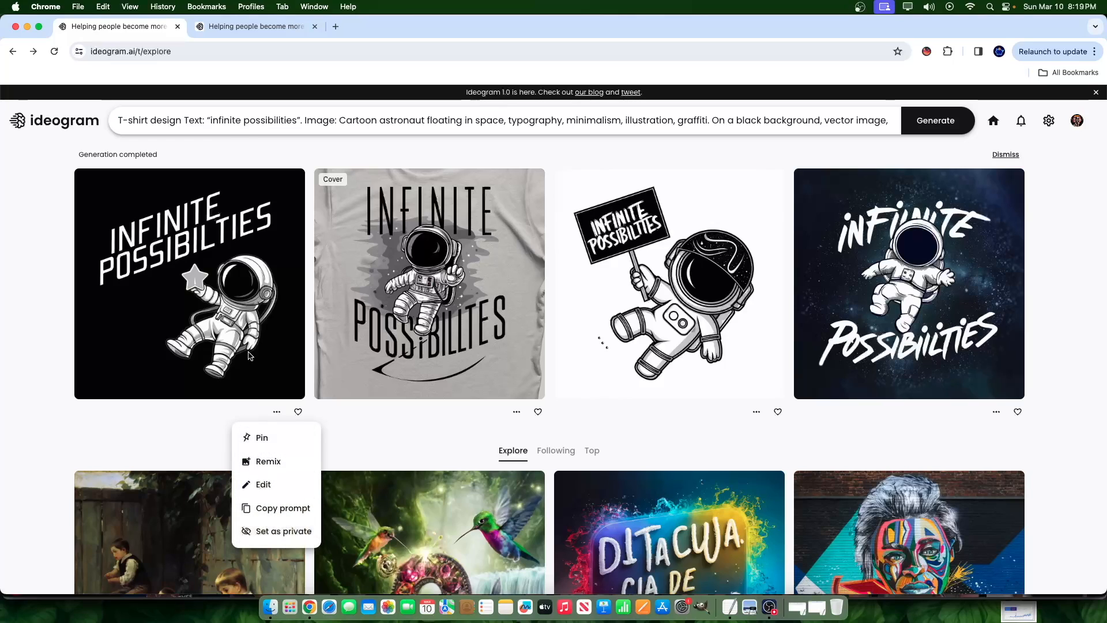
click(229, 273)
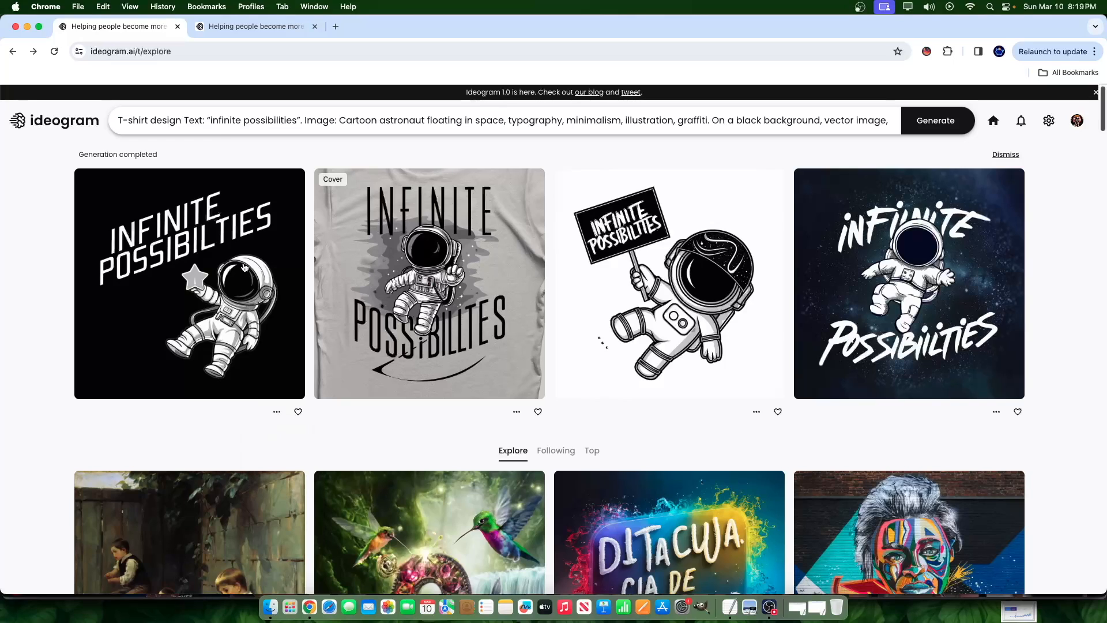
click(535, 271)
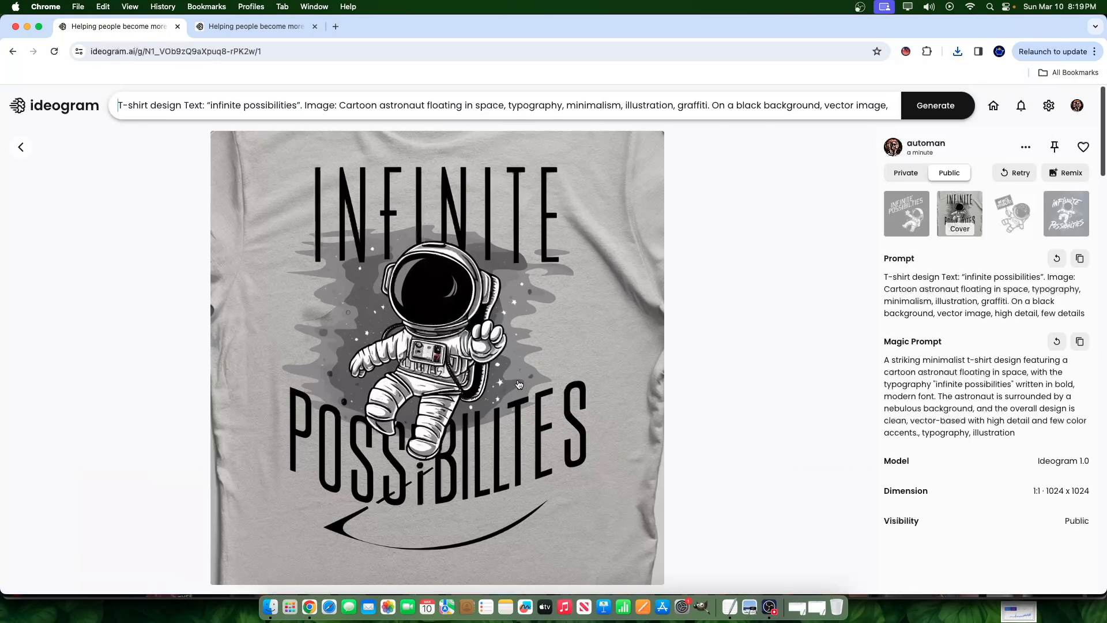
- Compare the generated "infinite possibilities" astronaut designs one by one, finishing on the white one where the astronaut holds a sign
key(Right)
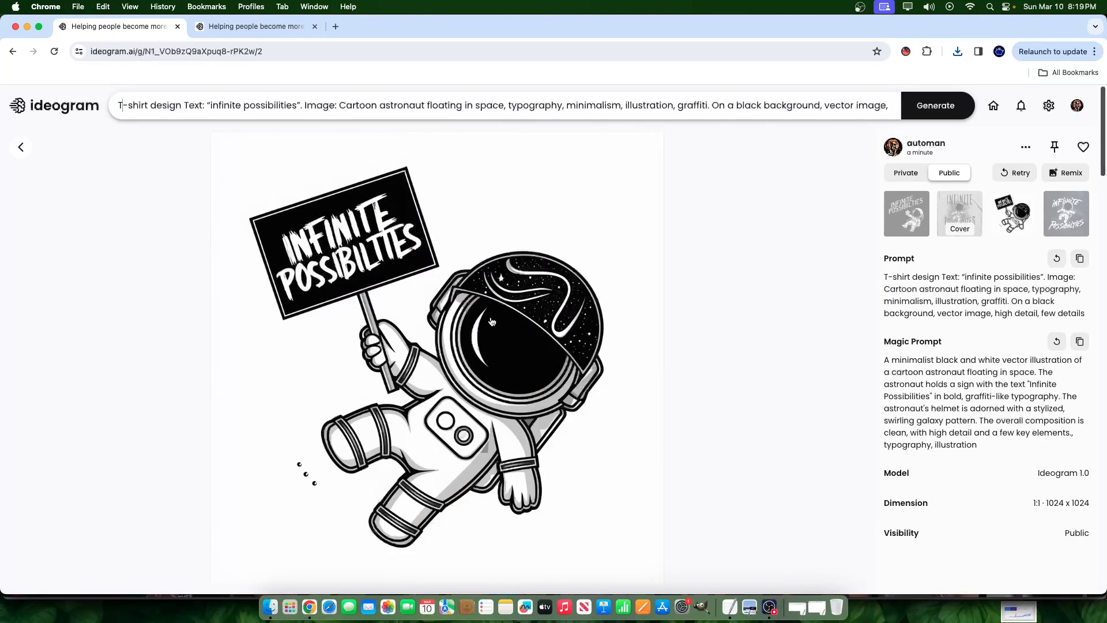
key(Right)
key(Left)
key(Left)
key(Left)
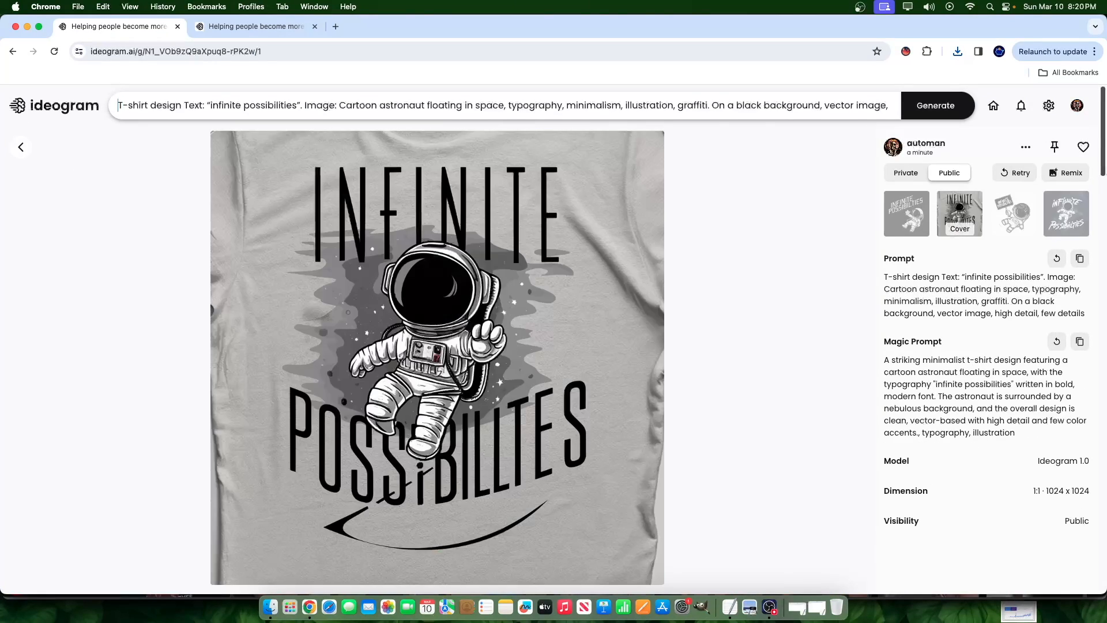
key(Right)
key(Right)
key(Right)
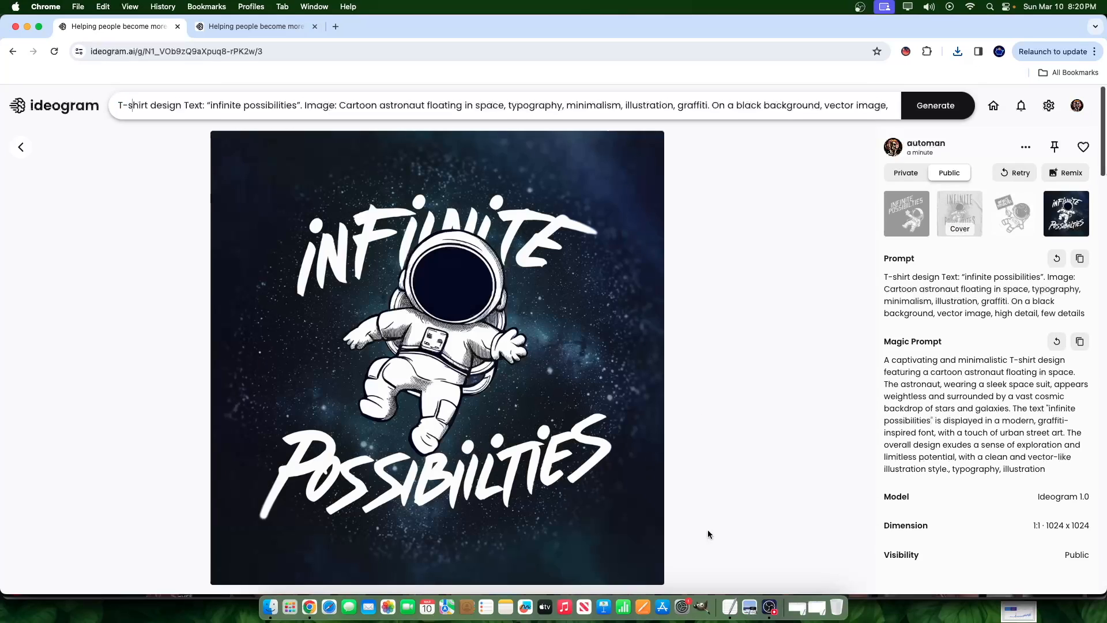
key(Left)
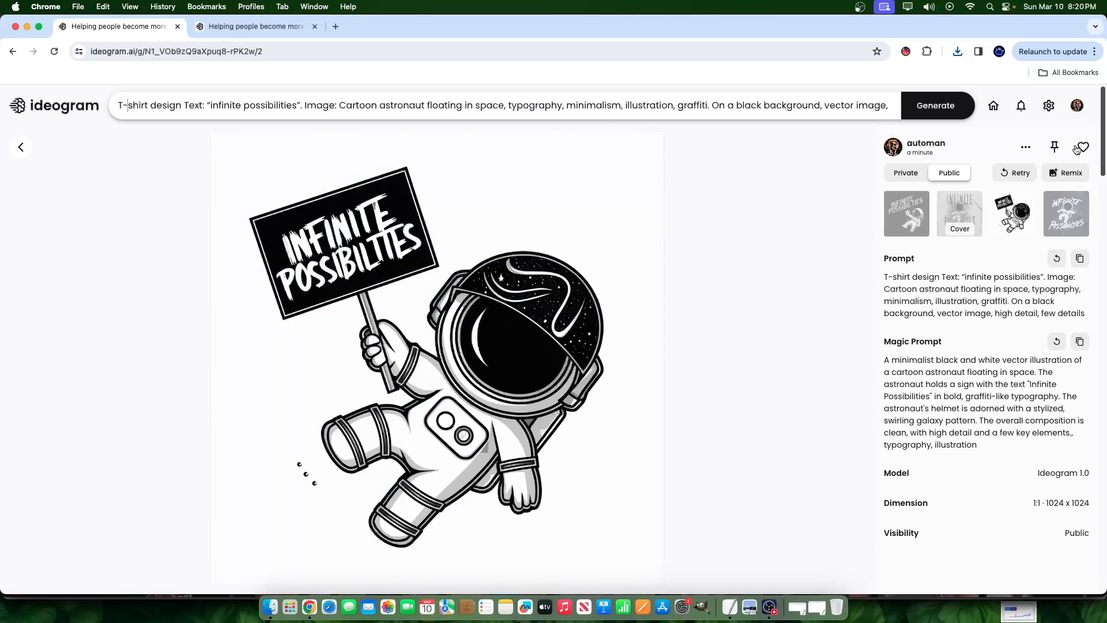
- Download the sign-holding astronaut image and return to the generated results
click(1026, 147)
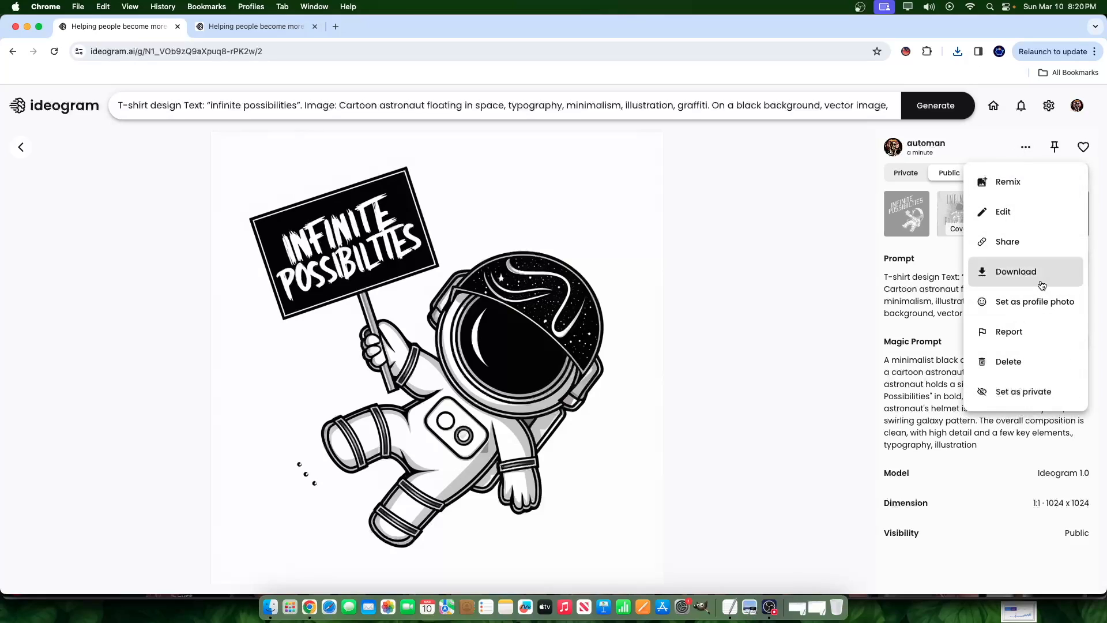
click(1017, 271)
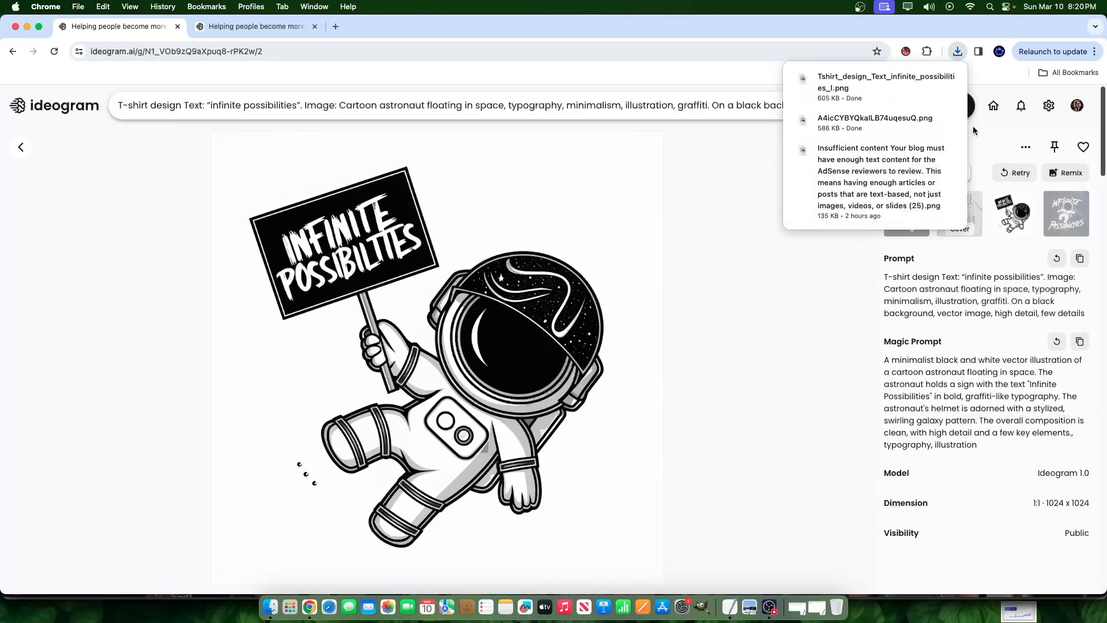
click(1026, 150)
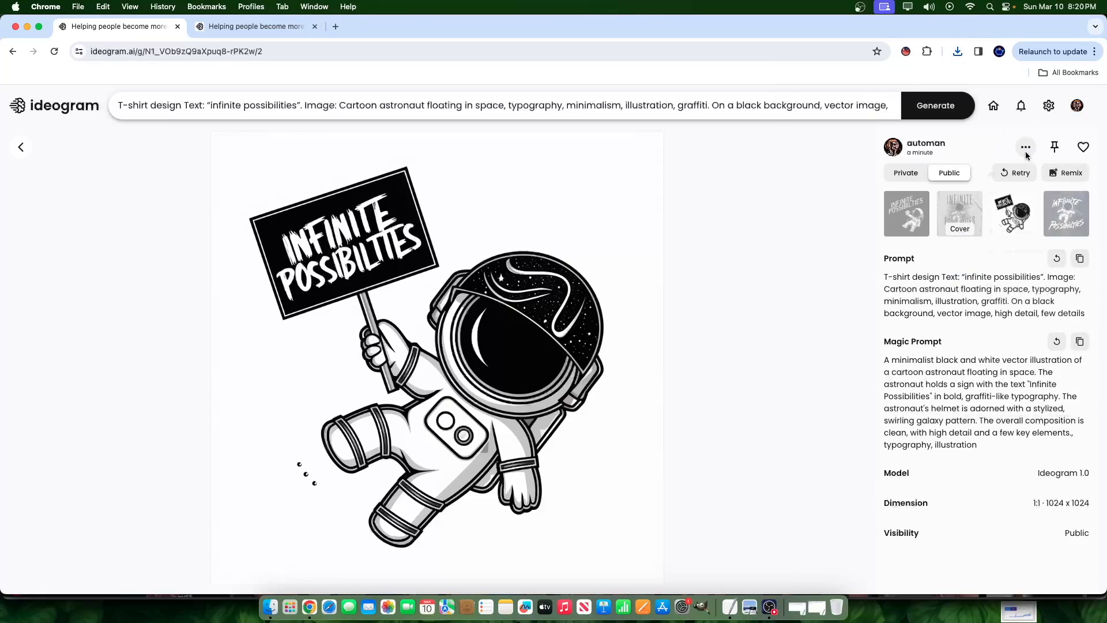
click(70, 299)
drag(469, 372, 53, 175)
click(25, 151)
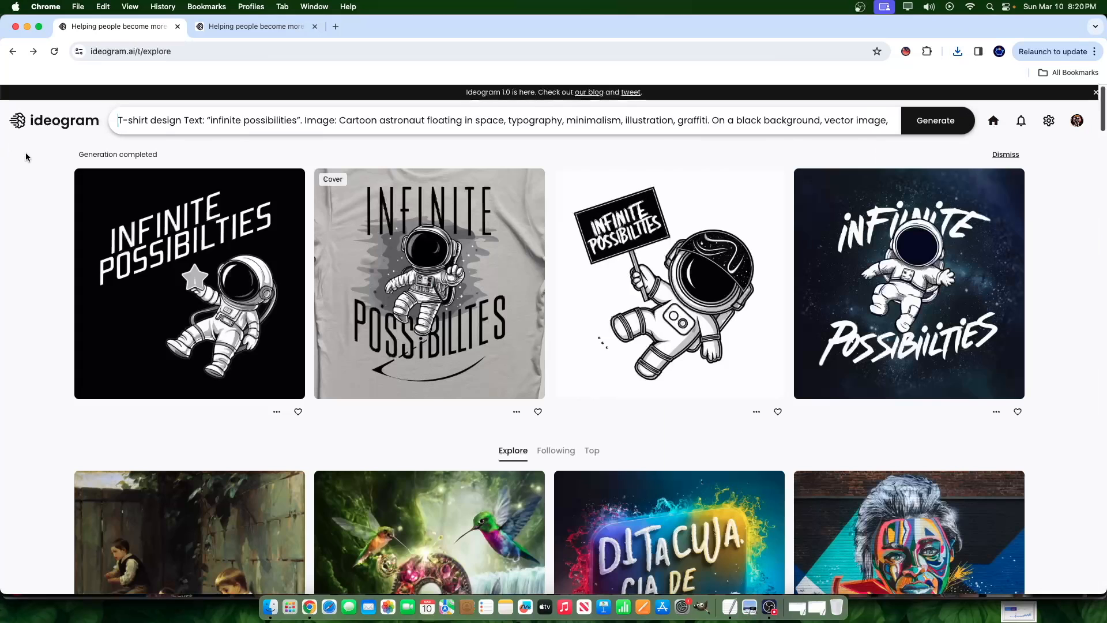
- Review the available actions for the star-holding astronaut result, and view that image enlarged in Luminar Neo
click(265, 316)
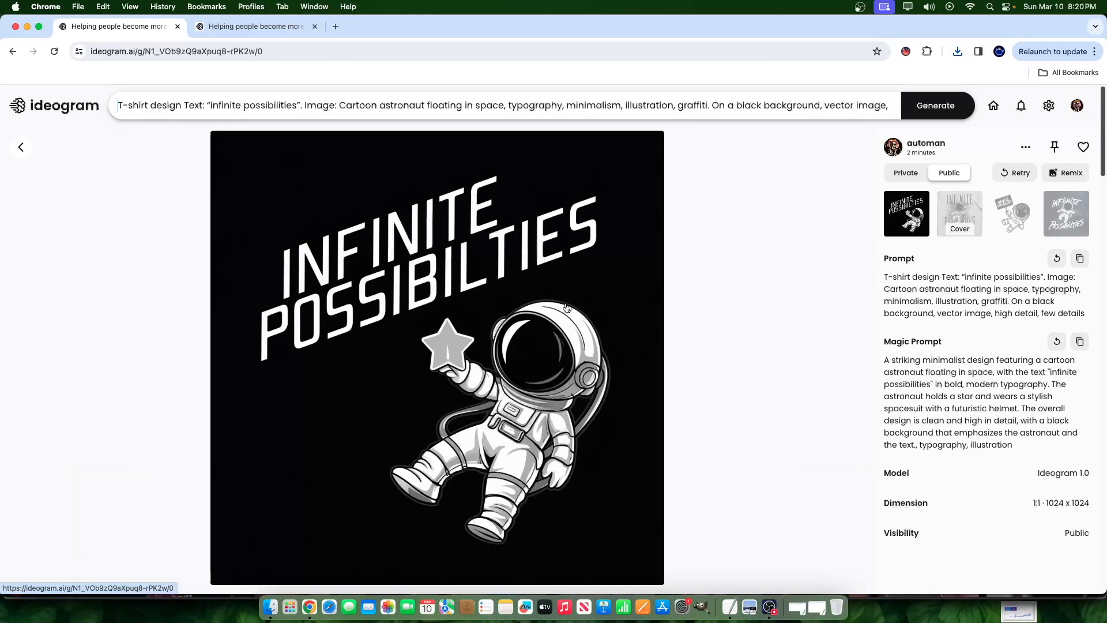
click(1026, 148)
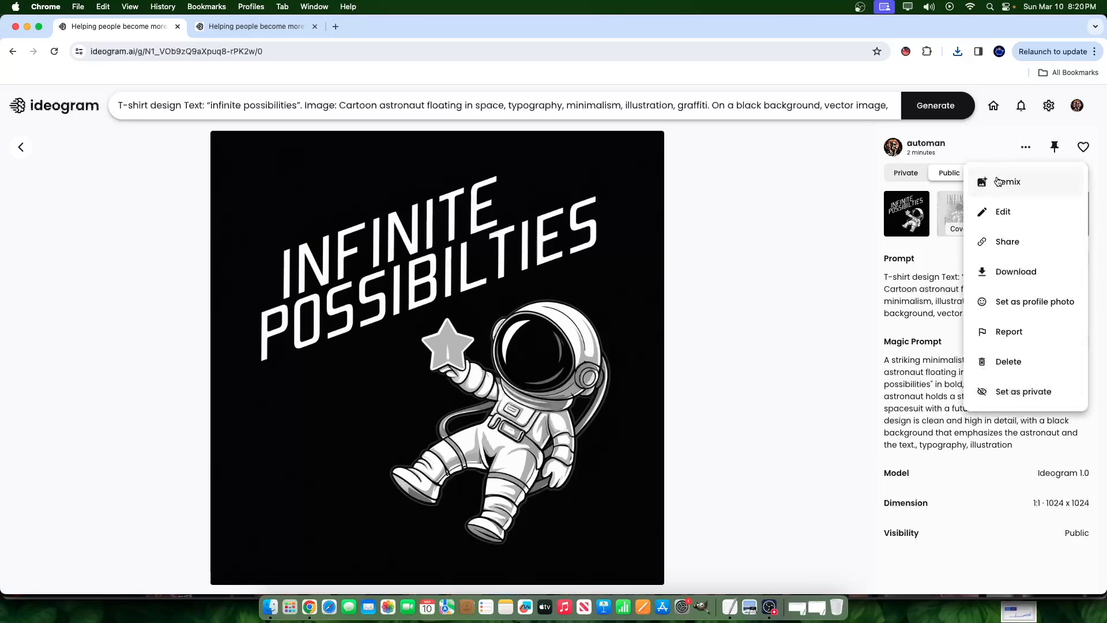
click(767, 349)
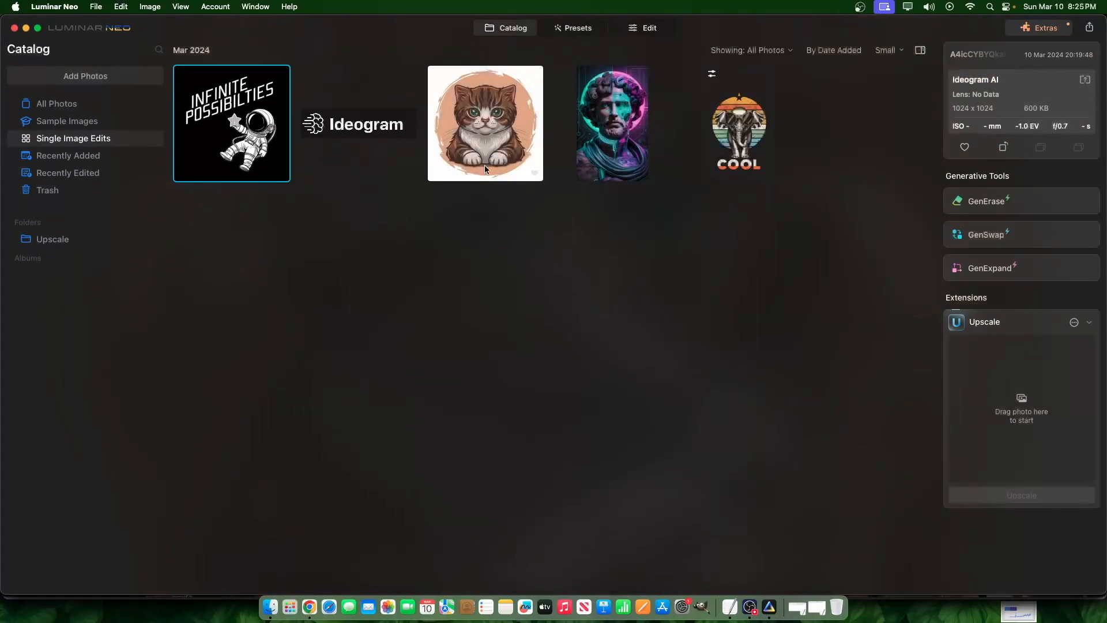
double_click(284, 136)
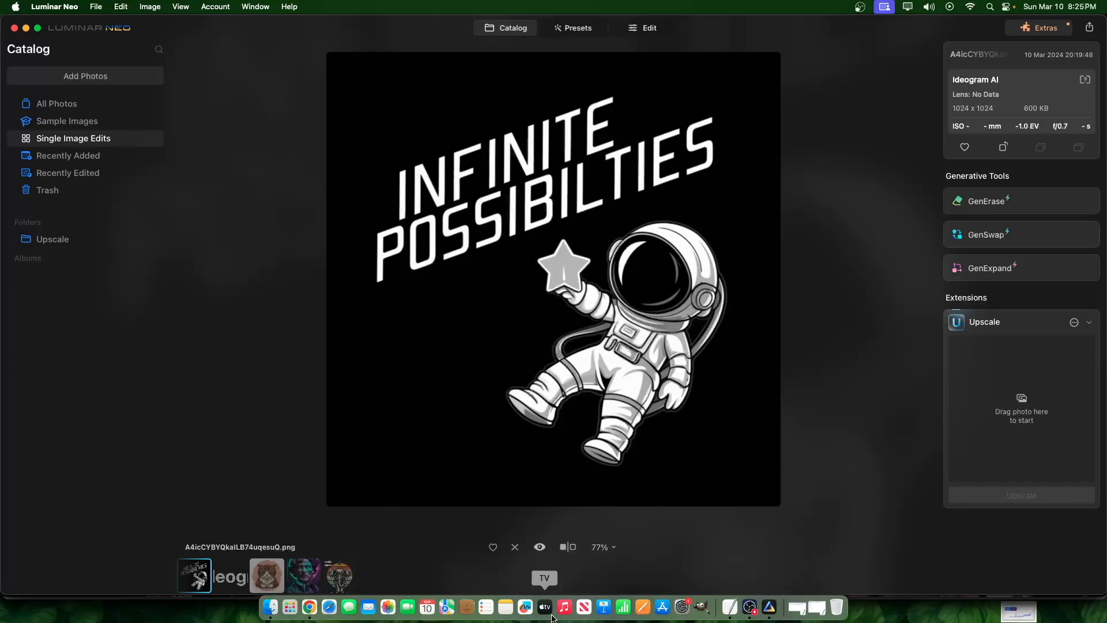
- In Chrome, open the second Poznań court house image from the private gallery for editing and set the brush size to 32
click(310, 606)
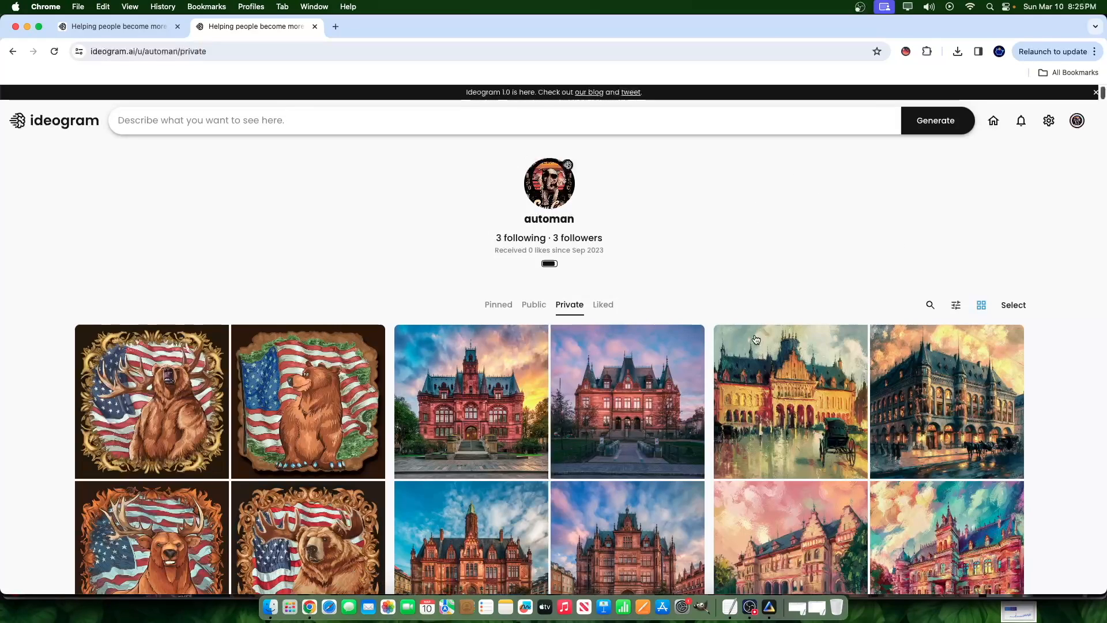
scroll(755, 340, down, 3)
click(811, 236)
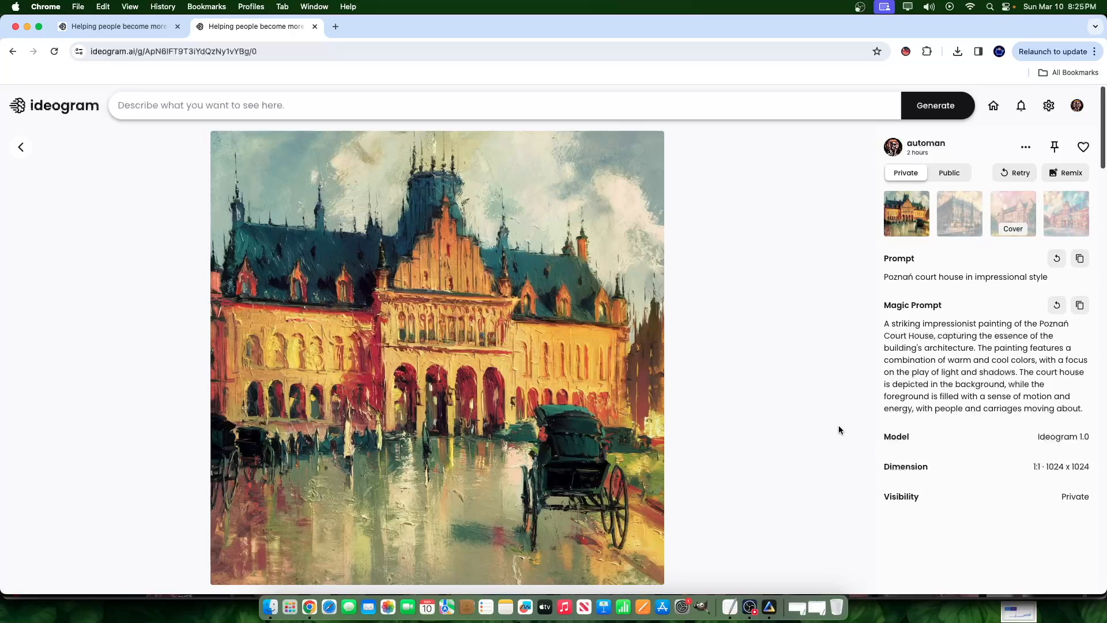
click(953, 219)
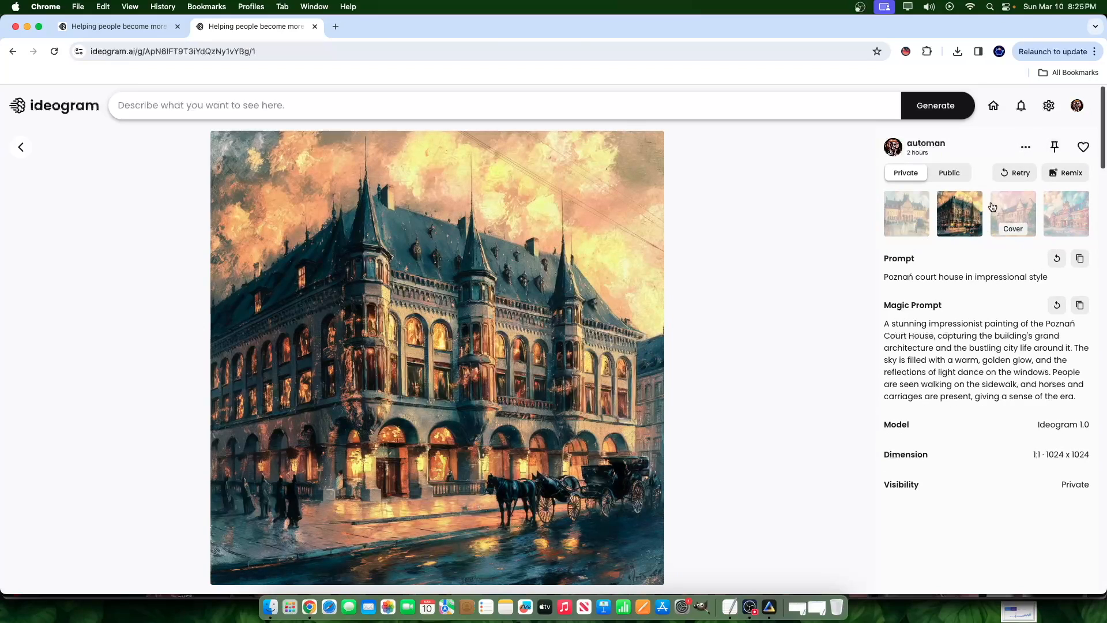
click(1026, 148)
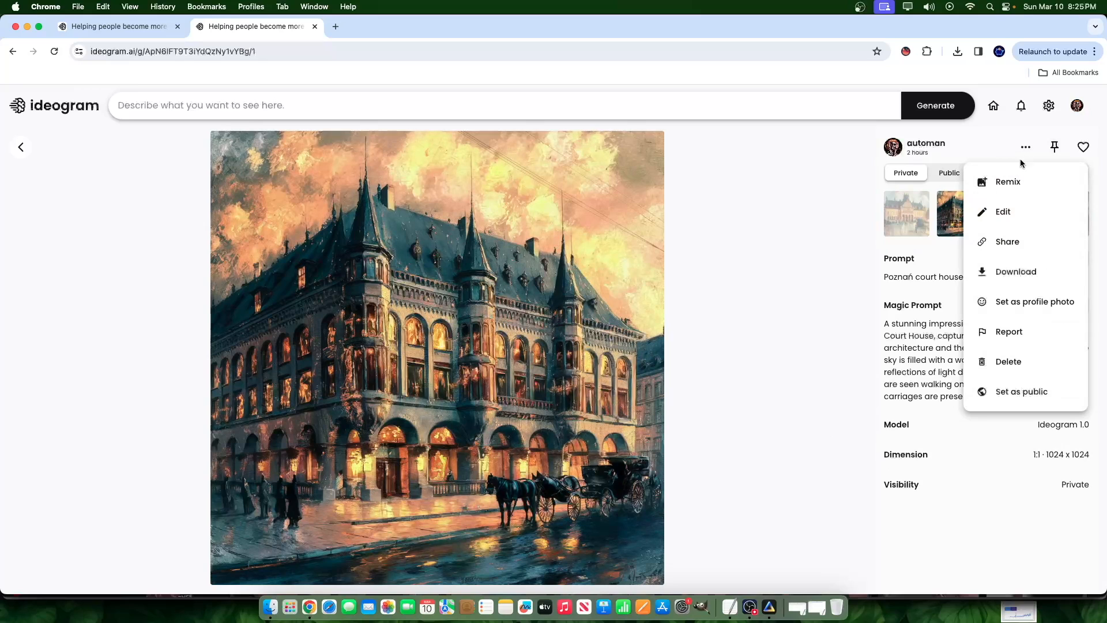
click(991, 211)
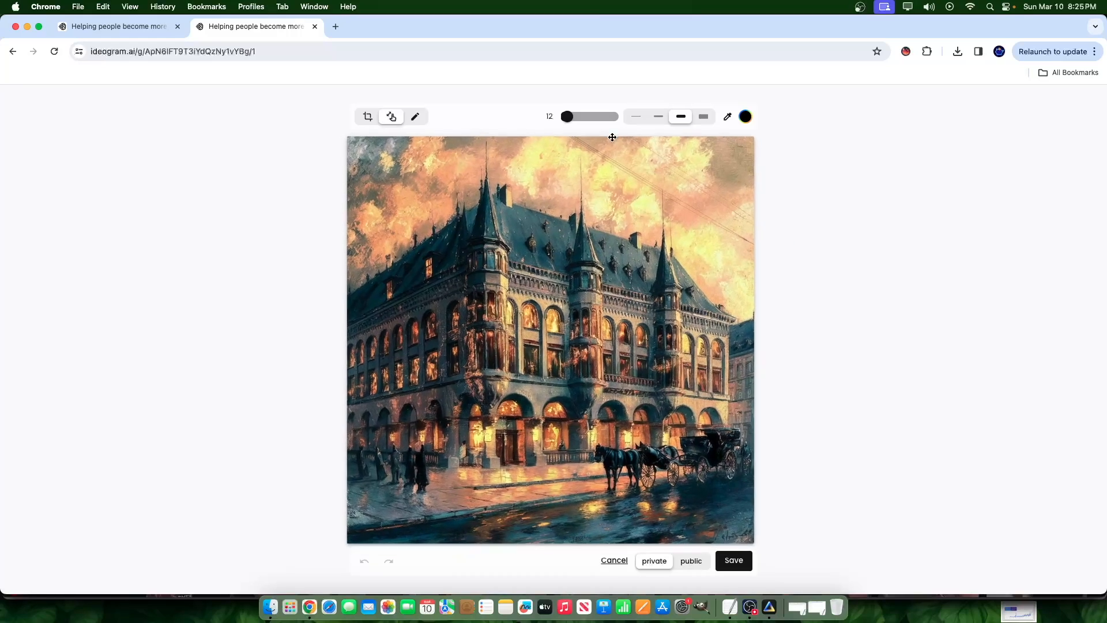
drag(575, 116, 580, 120)
- Try black brush strokes over the sky, facade and street of the court house image, and undo them all
mouse_move(663, 162)
mouse_down()
mouse_move(681, 189)
mouse_move(617, 199)
mouse_move(648, 204)
mouse_up()
click(684, 336)
mouse_move(609, 316)
mouse_down()
mouse_move(466, 327)
mouse_move(493, 296)
mouse_move(616, 333)
mouse_move(584, 312)
mouse_up()
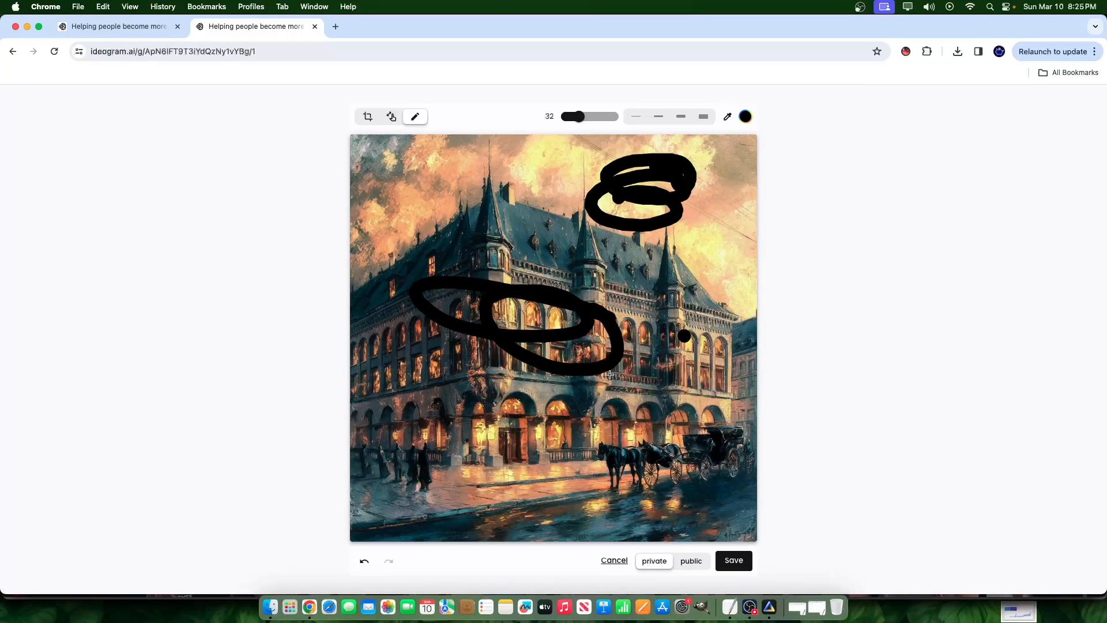
mouse_move(587, 381)
mouse_down()
mouse_move(657, 472)
mouse_move(629, 466)
mouse_up()
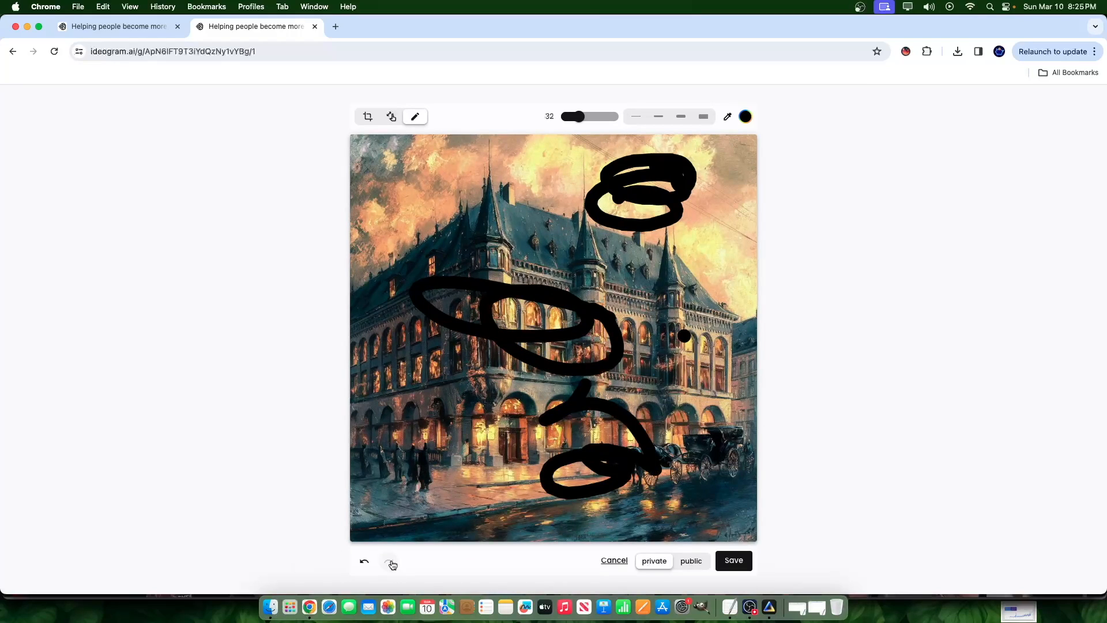
click(368, 563)
click(366, 563)
click(364, 564)
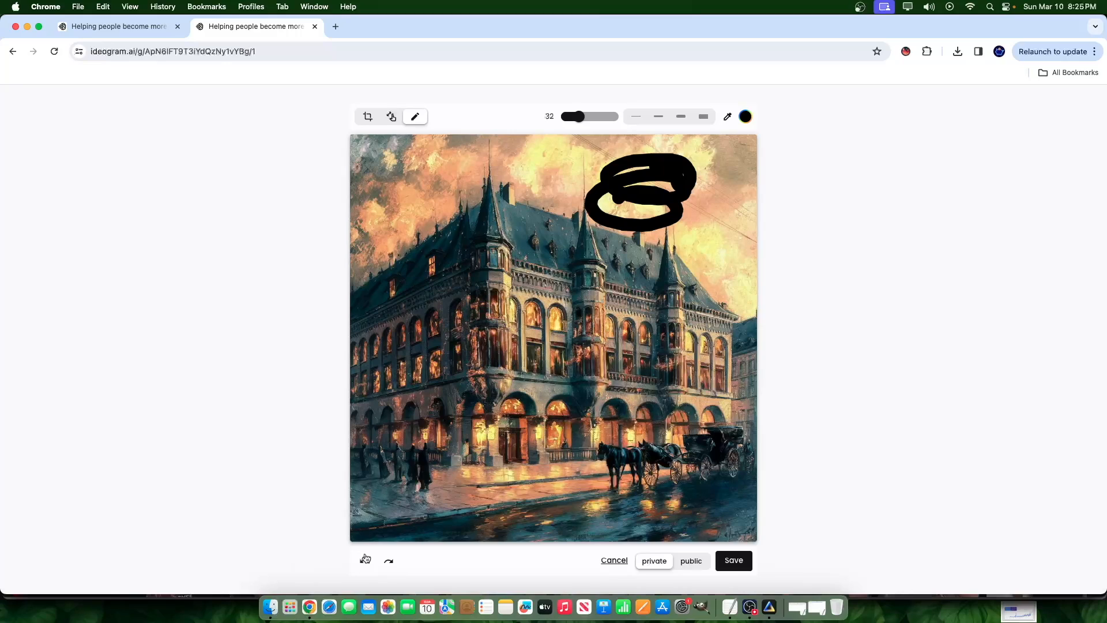
click(363, 563)
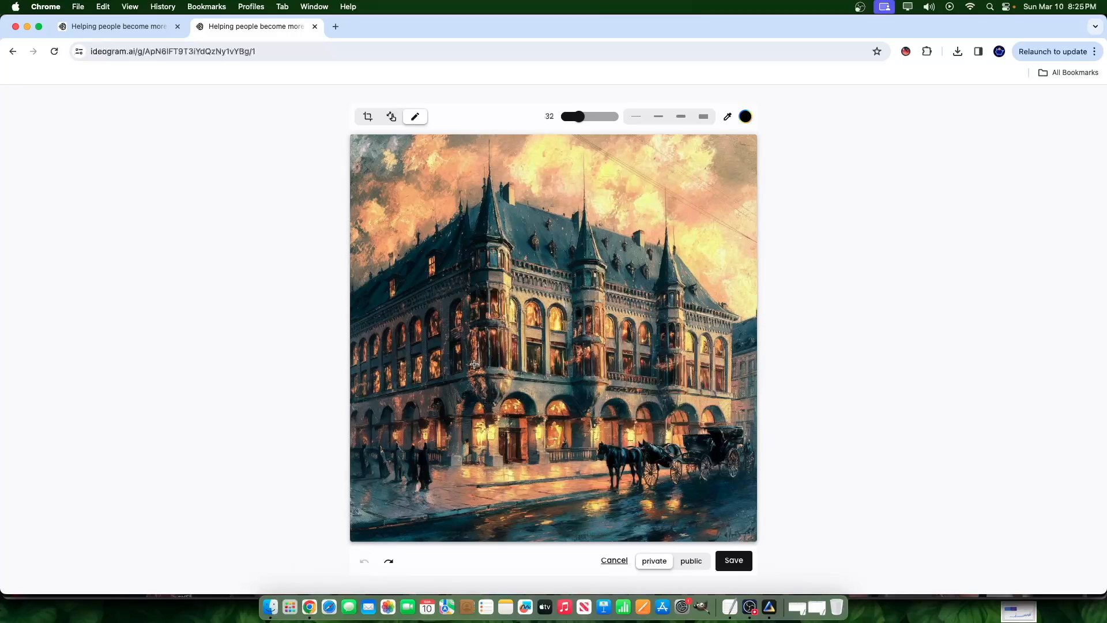
- Sample a light orange from the sky with the eyedropper, paint patches in the sky's upper-right area, and check the colour palette
click(728, 117)
click(709, 210)
click(696, 181)
drag(713, 162, 670, 212)
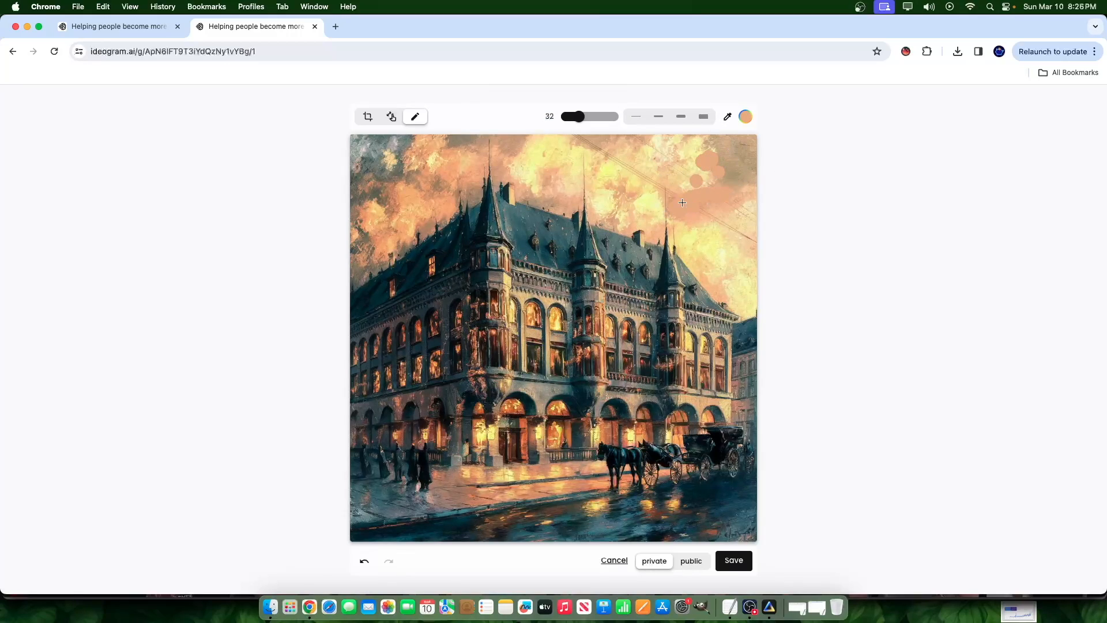
click(750, 118)
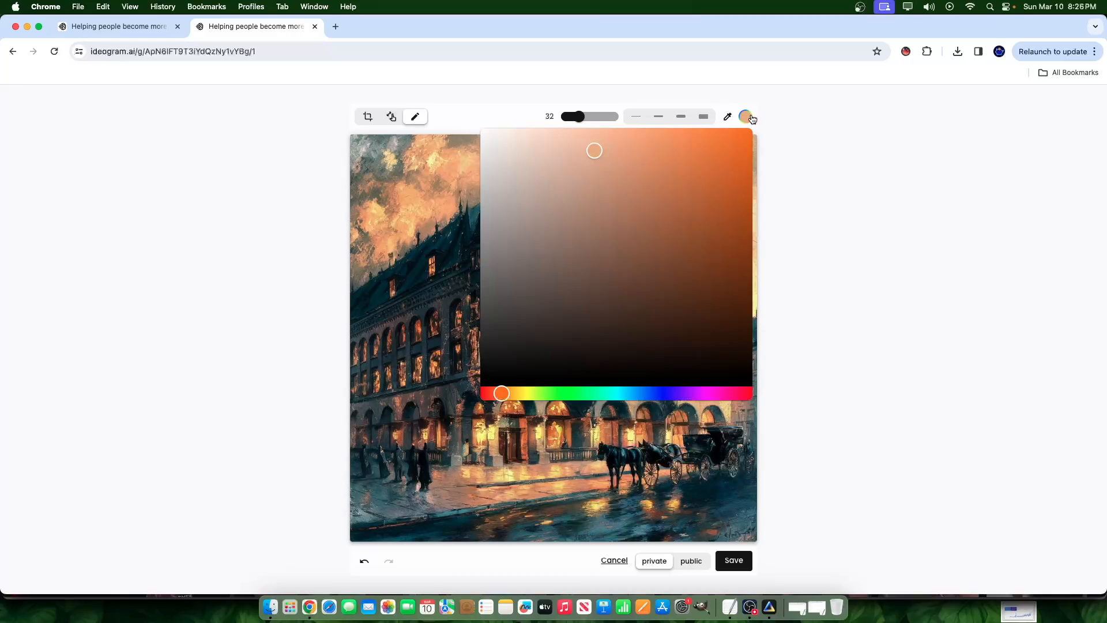
click(772, 275)
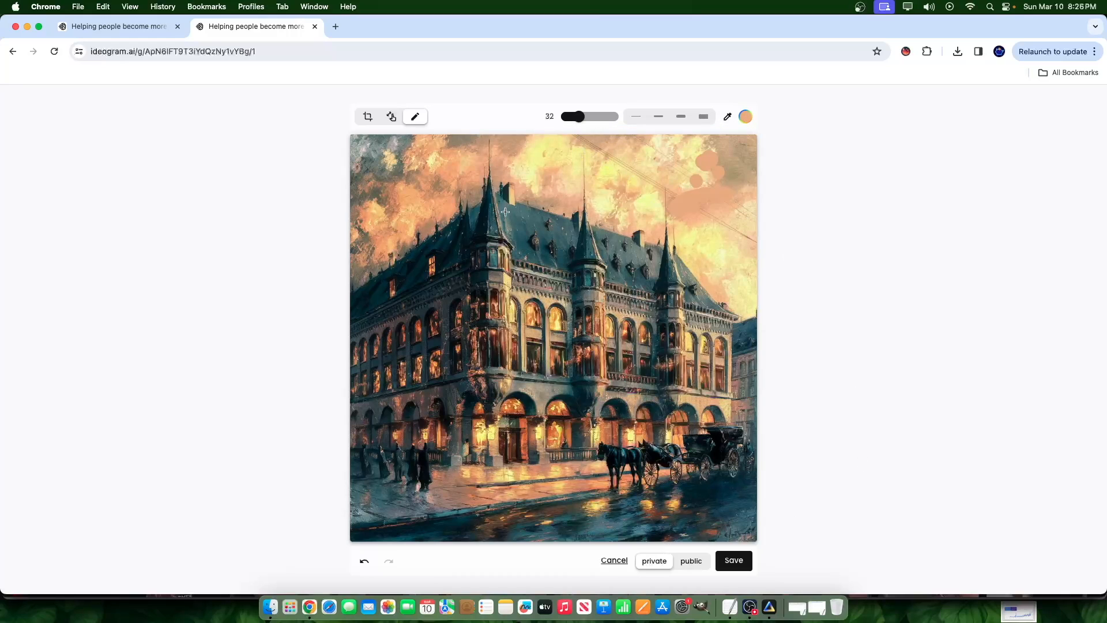
- Try the move tool on the canvas, and brush another sampled-orange patch into the sky above the middle spire
click(395, 118)
mouse_move(582, 204)
mouse_down()
mouse_move(585, 181)
mouse_move(591, 206)
mouse_up()
scroll(578, 282, up, 5)
scroll(514, 226, down, 5)
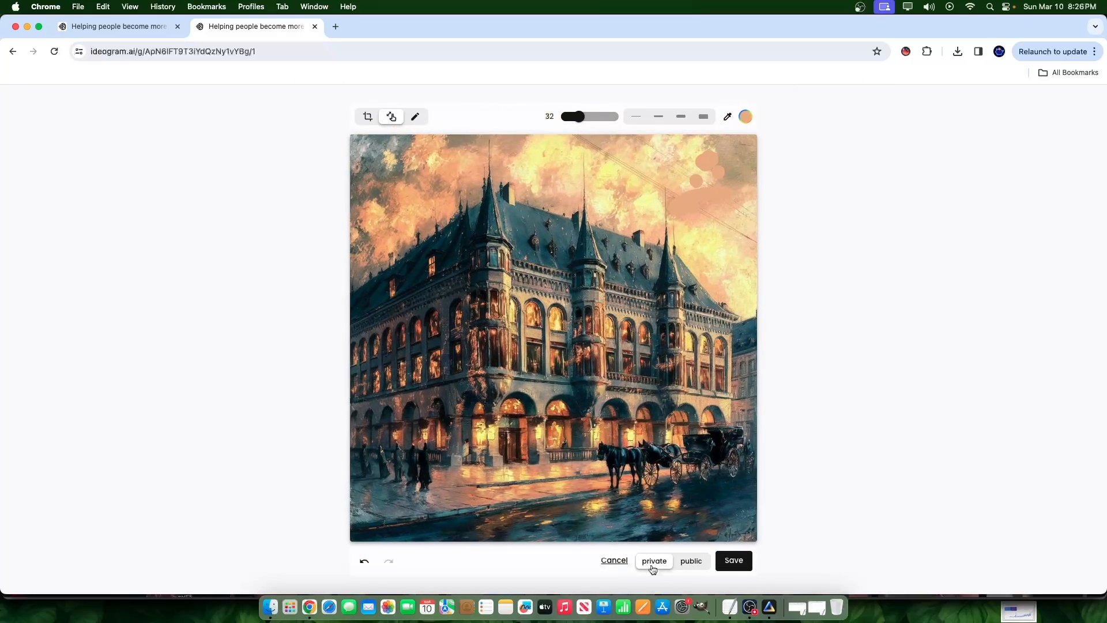
click(415, 117)
click(596, 166)
drag(596, 167, 579, 166)
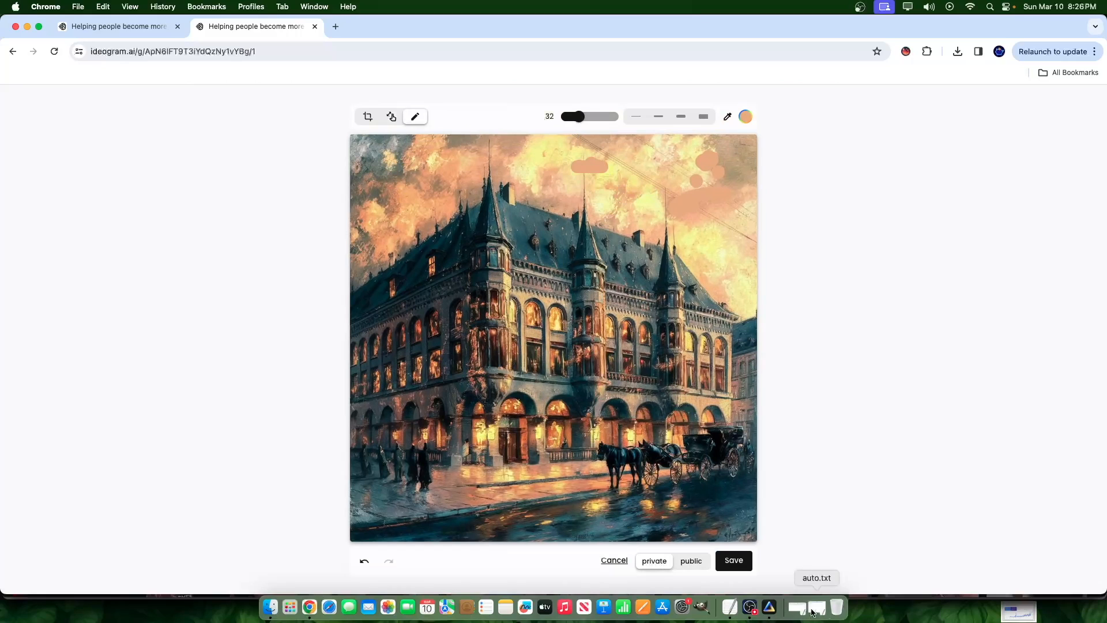
- In Luminar Neo, inspect the original star-holding astronaut image close up and return to the catalog
click(770, 606)
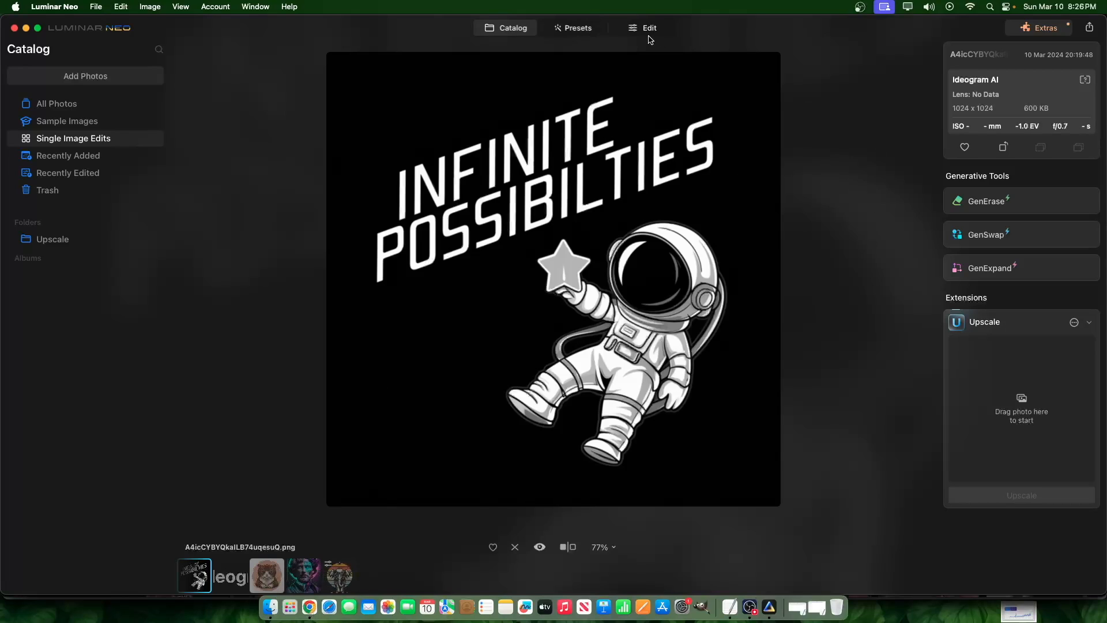
click(521, 33)
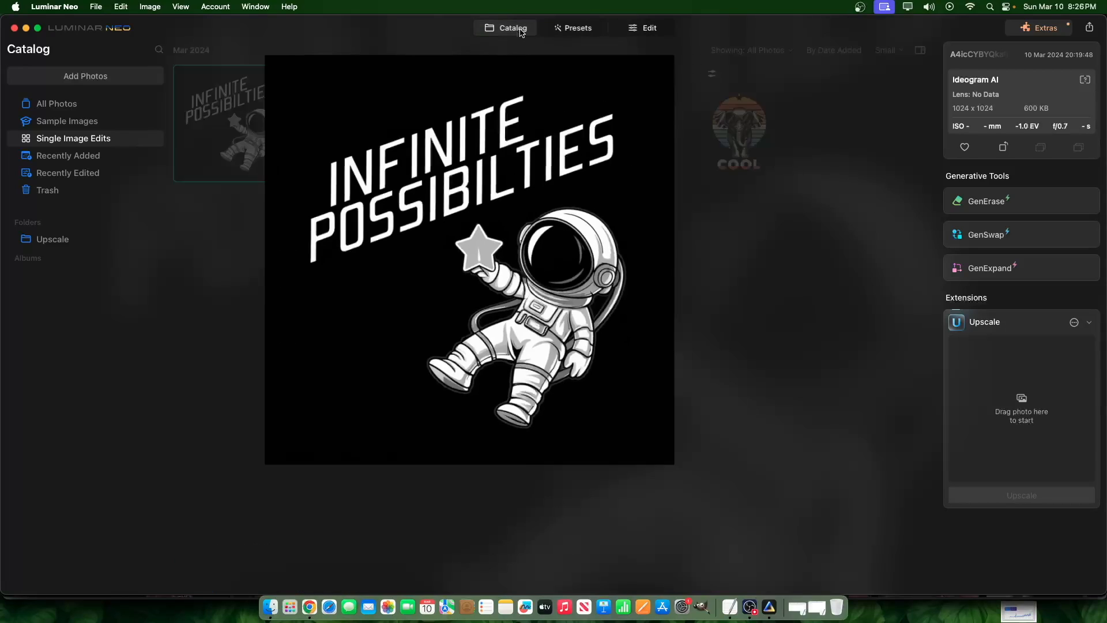
double_click(266, 154)
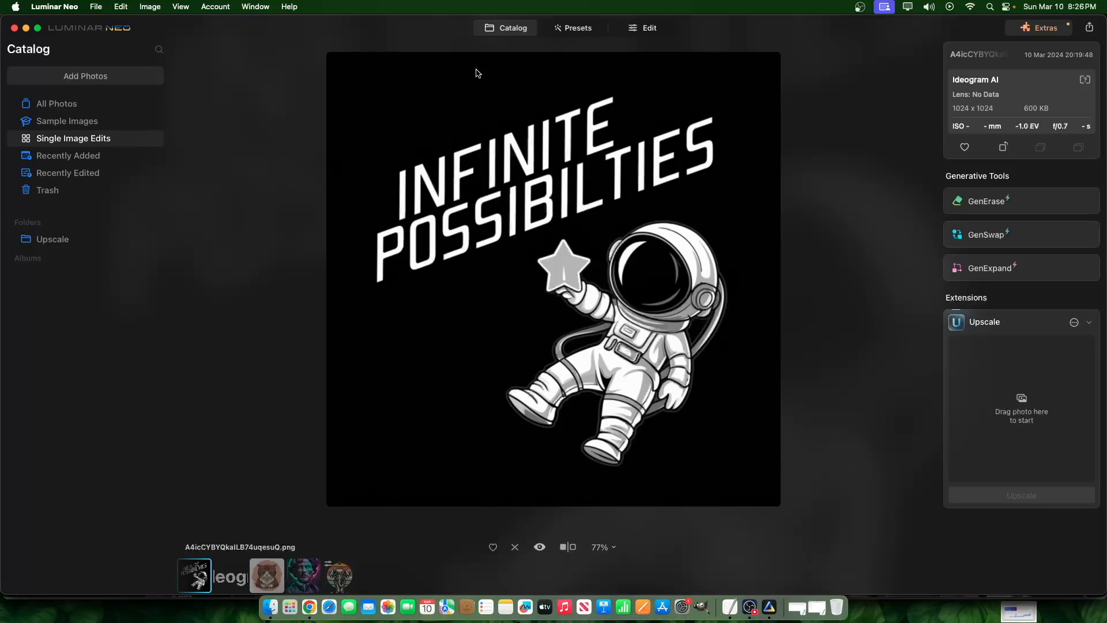
scroll(576, 206, up, 5)
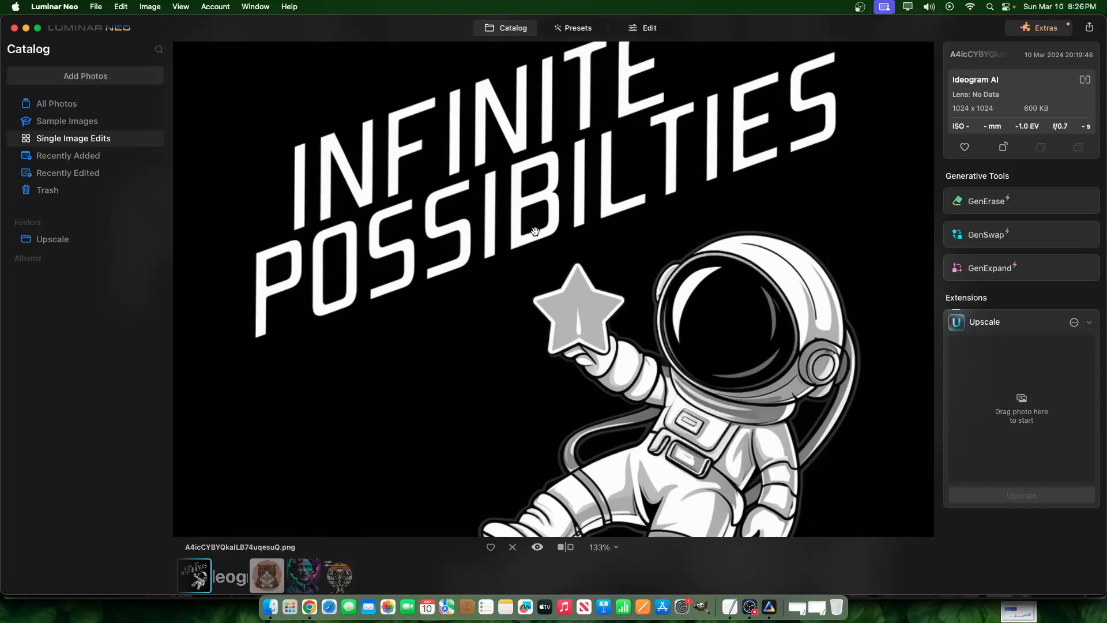
scroll(645, 270, down, 5)
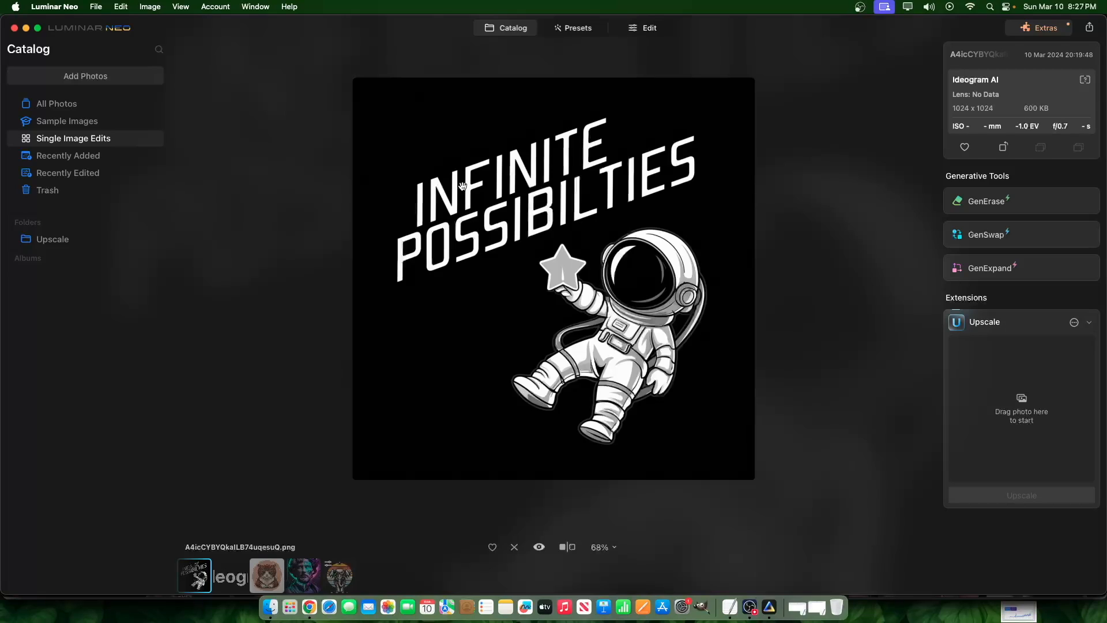
click(502, 30)
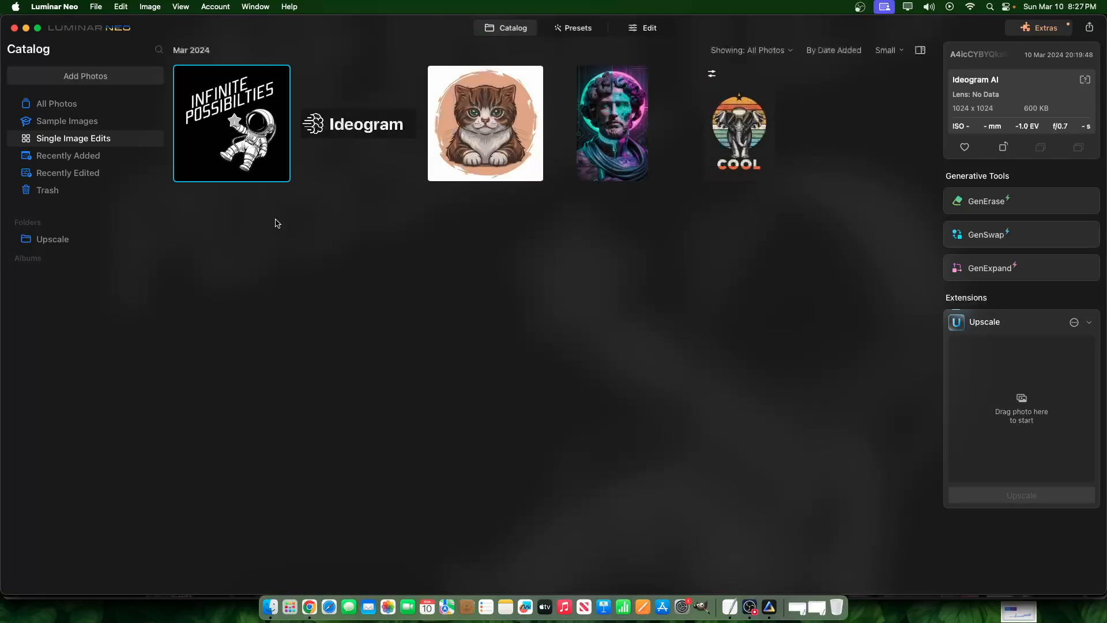
- Upscale the star-holding astronaut image 4x with the Upscale extension and open the upscaled copy
drag(237, 122, 1009, 416)
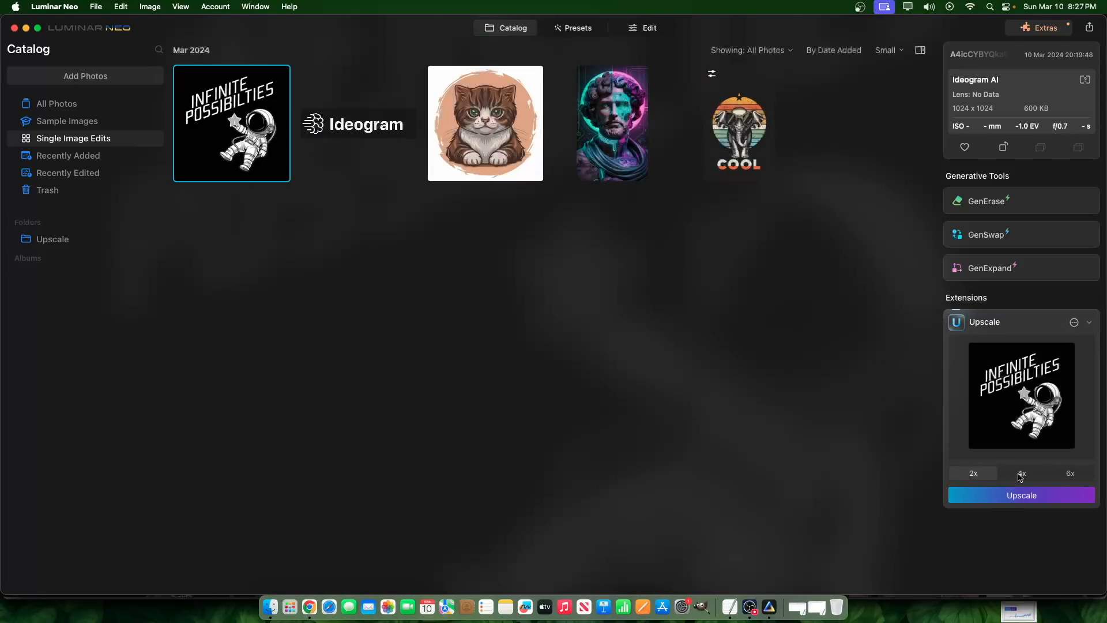
click(1038, 497)
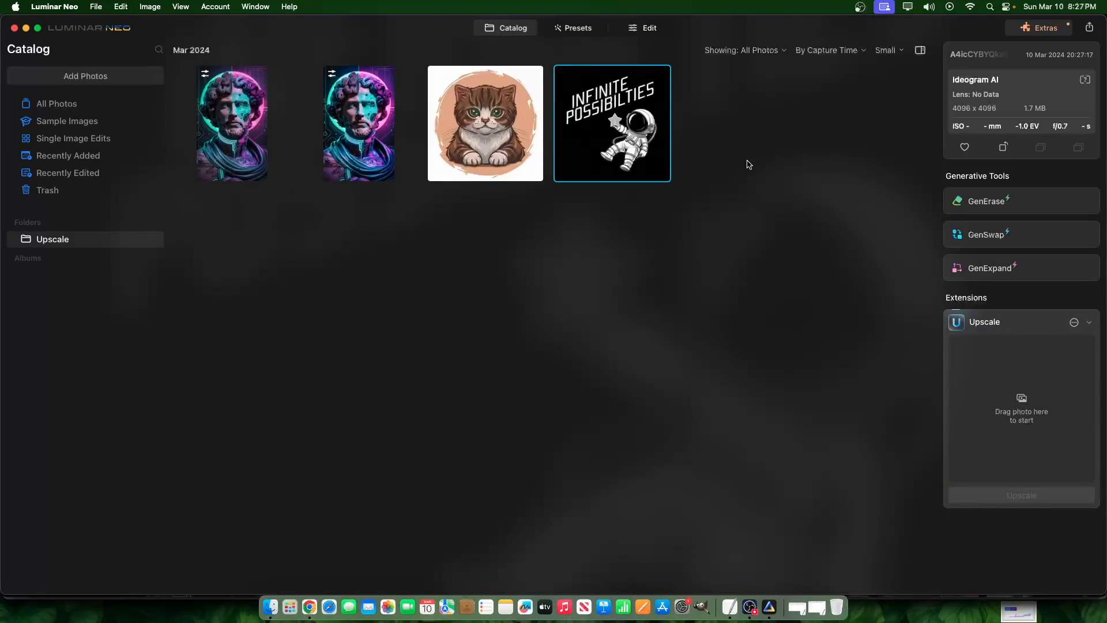
double_click(618, 110)
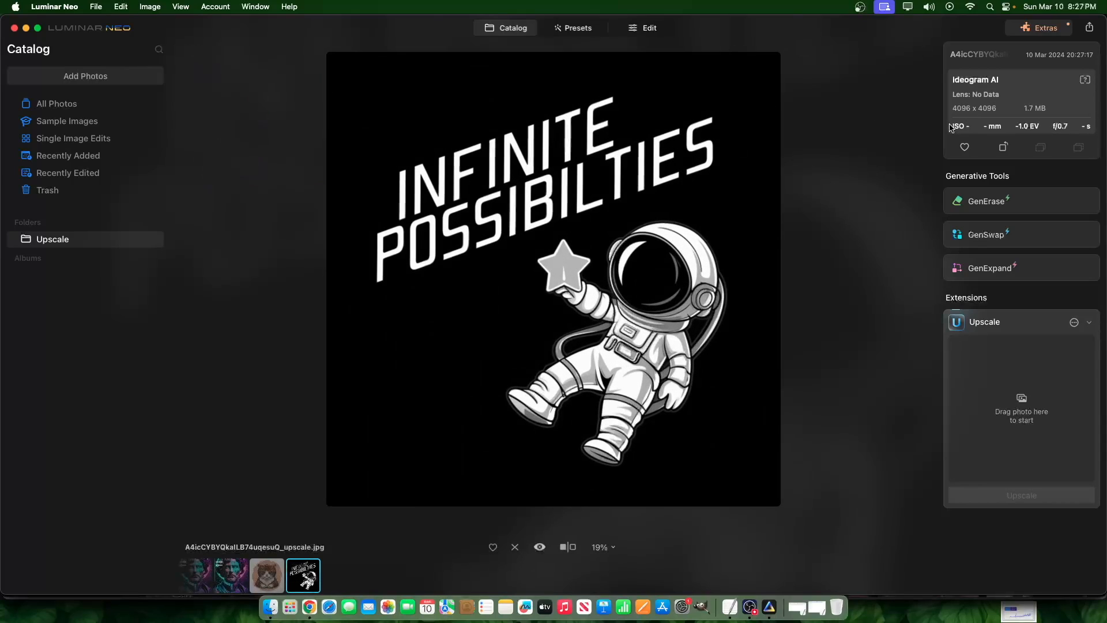
- Examine the upscaled astronaut image close up, around the star, the arm and the helmet
scroll(514, 323, up, 10)
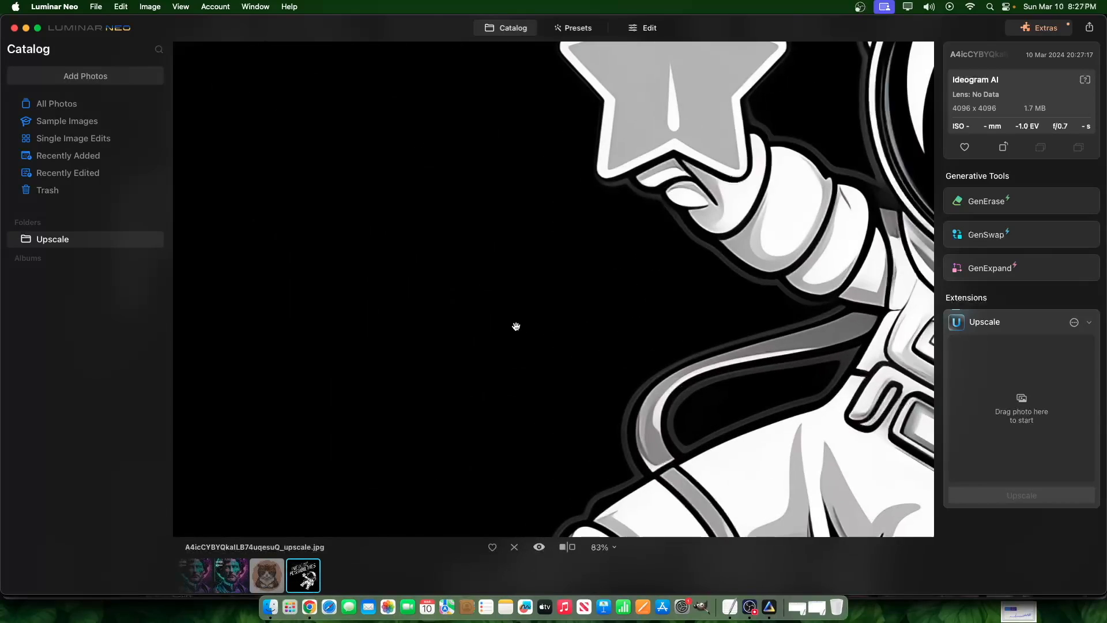
scroll(530, 294, down, 10)
scroll(680, 249, up, 3)
scroll(679, 249, up, 3)
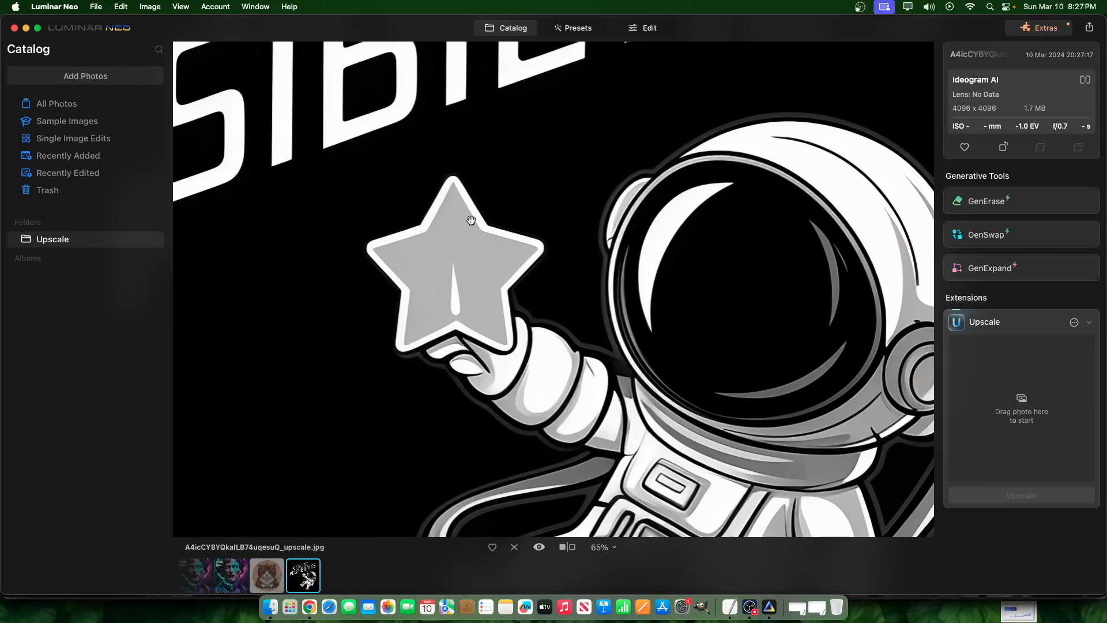
scroll(470, 220, down, 4)
- Remove the white highlight streak inside the star with the Erase tool at brush size 10
click(646, 28)
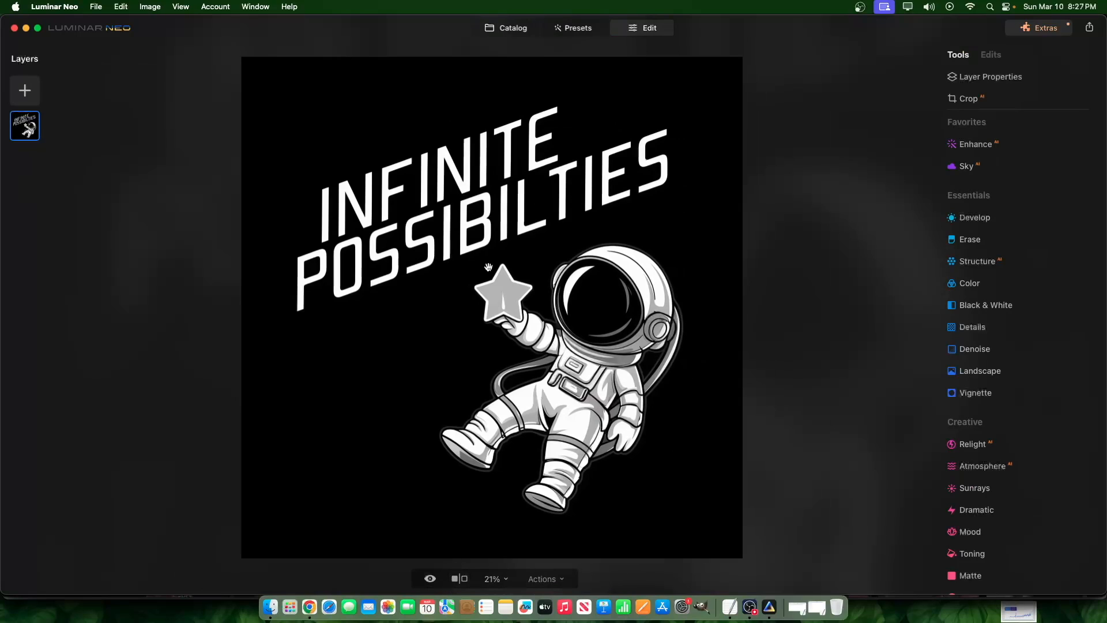
click(967, 238)
scroll(440, 306, up, 5)
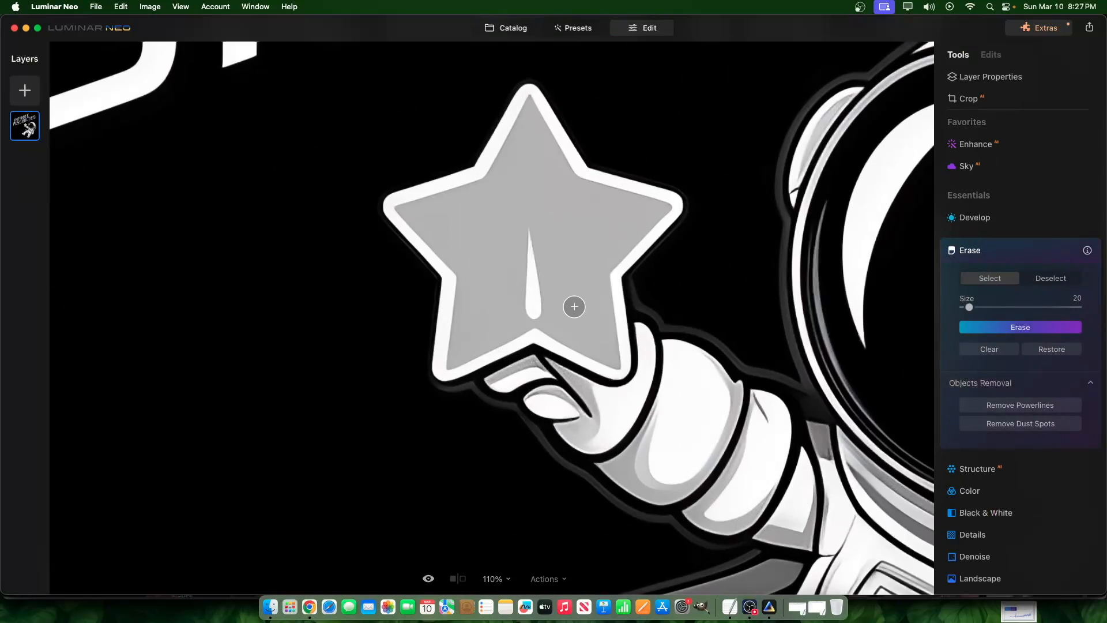
scroll(575, 306, up, 3)
mouse_move(506, 316)
mouse_down()
mouse_move(502, 208)
mouse_move(500, 313)
mouse_move(511, 310)
mouse_move(503, 252)
mouse_move(499, 314)
mouse_up()
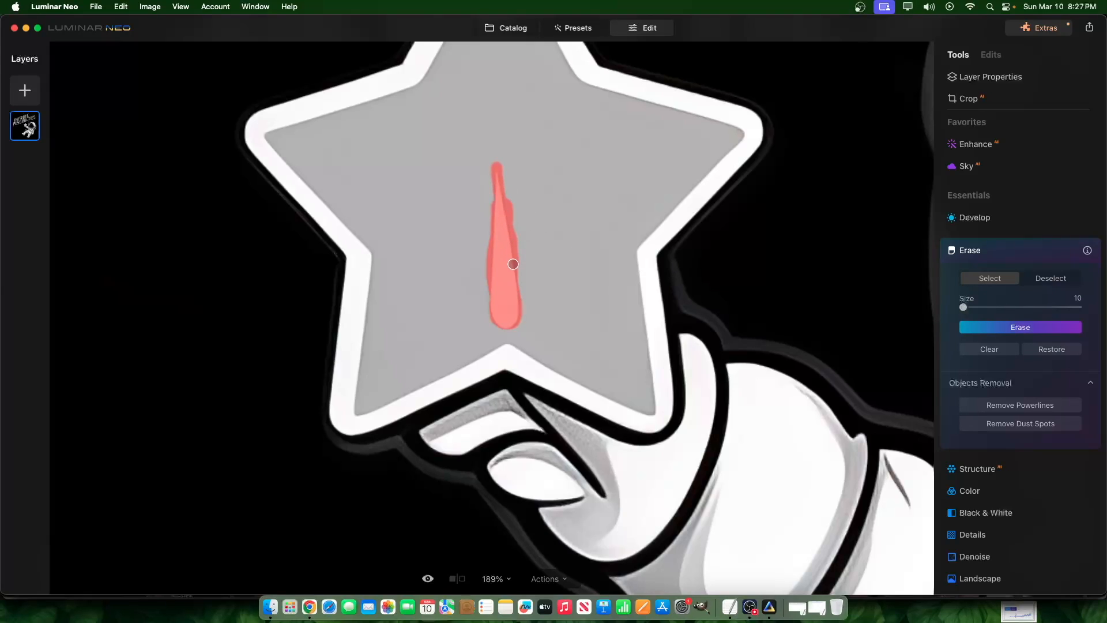
click(1020, 327)
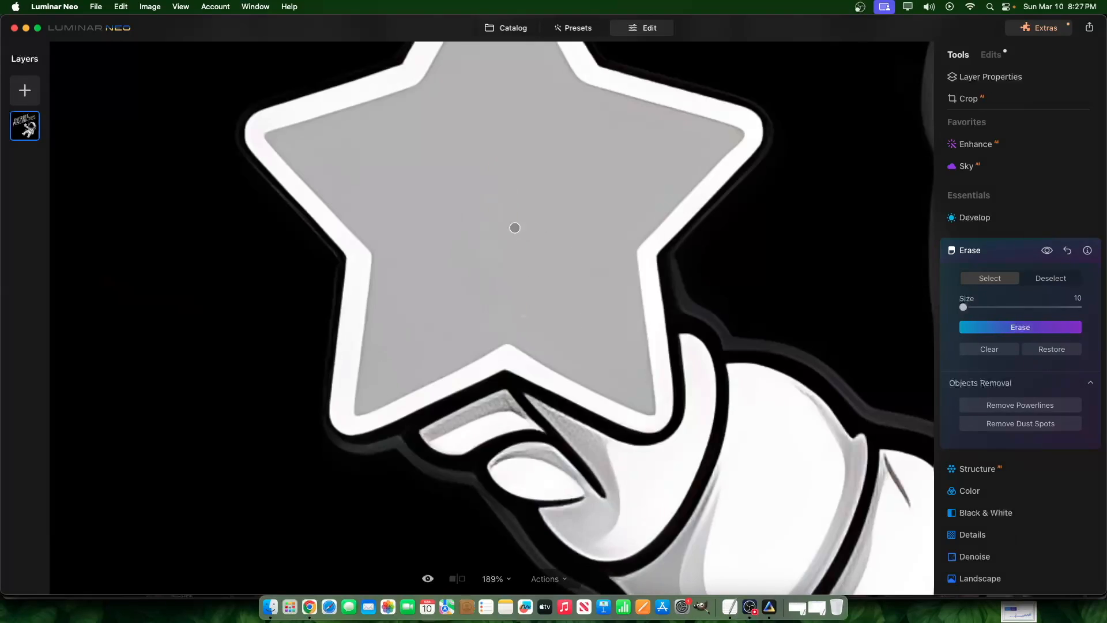
scroll(471, 279, down, 3)
scroll(472, 279, down, 5)
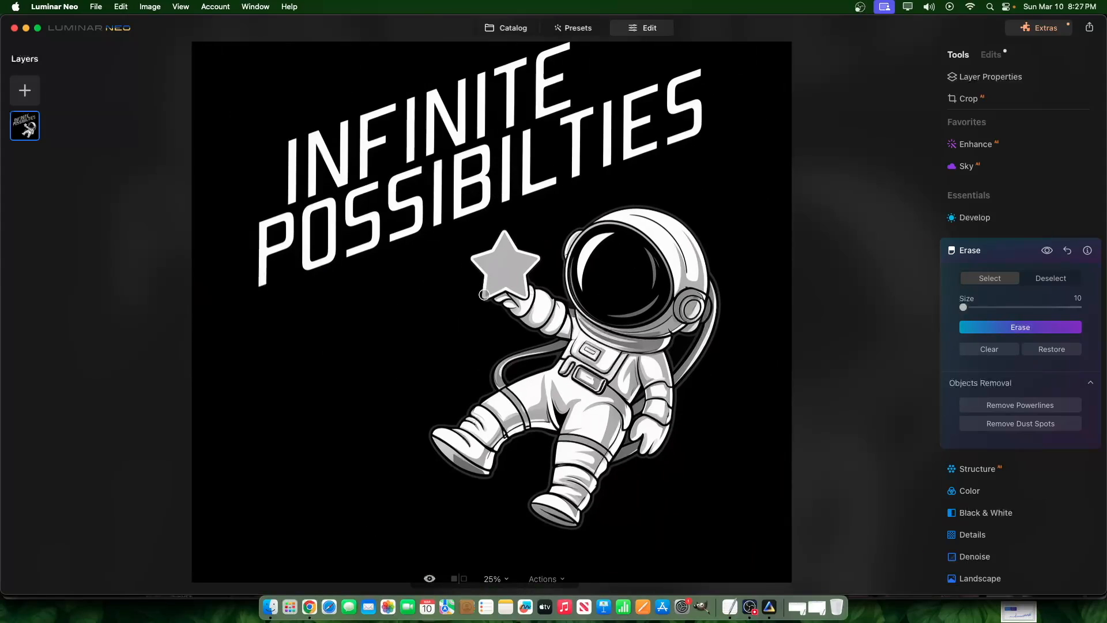
scroll(529, 241, down, 1)
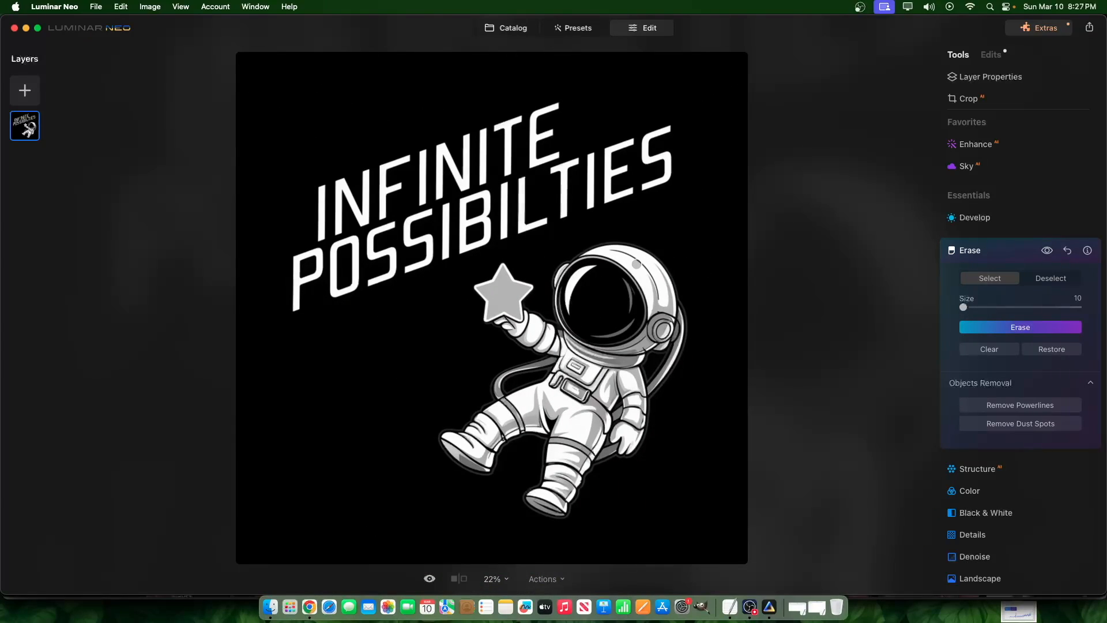
- Export the edited image to the Desktop as a JPEG named "yjrnrnrnyrhnrn" at its original size
click(1095, 26)
click(1070, 56)
text(yjrnrnrnyrhnrn)
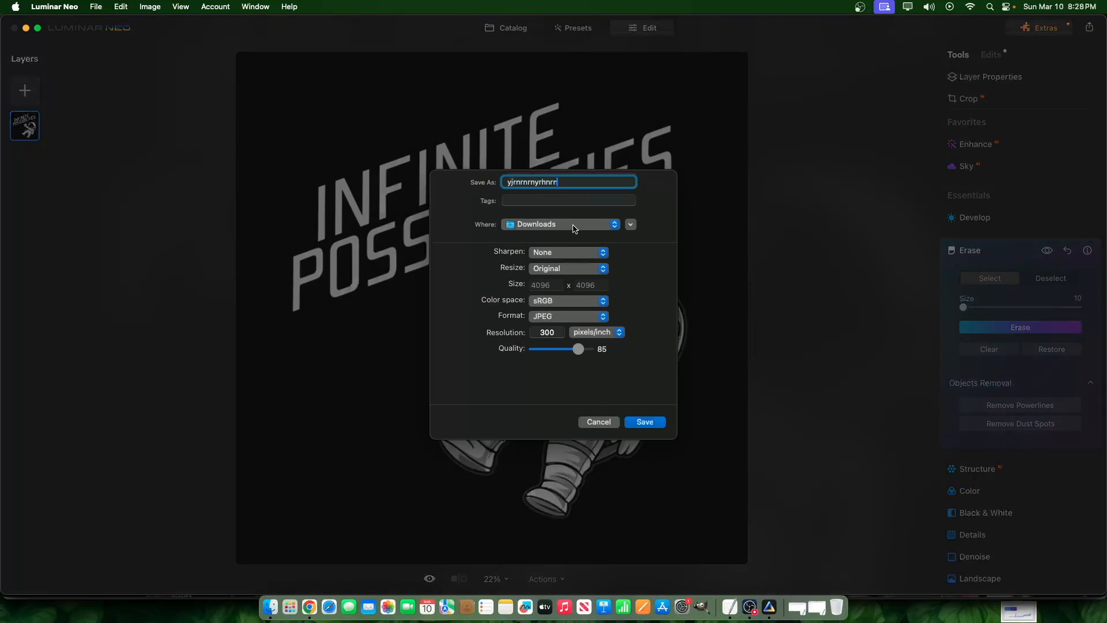
click(574, 224)
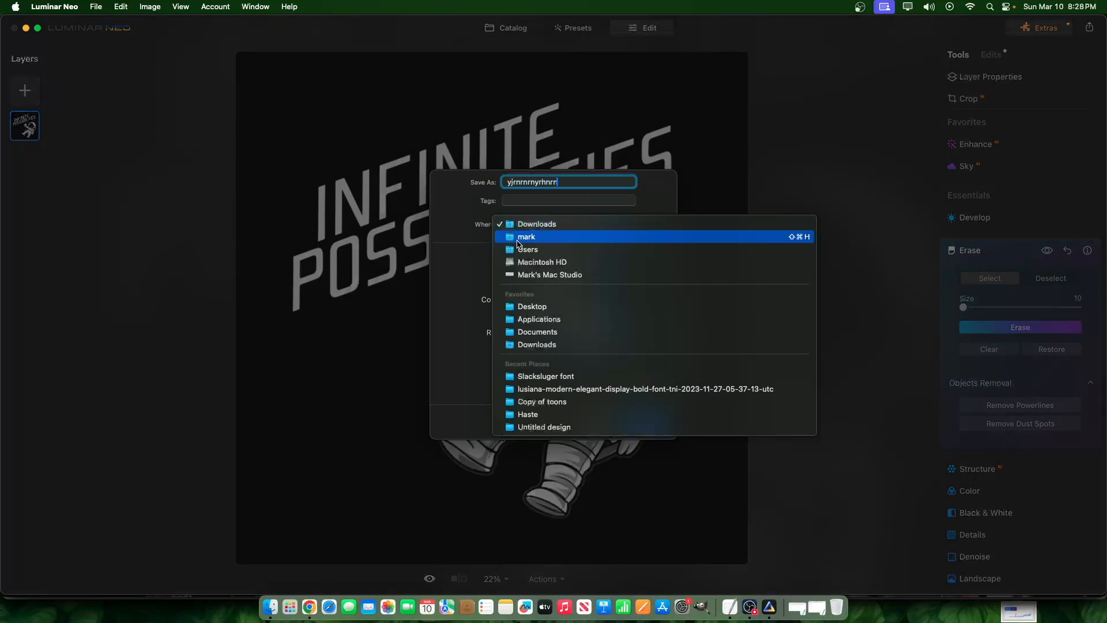
click(554, 306)
click(644, 425)
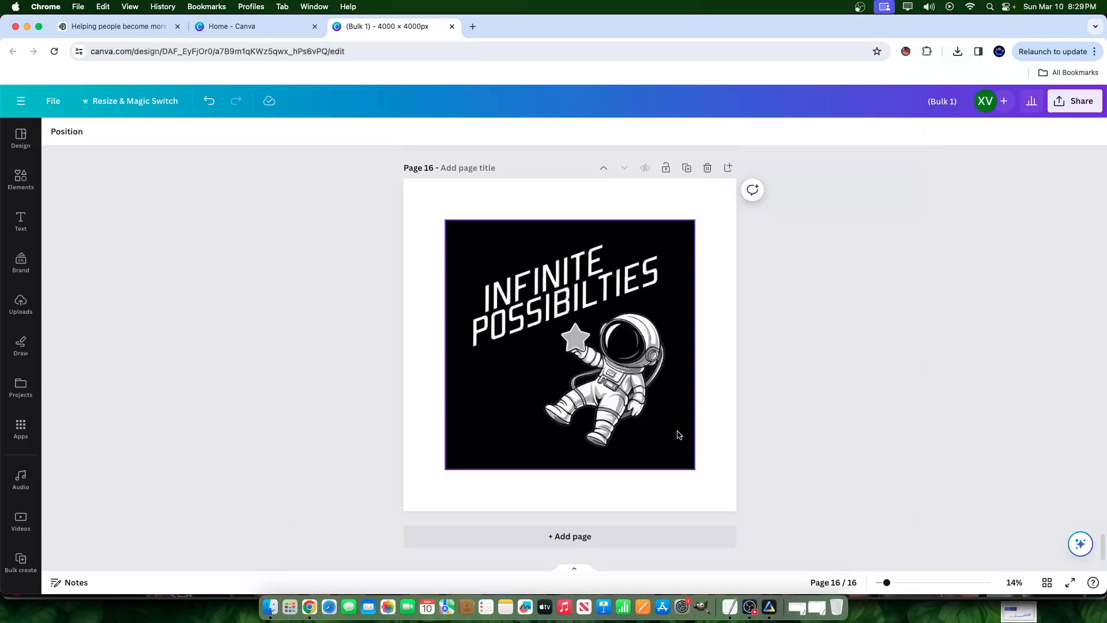
- In Canva, enlarge the astronaut image so that it fills the whole of page 16
click(485, 277)
mouse_move(564, 295)
mouse_down()
mouse_move(465, 296)
mouse_move(555, 289)
mouse_up()
drag(434, 469, 396, 511)
drag(534, 412, 563, 393)
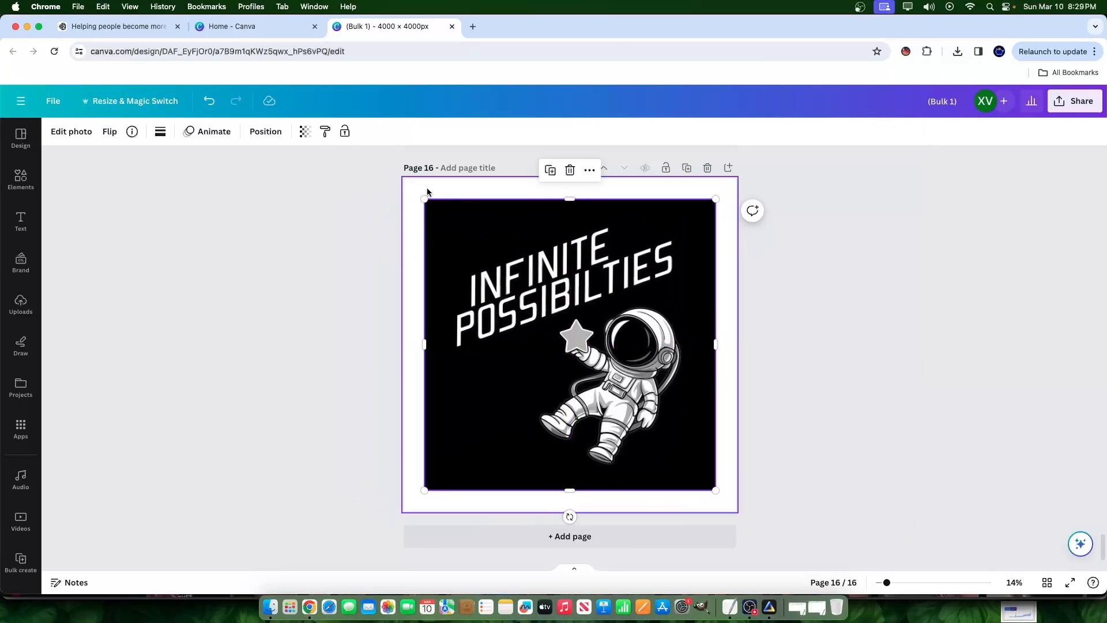
drag(424, 198, 404, 179)
drag(714, 490, 736, 511)
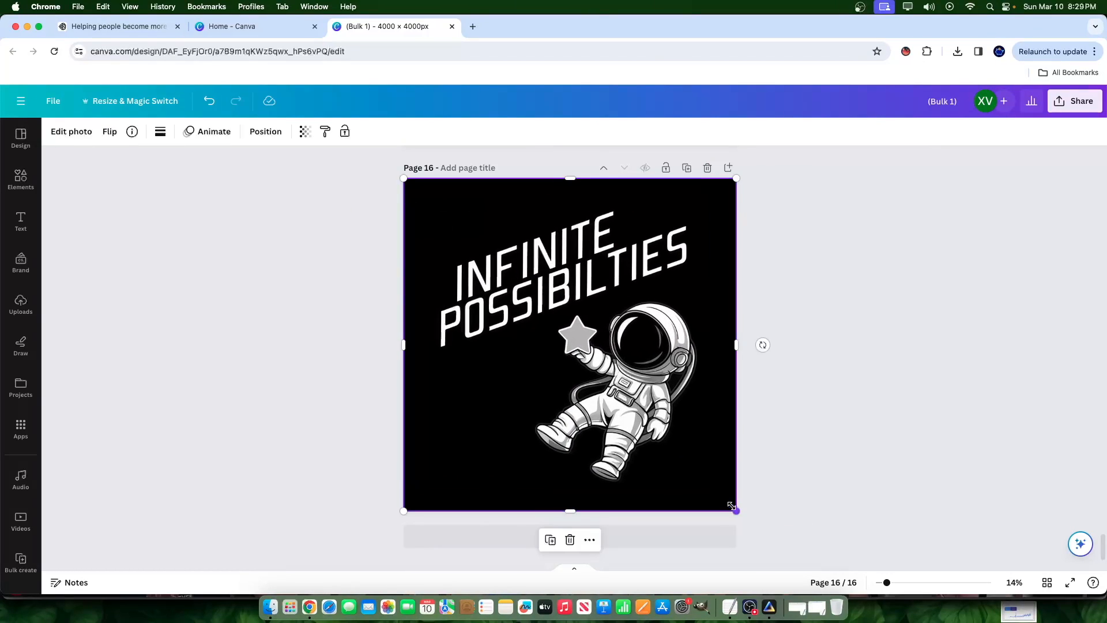
- Remove the photo's background and paint the astronaut's black visor back in with the Restore brush at size 20
click(72, 131)
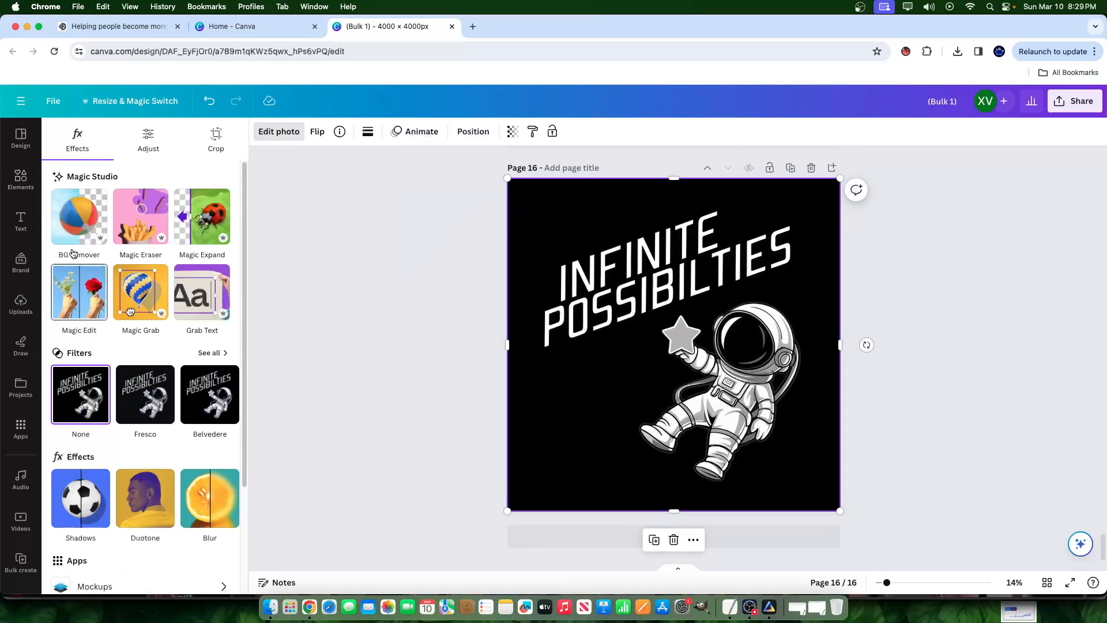
click(73, 218)
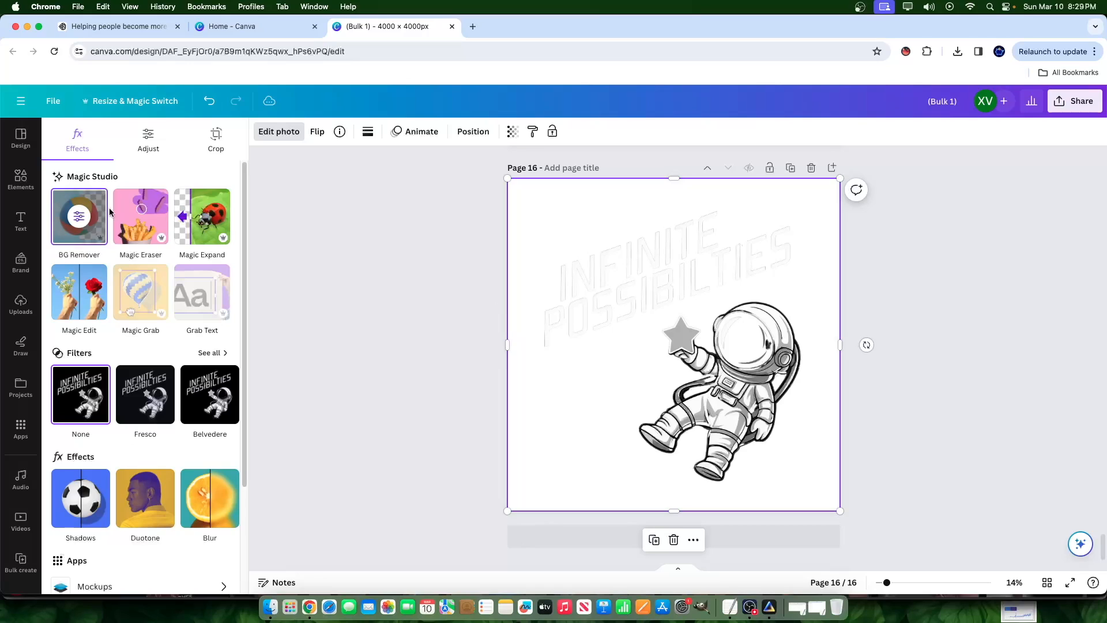
click(68, 213)
click(145, 202)
mouse_move(773, 349)
mouse_down()
mouse_move(766, 373)
mouse_move(791, 355)
mouse_move(764, 330)
mouse_move(760, 363)
mouse_up()
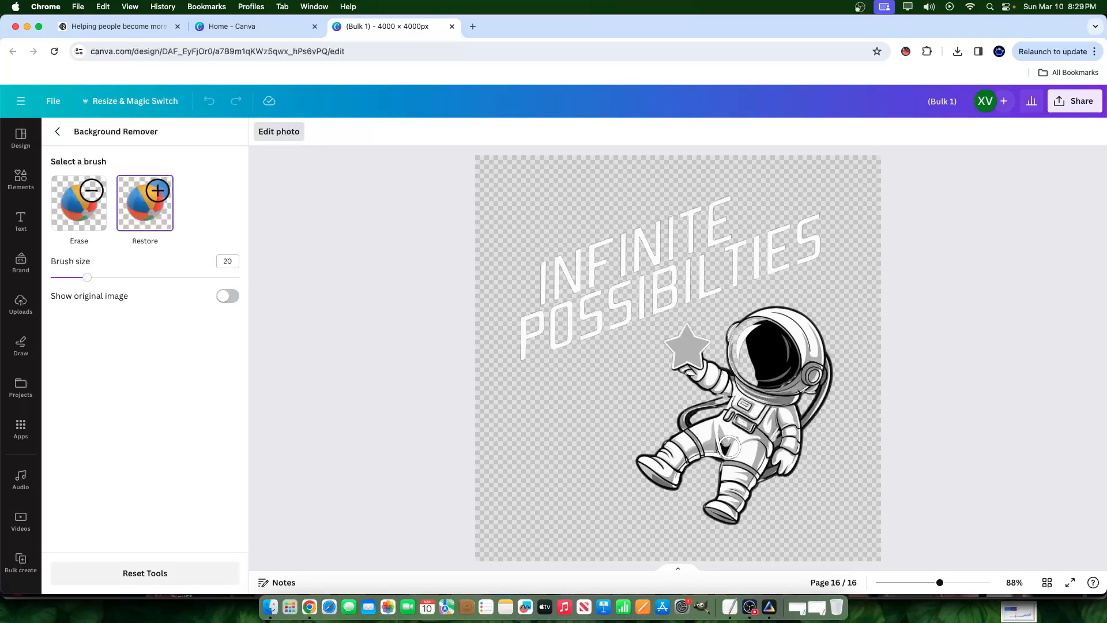
mouse_move(778, 365)
mouse_down()
mouse_move(752, 380)
mouse_move(745, 364)
mouse_move(757, 330)
mouse_up()
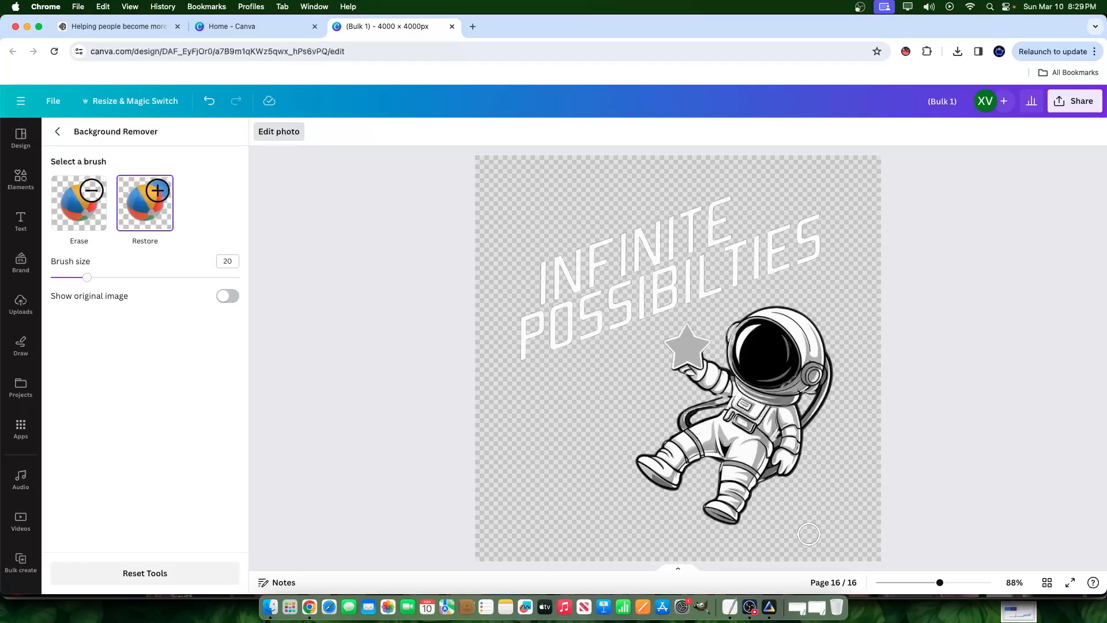
- Restore the missing parts of the hose beside the astronaut's raised arm with the Restore brush at size 3
drag(947, 583, 984, 583)
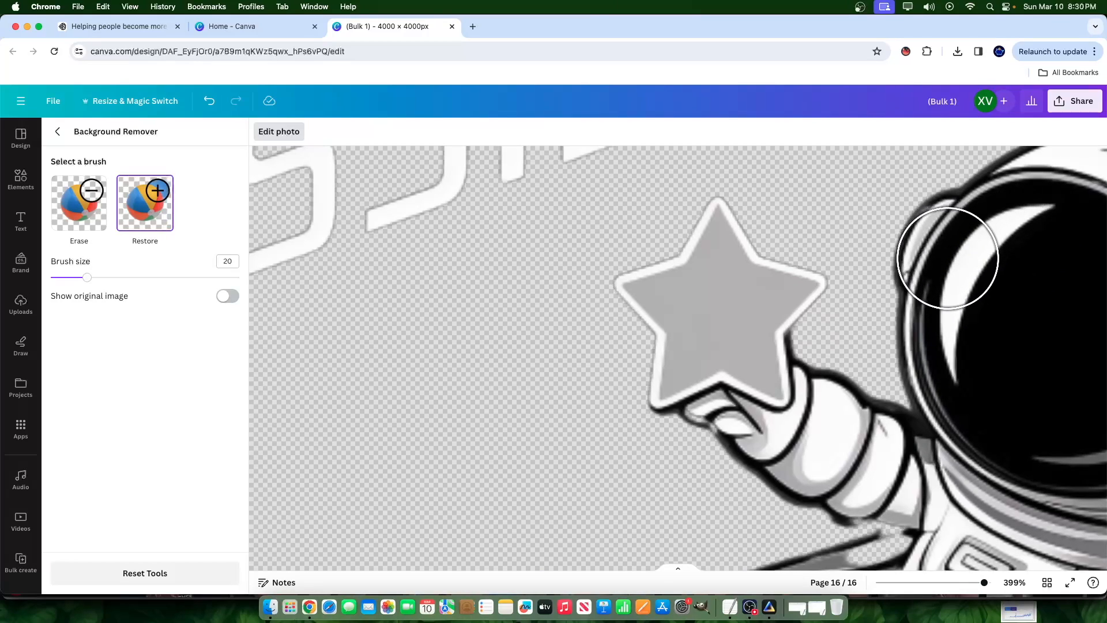
scroll(986, 496, down, 10)
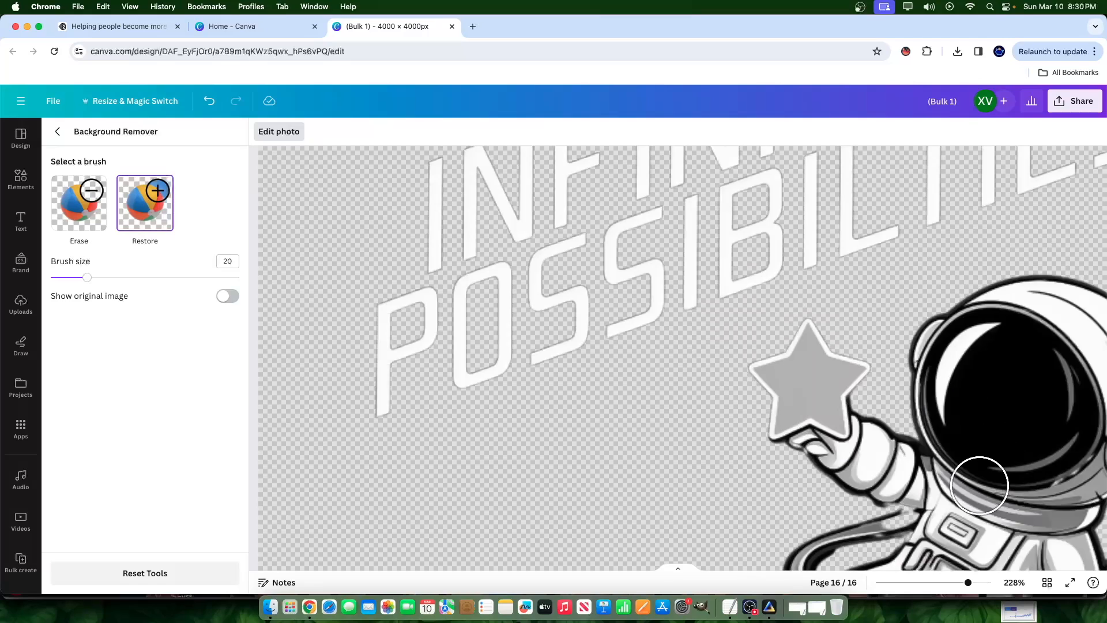
scroll(747, 500, up, 10)
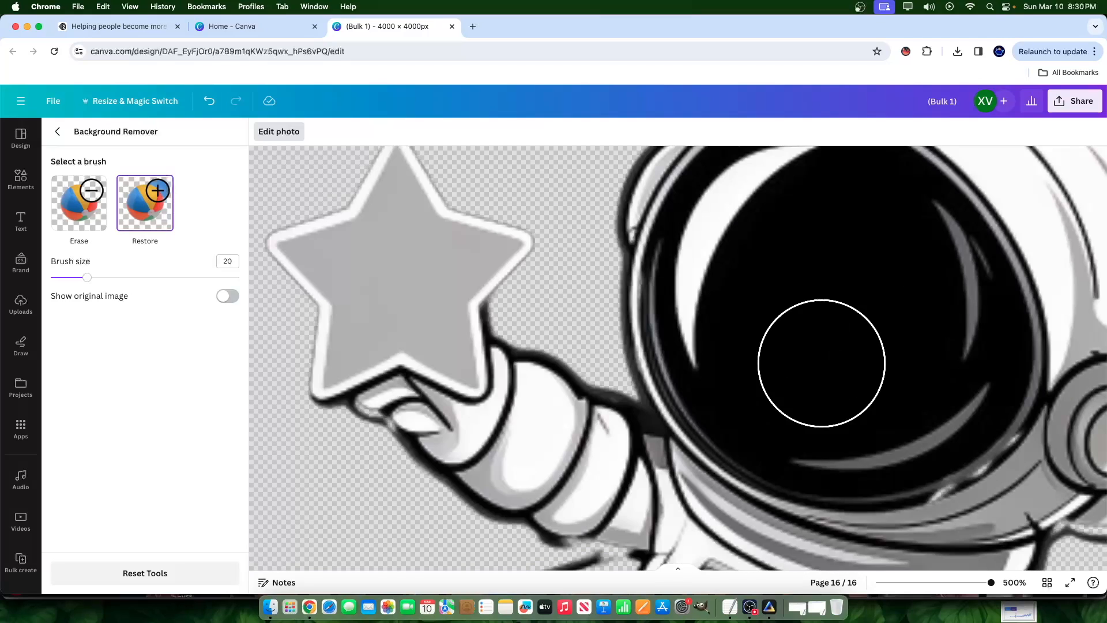
scroll(924, 361, down, 10)
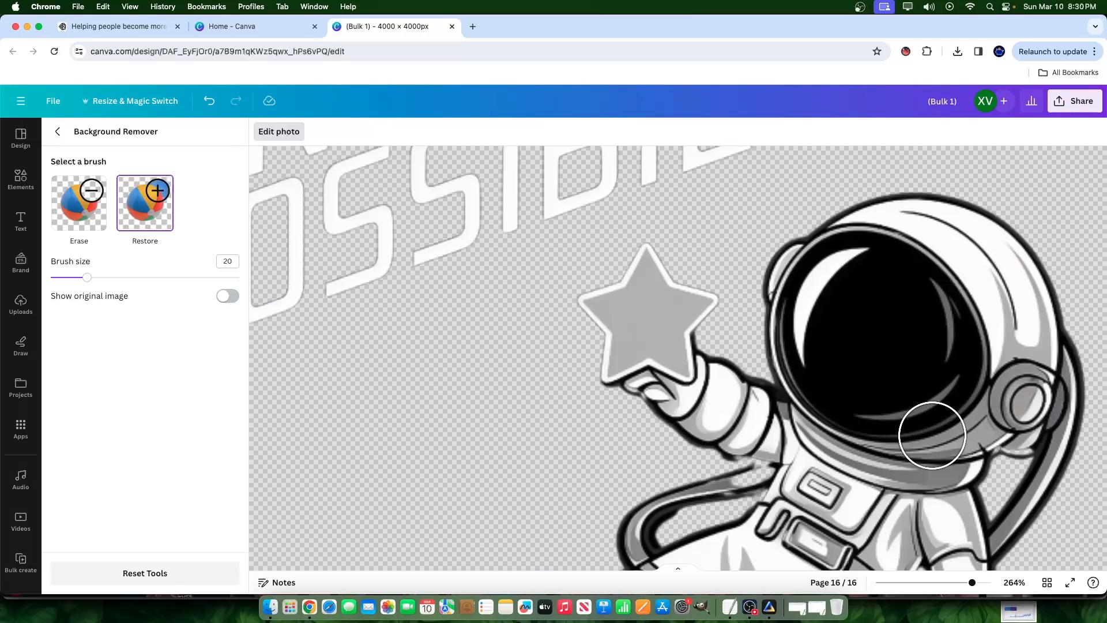
scroll(926, 425, up, 10)
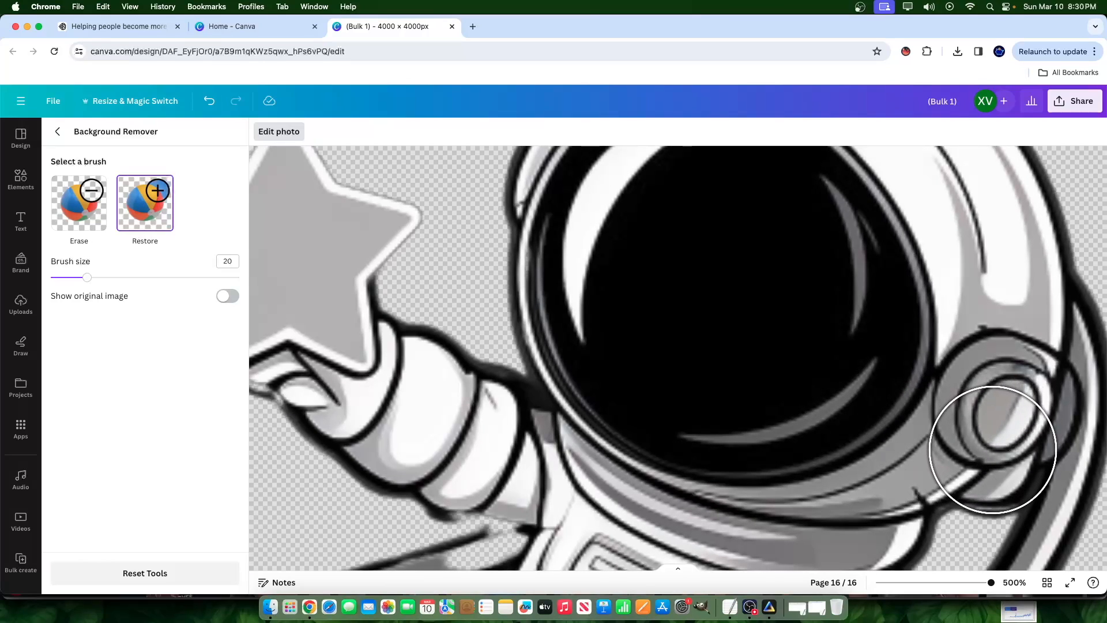
scroll(988, 445, down, 10)
scroll(842, 380, down, 5)
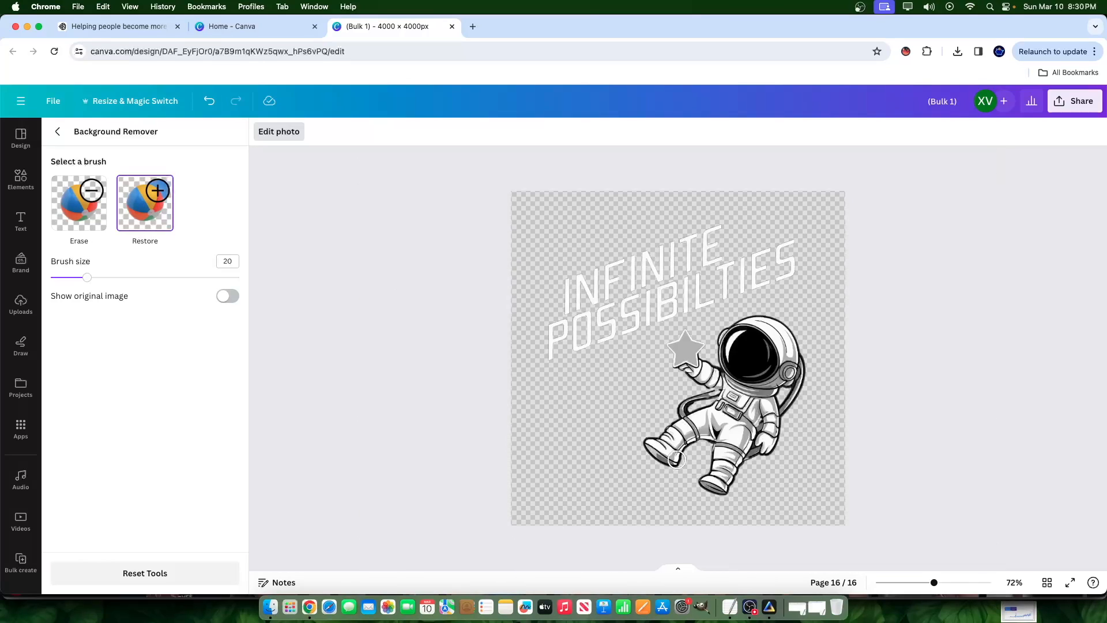
scroll(894, 361, up, 10)
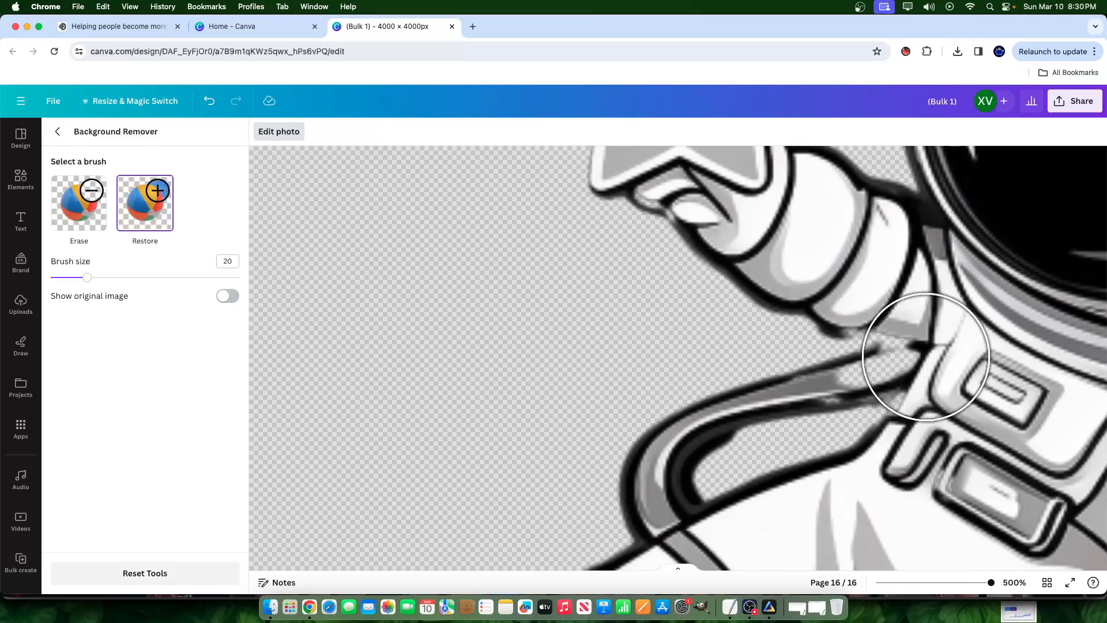
drag(88, 277, 55, 277)
mouse_move(842, 390)
mouse_down()
mouse_move(819, 386)
mouse_move(930, 363)
mouse_move(845, 396)
mouse_move(809, 397)
mouse_move(821, 386)
mouse_move(800, 386)
mouse_move(665, 425)
mouse_up()
scroll(823, 394, down, 4)
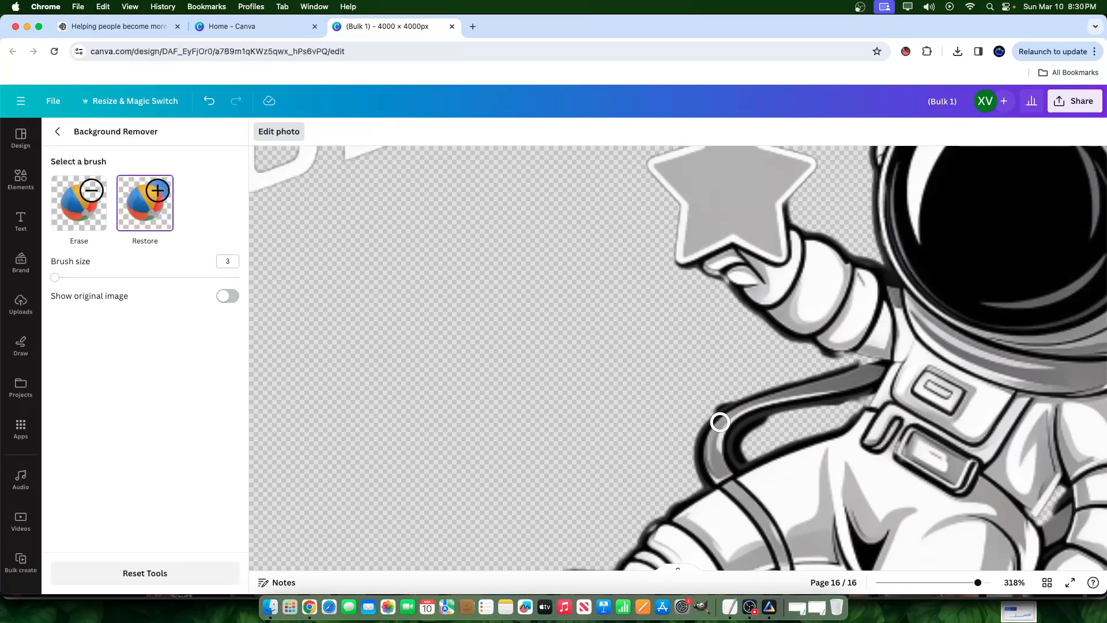
scroll(718, 453, down, 6)
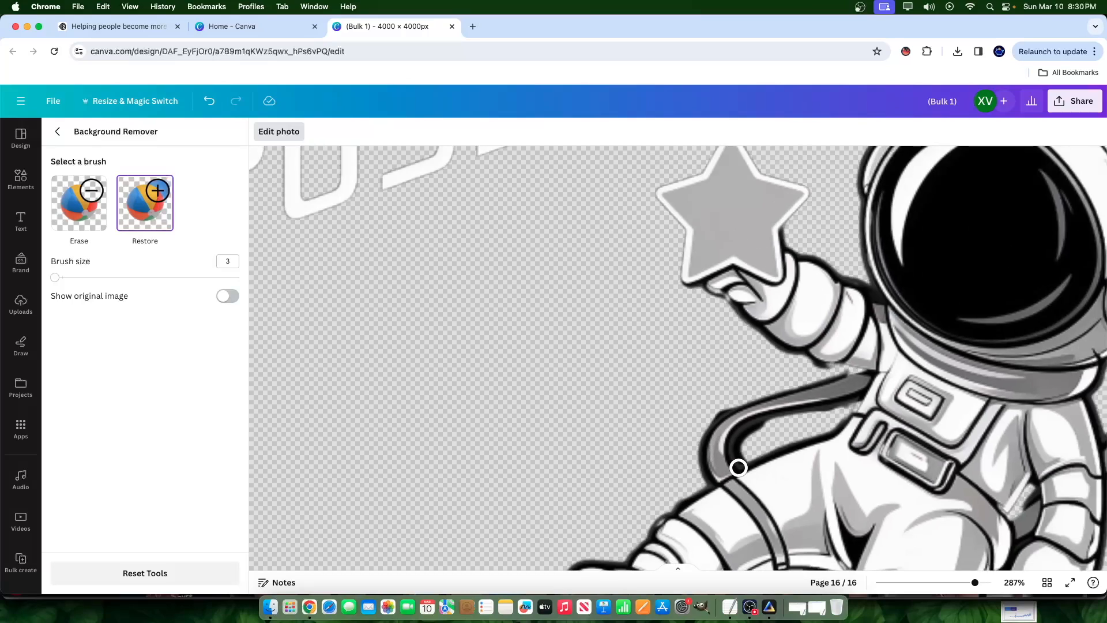
scroll(761, 345, up, 2)
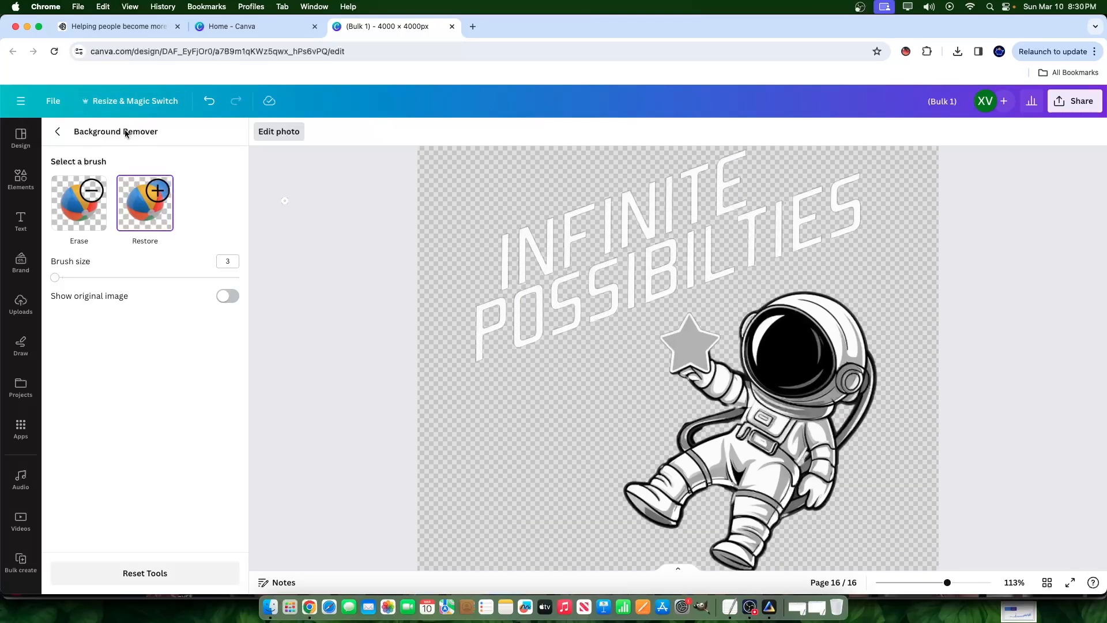
click(57, 131)
- Add a black Outline shadow with a size of about 16 to the cutout and reposition it on the page
mouse_move(705, 372)
mouse_down()
mouse_move(628, 351)
mouse_move(704, 351)
mouse_move(705, 370)
mouse_move(722, 369)
mouse_up()
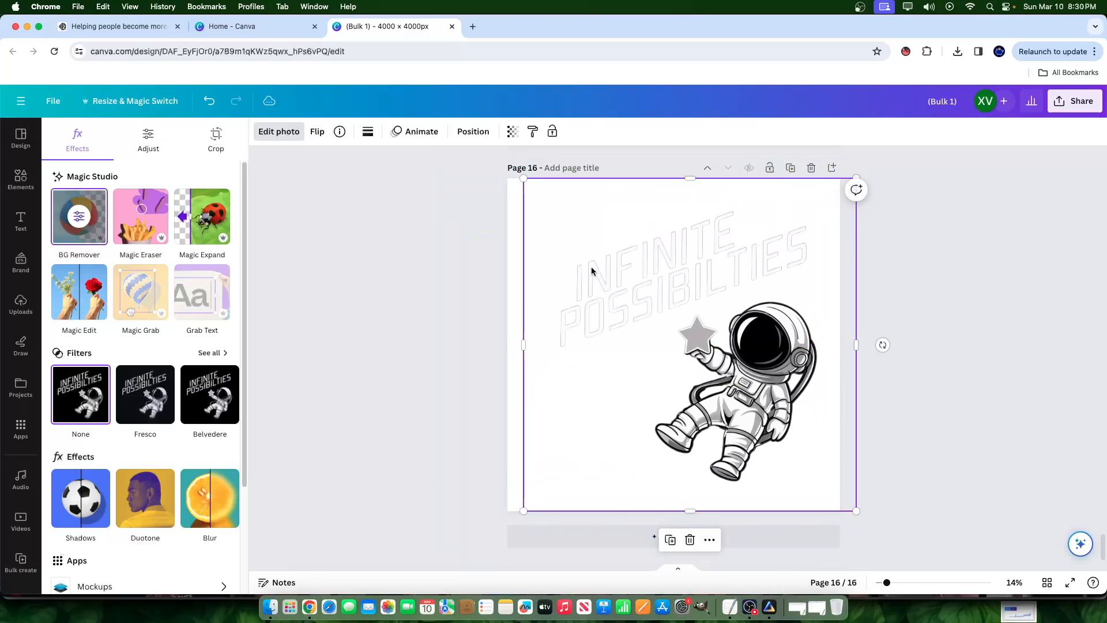
click(86, 500)
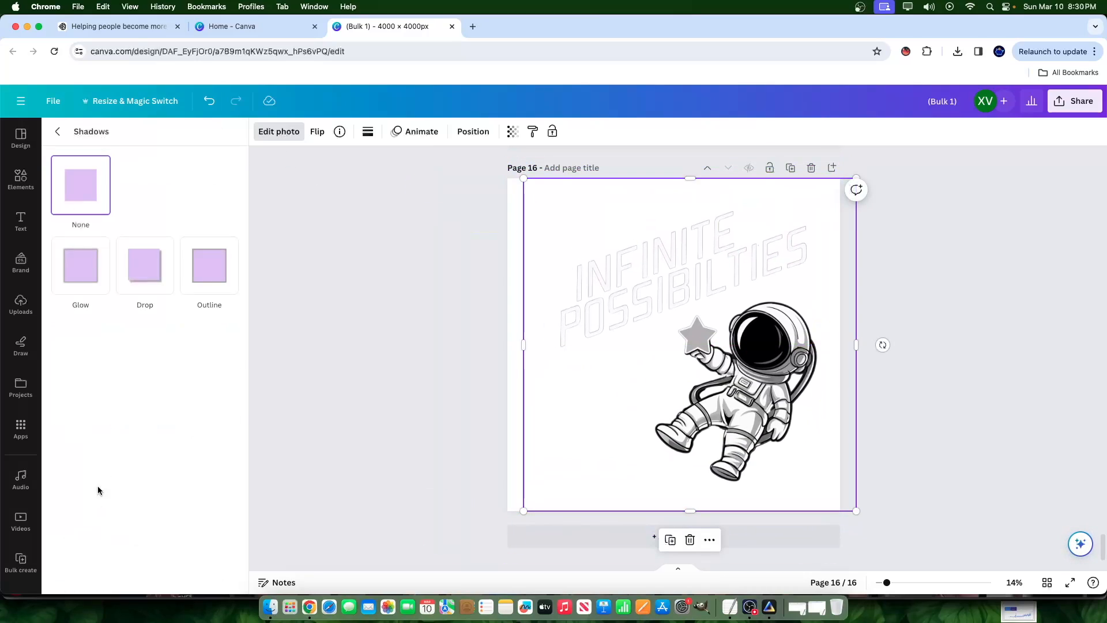
click(203, 281)
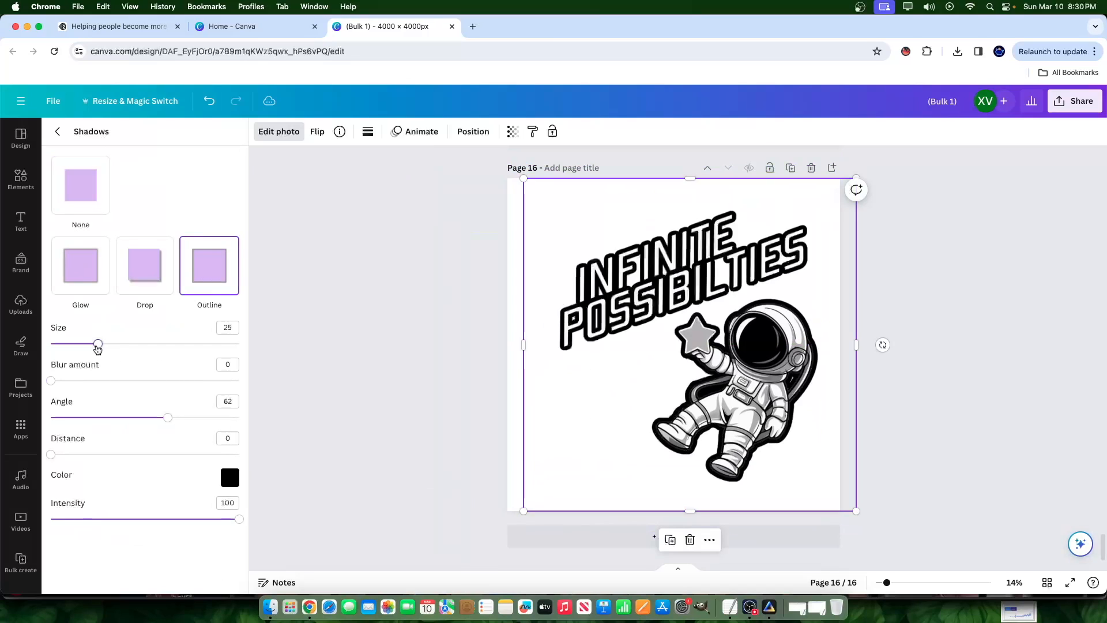
drag(97, 348, 81, 354)
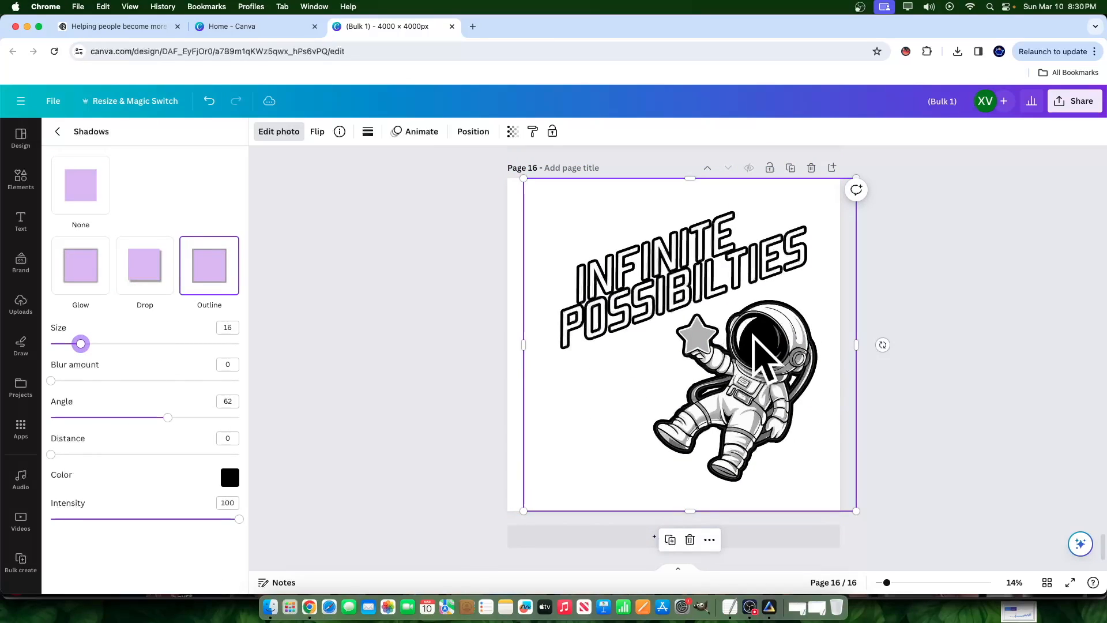
mouse_move(84, 349)
mouse_down()
mouse_move(94, 352)
mouse_move(85, 354)
mouse_up()
drag(607, 499, 642, 465)
click(509, 363)
drag(543, 304, 513, 290)
- Add a four-pointed sparkle graphic found with "stars" above the end of POSSIBILTIES and recolour it off-white from the photo colours
click(21, 178)
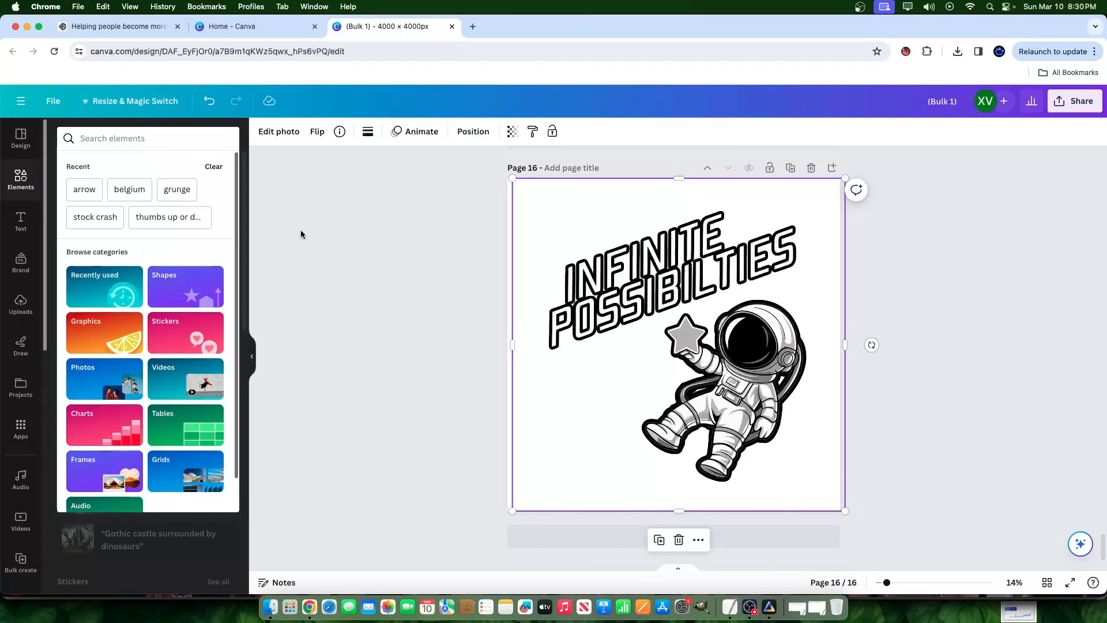
text(stars)
key(Return)
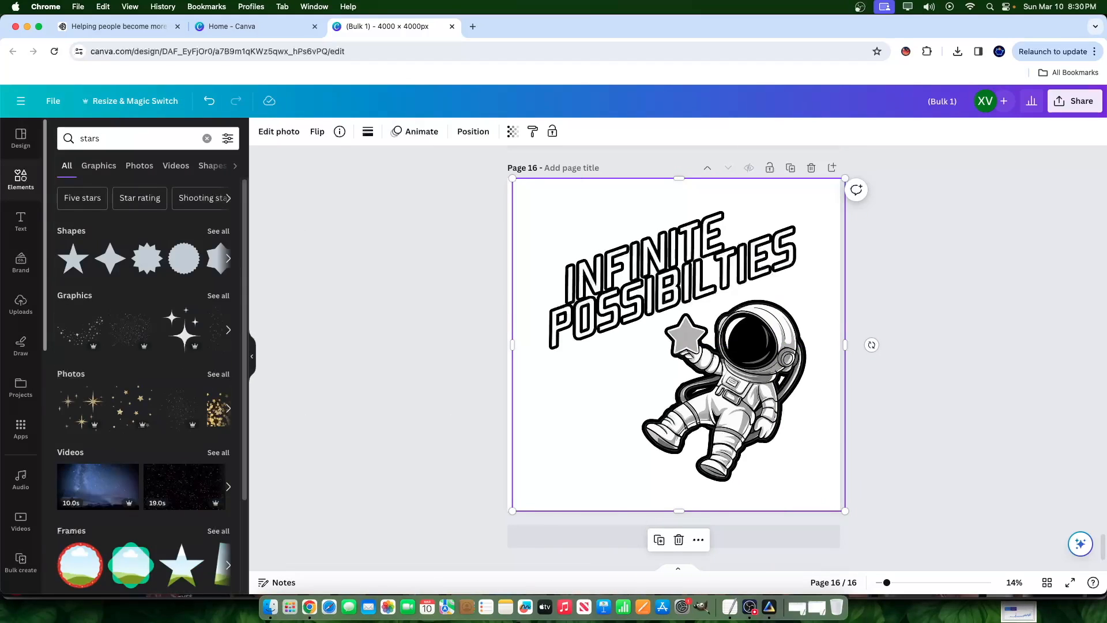
click(186, 330)
drag(727, 284, 749, 216)
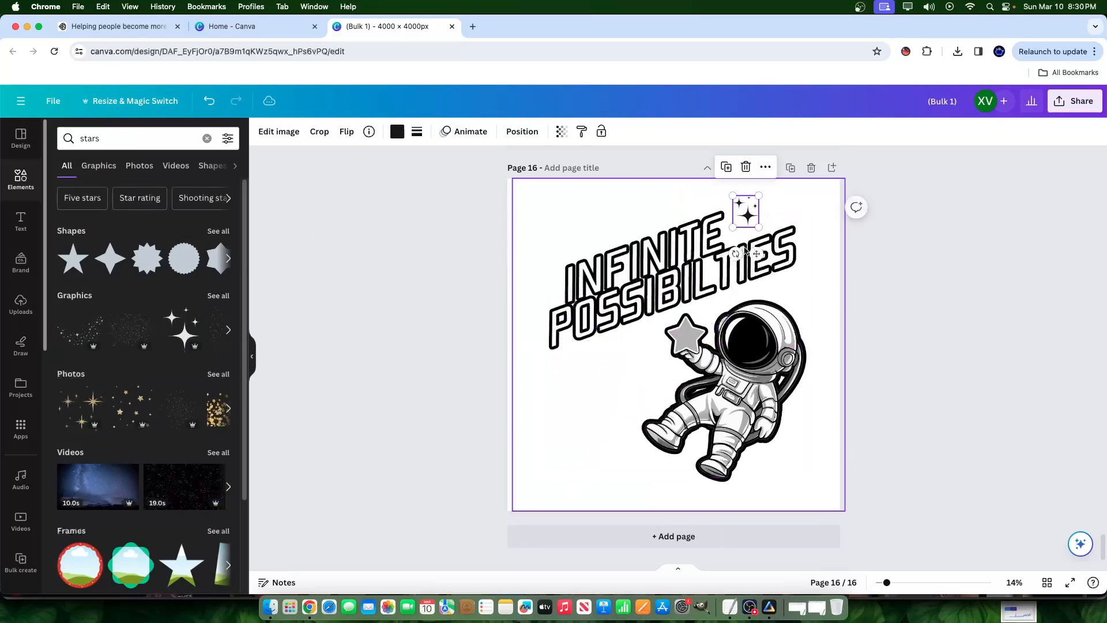
click(398, 132)
click(126, 394)
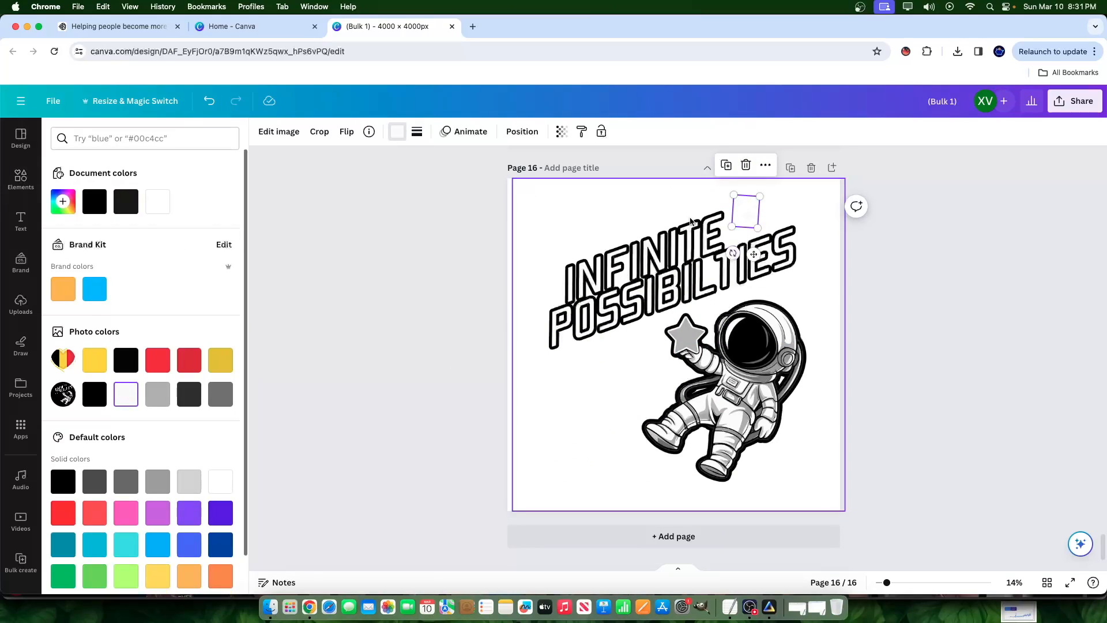
- Place a copy of the sparkle graphic below the start of POSSIBILTIES and set the page background to black
drag(746, 201, 581, 358)
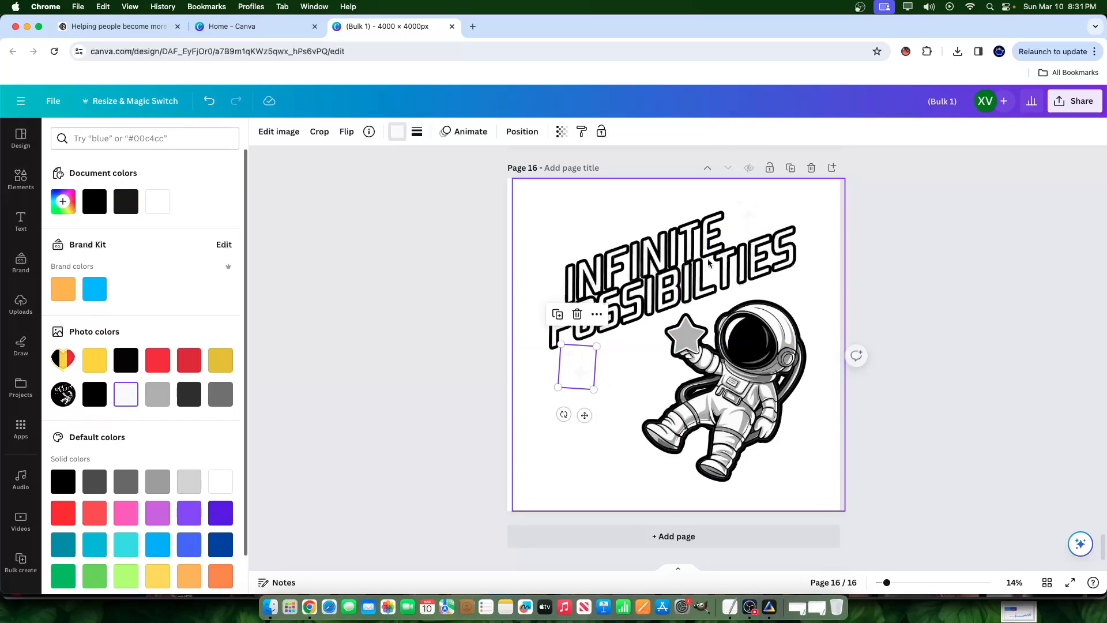
click(758, 505)
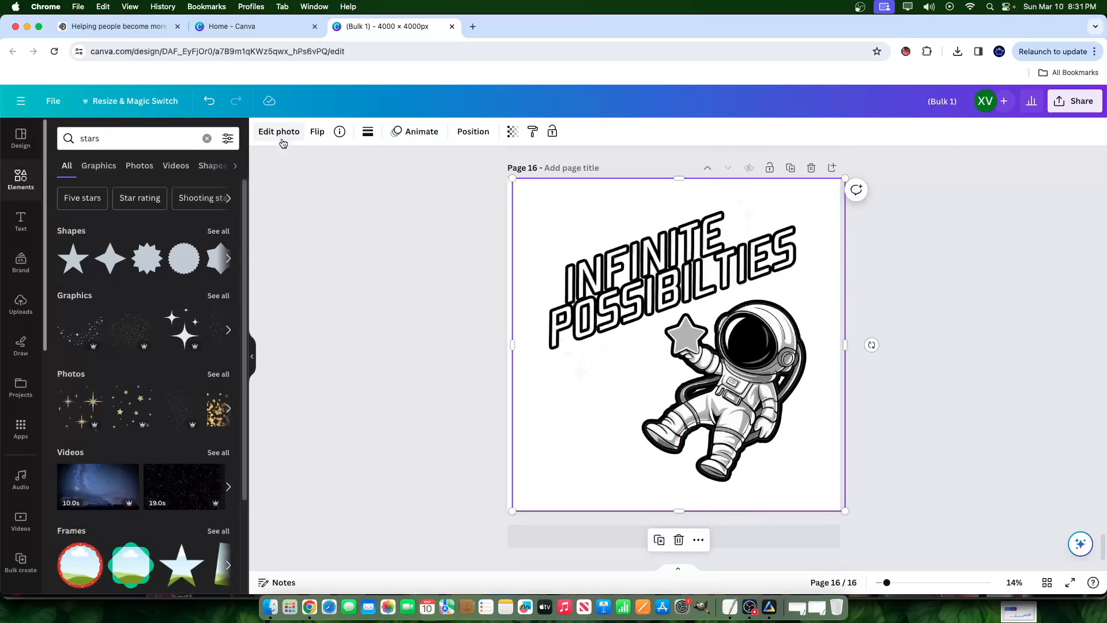
drag(510, 196, 632, 203)
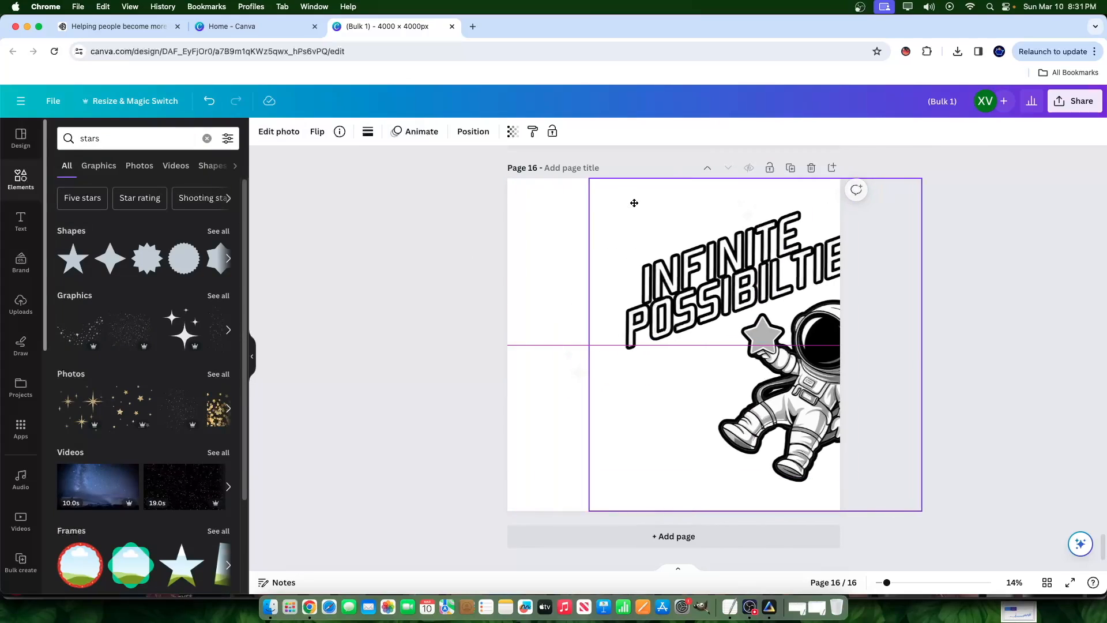
click(534, 205)
click(262, 131)
click(94, 201)
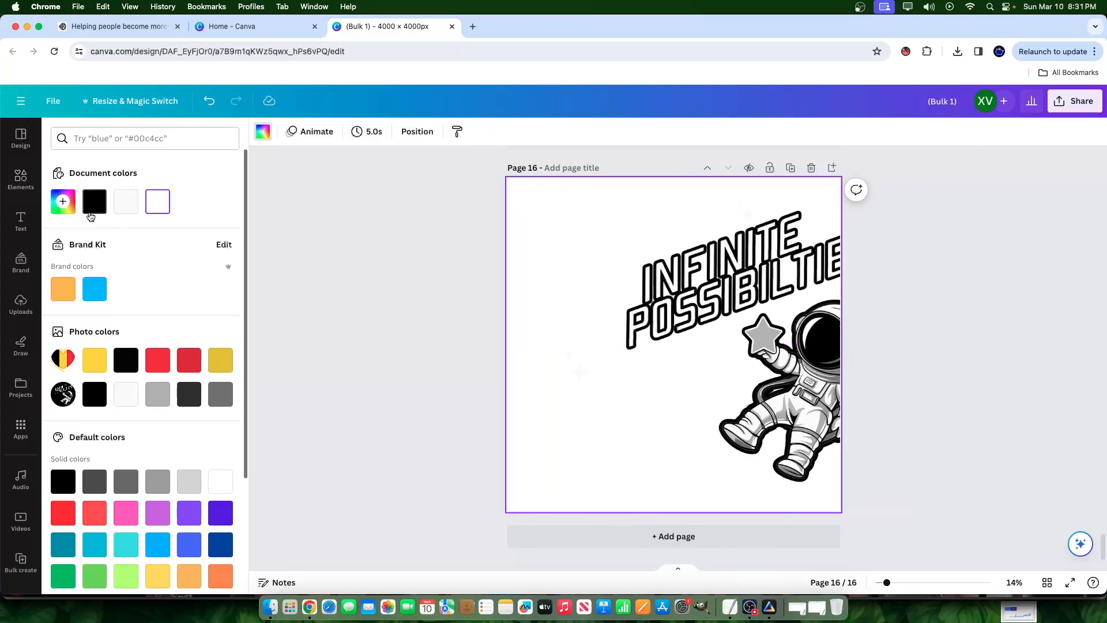
- Move the astronaut design back into the page and nudge the lower sparkle graphic slightly
drag(743, 313, 694, 311)
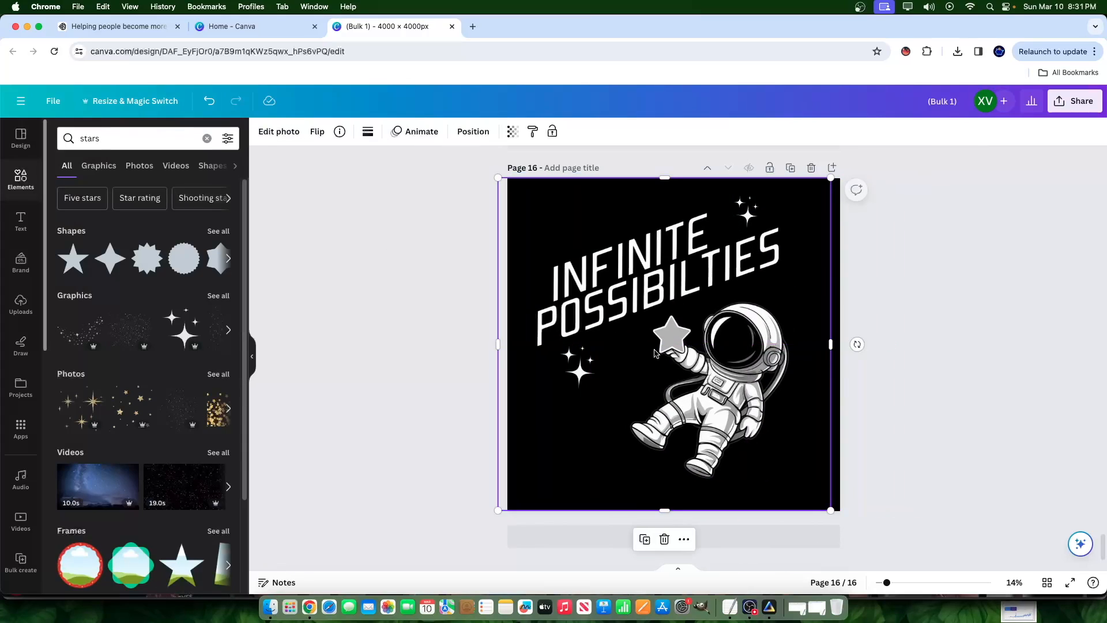
click(578, 367)
click(802, 237)
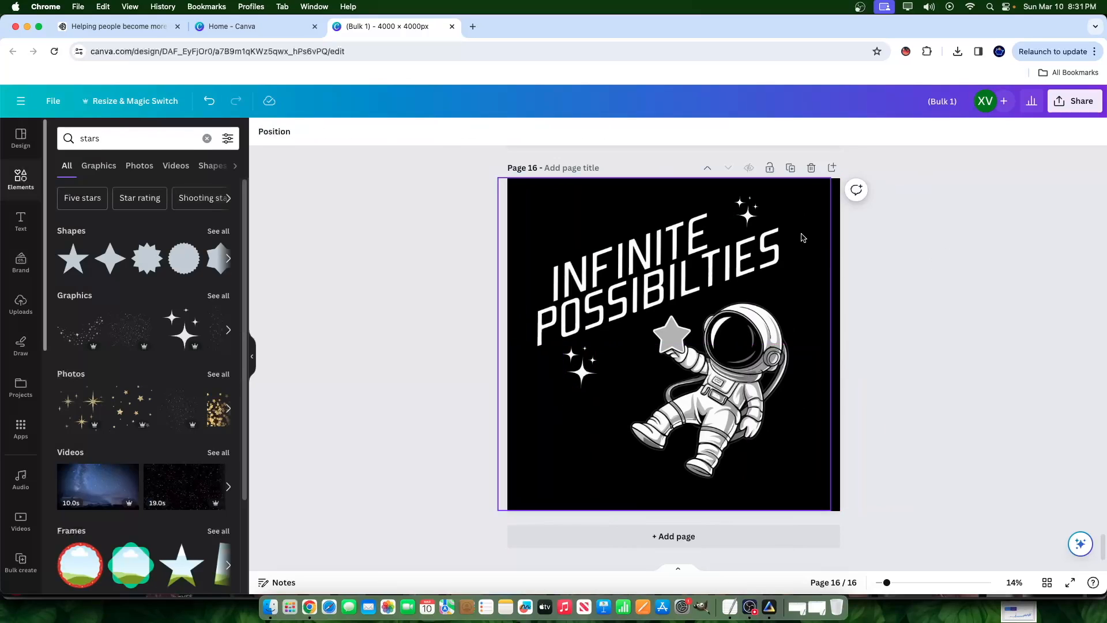
drag(793, 365, 798, 366)
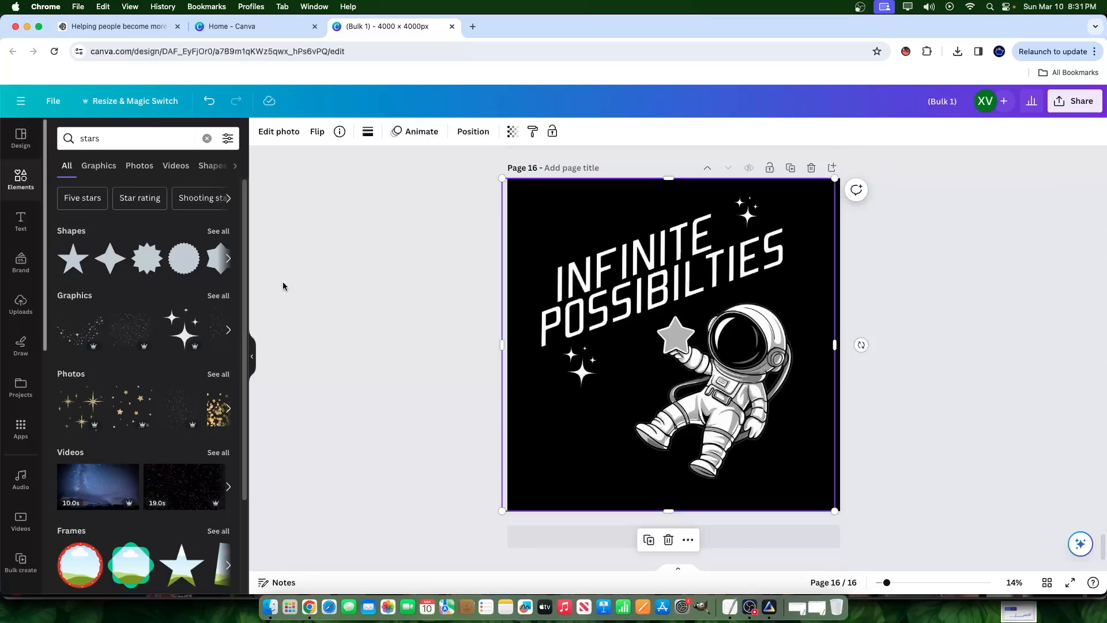
- Switch to Ideogram and generate new designs from the infinite possibilities prompt with model 0.2, a 1:1 ratio and Magic Prompt on
click(115, 26)
click(780, 345)
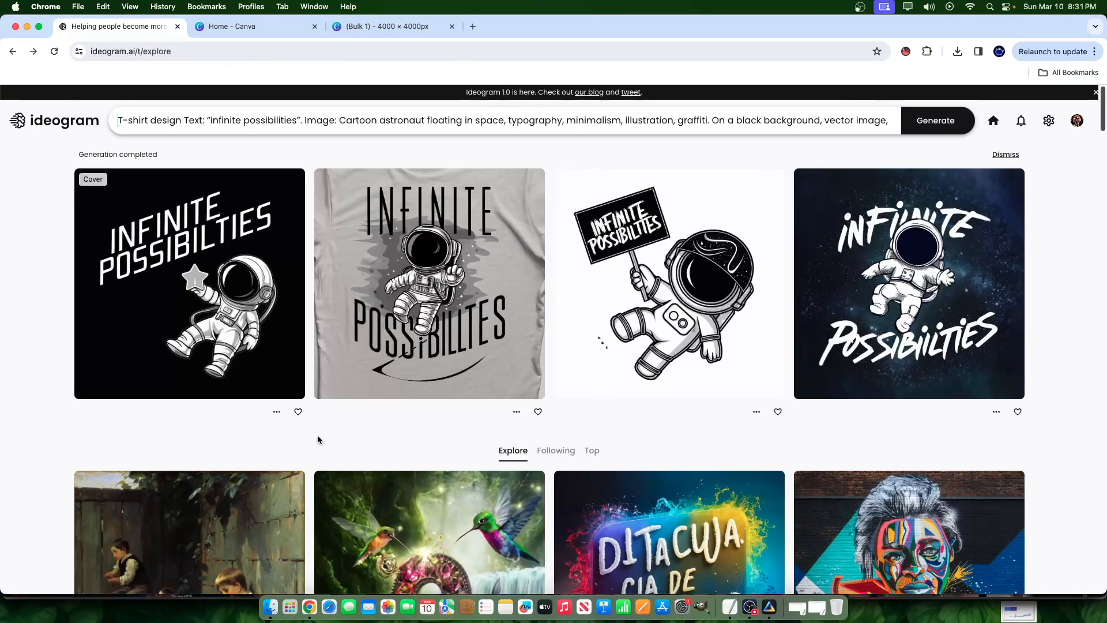
click(277, 413)
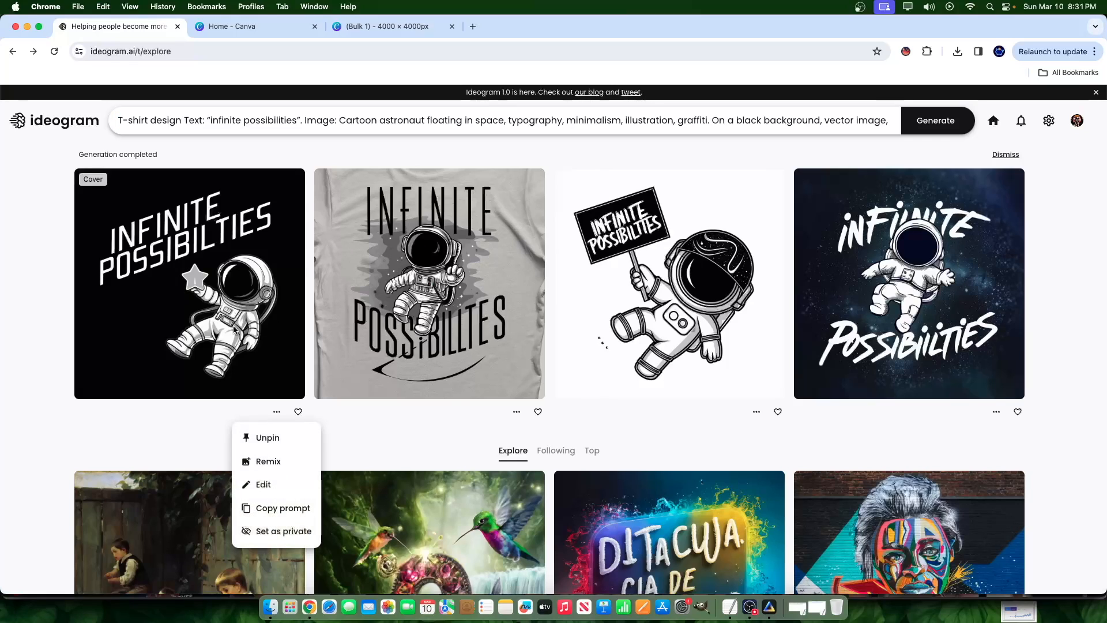
click(854, 118)
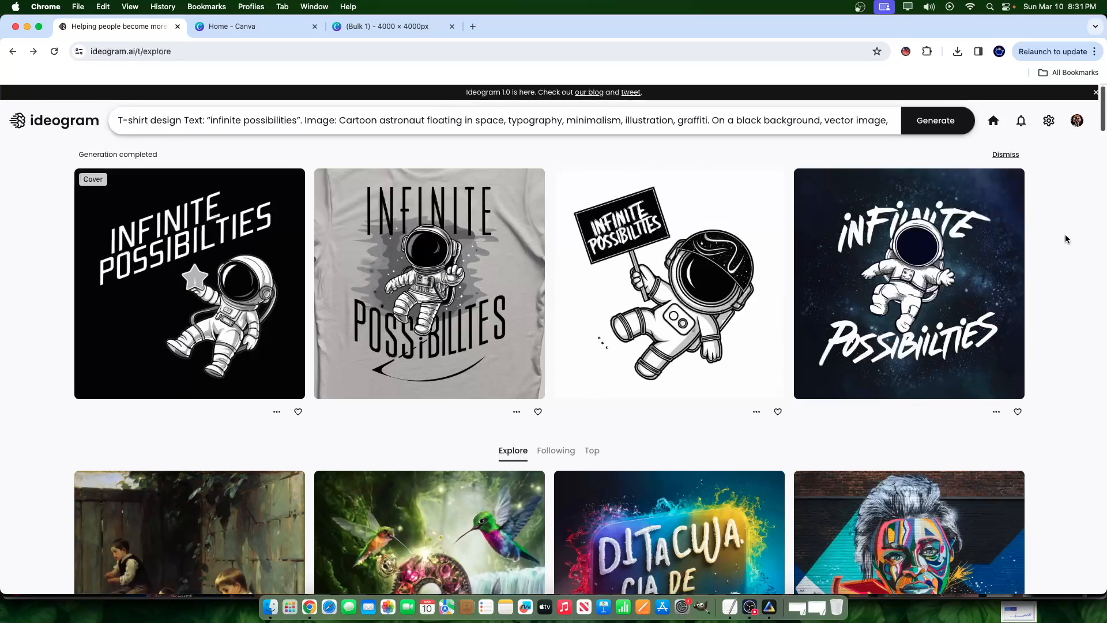
click(882, 124)
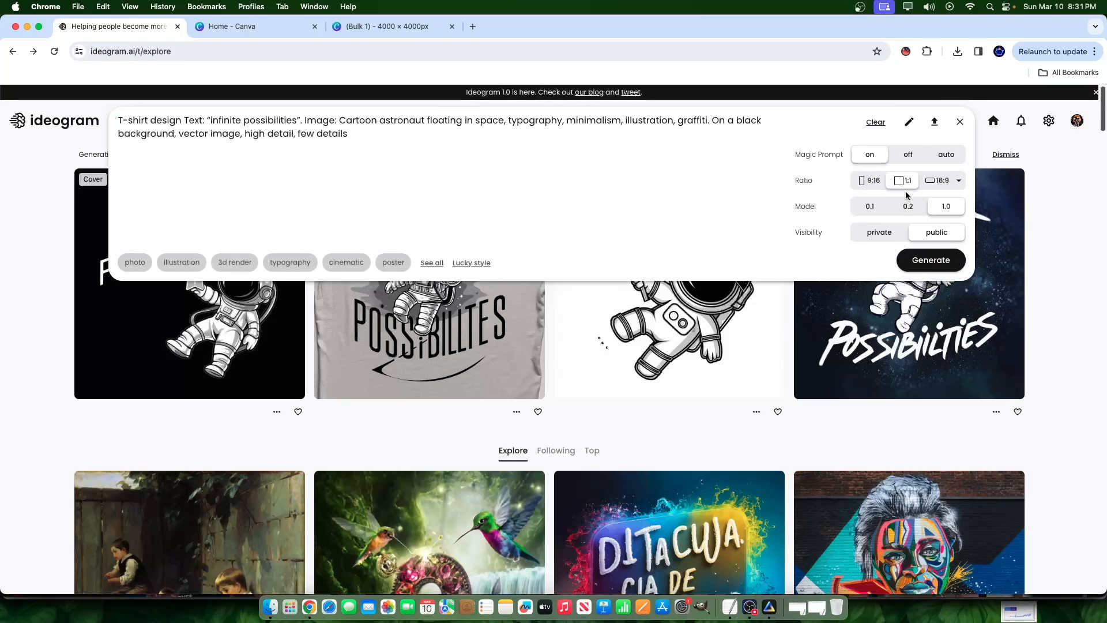
click(929, 261)
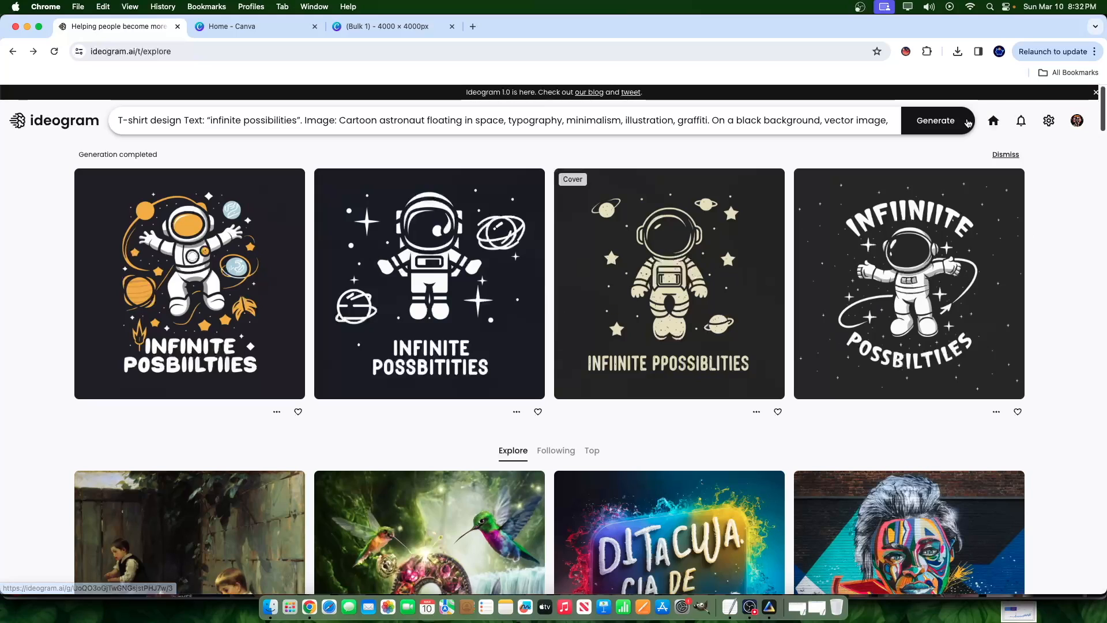
click(841, 123)
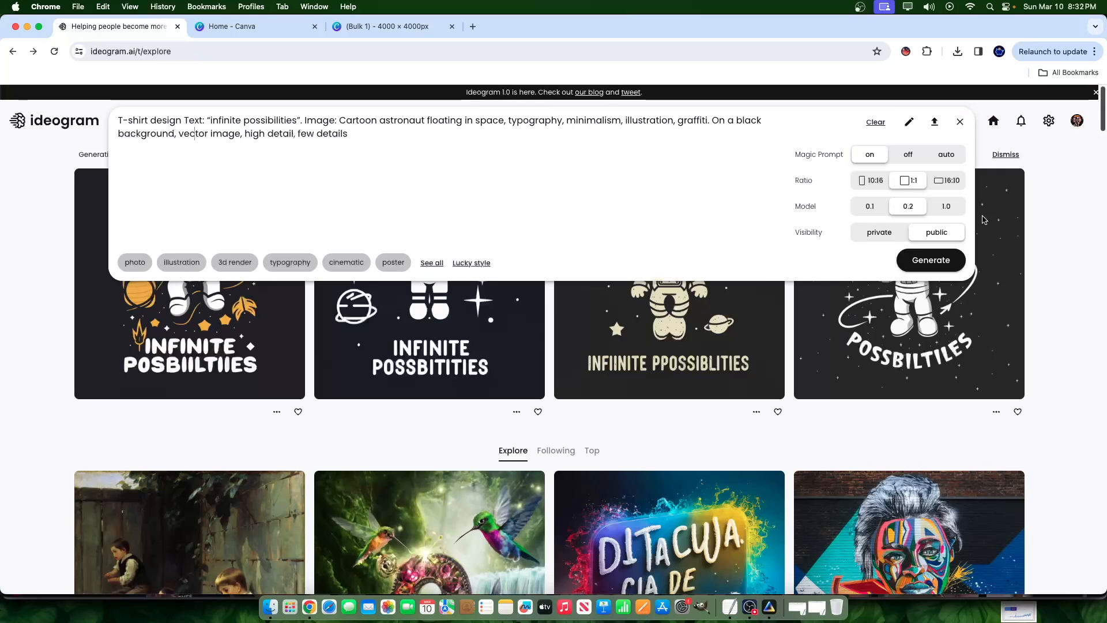
click(1080, 296)
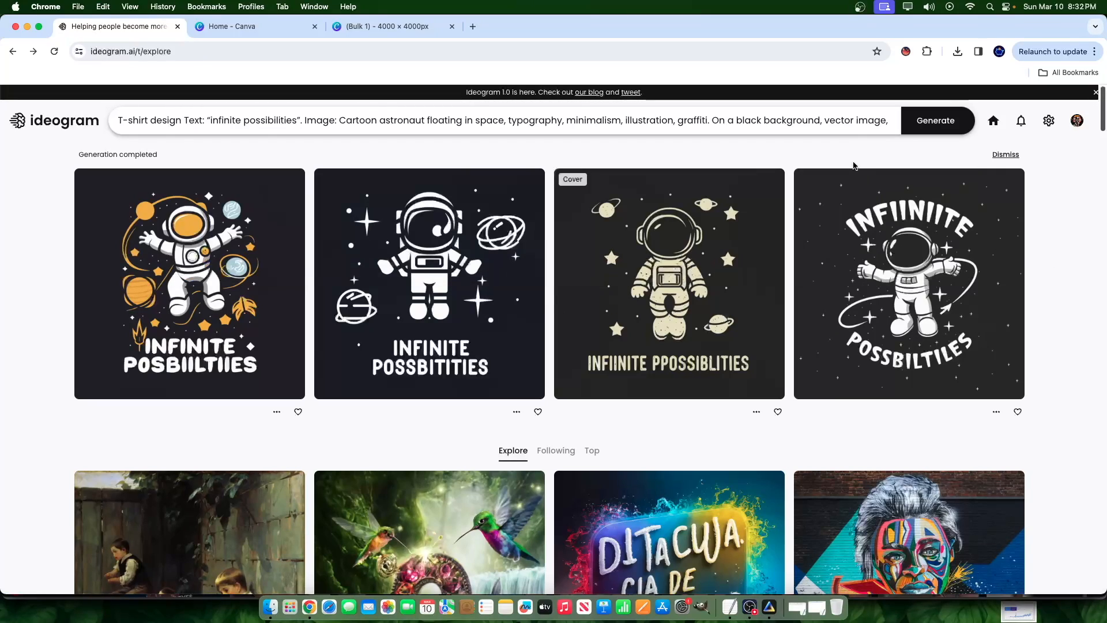
click(847, 125)
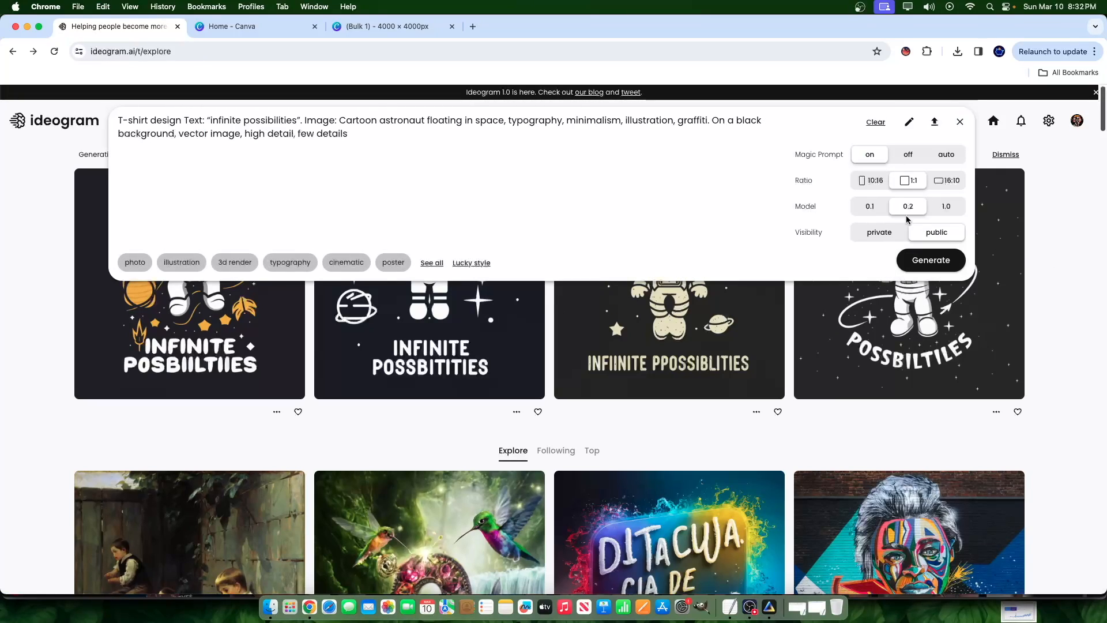
click(1063, 268)
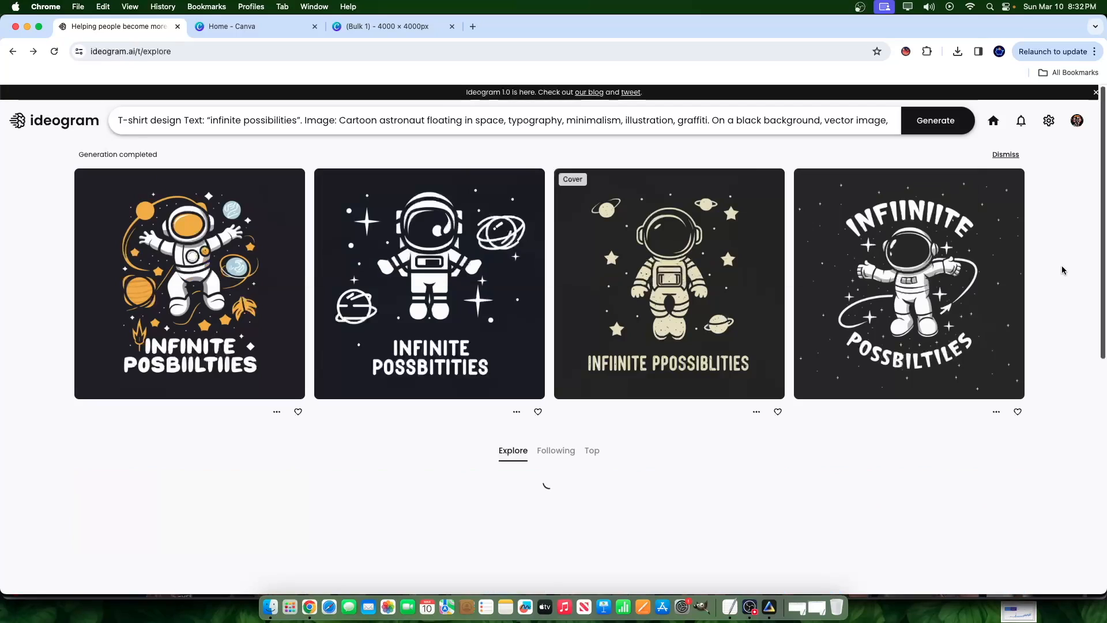
scroll(895, 236, down, 2)
scroll(895, 237, up, 2)
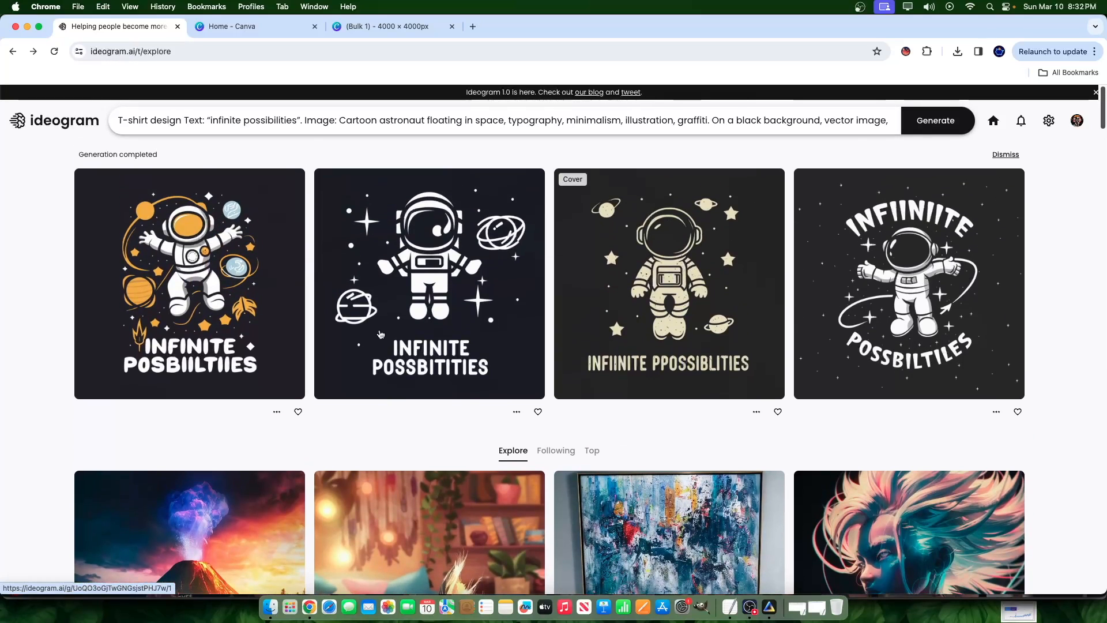
- Open the fourth design, with the arrow circling the astronaut, for editing and sample its dark background as the pen colour
click(866, 258)
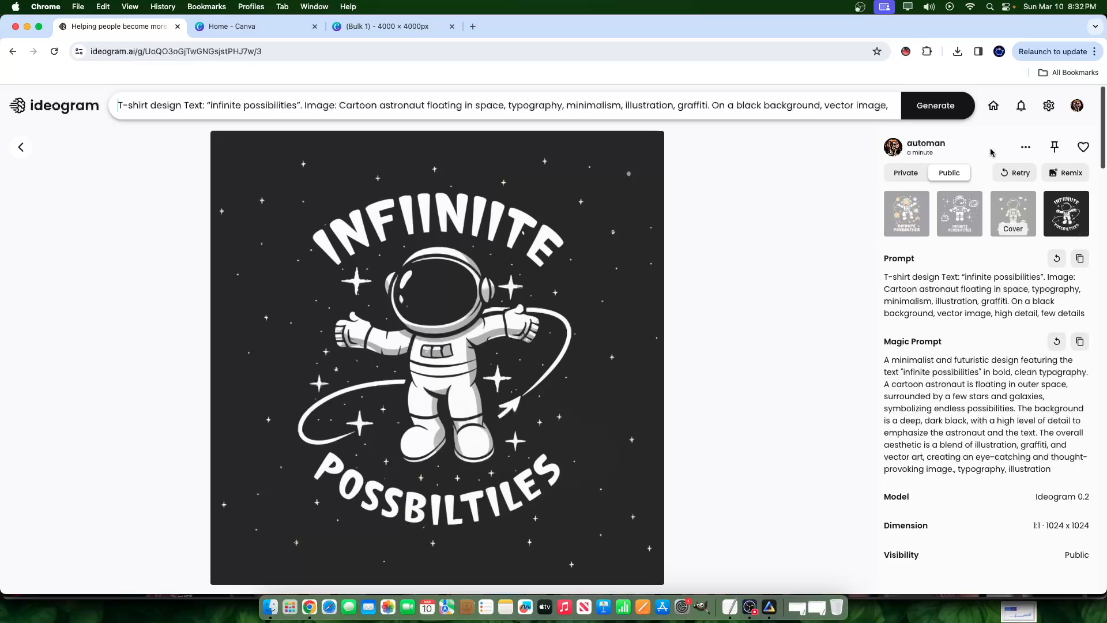
click(1026, 148)
click(1018, 212)
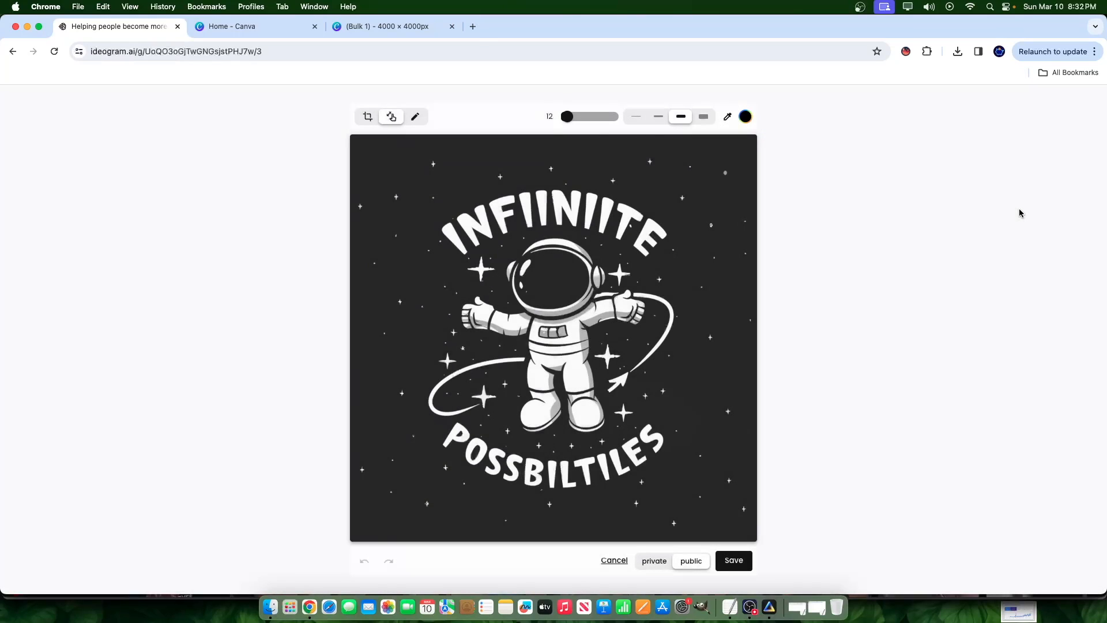
click(728, 117)
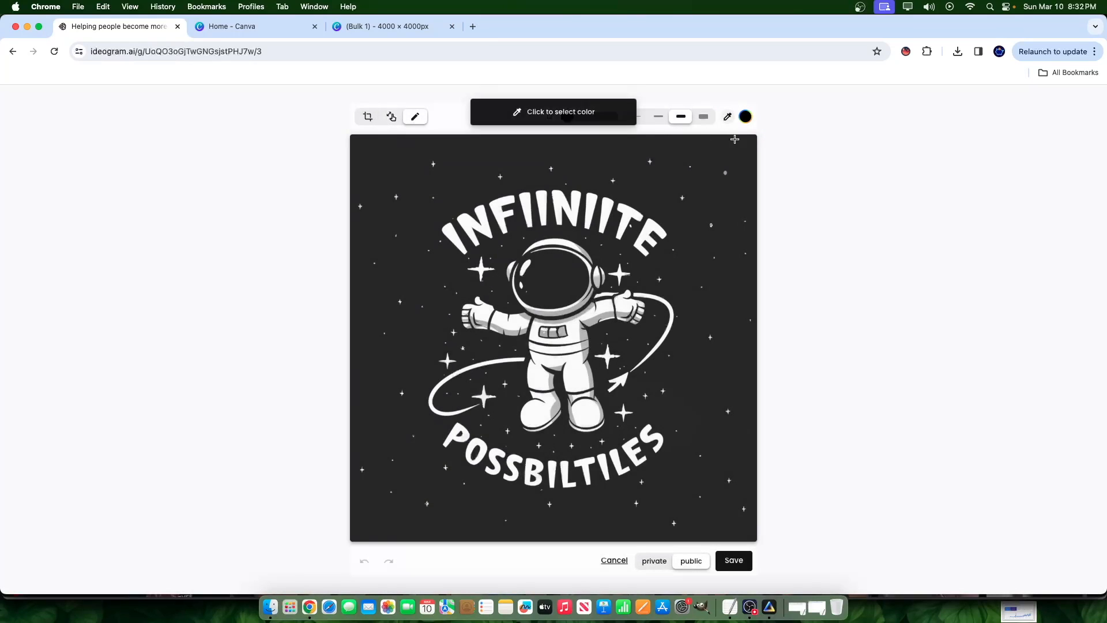
click(716, 175)
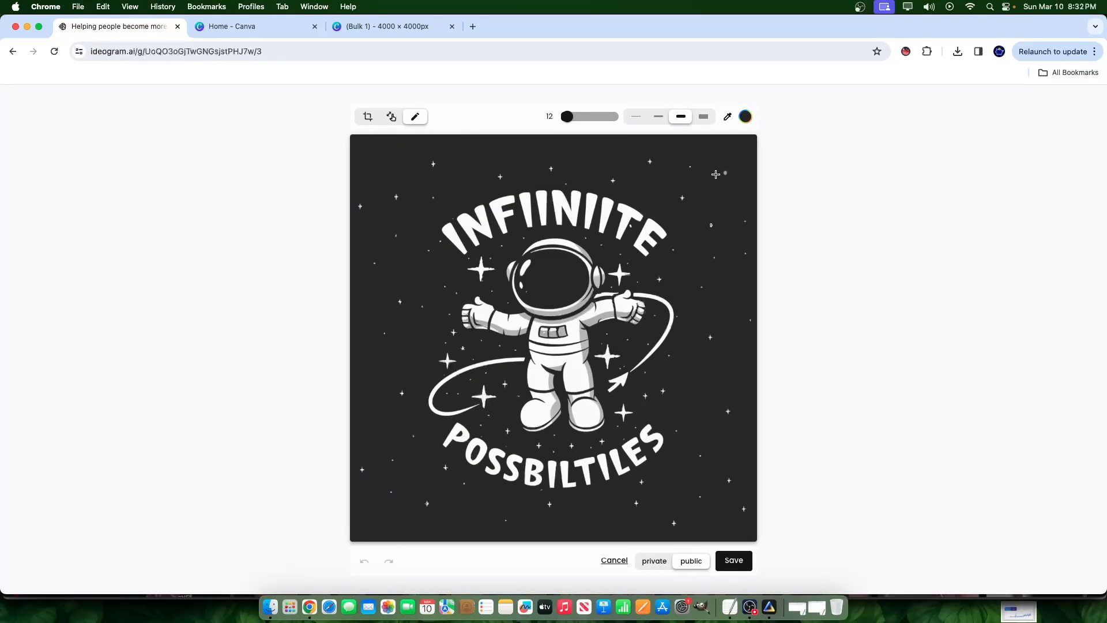
- Paint over the stray speck near the design's upper-right corner, reduce the pen size to 6 and save the edit
click(716, 174)
drag(566, 122, 570, 123)
drag(570, 123, 565, 122)
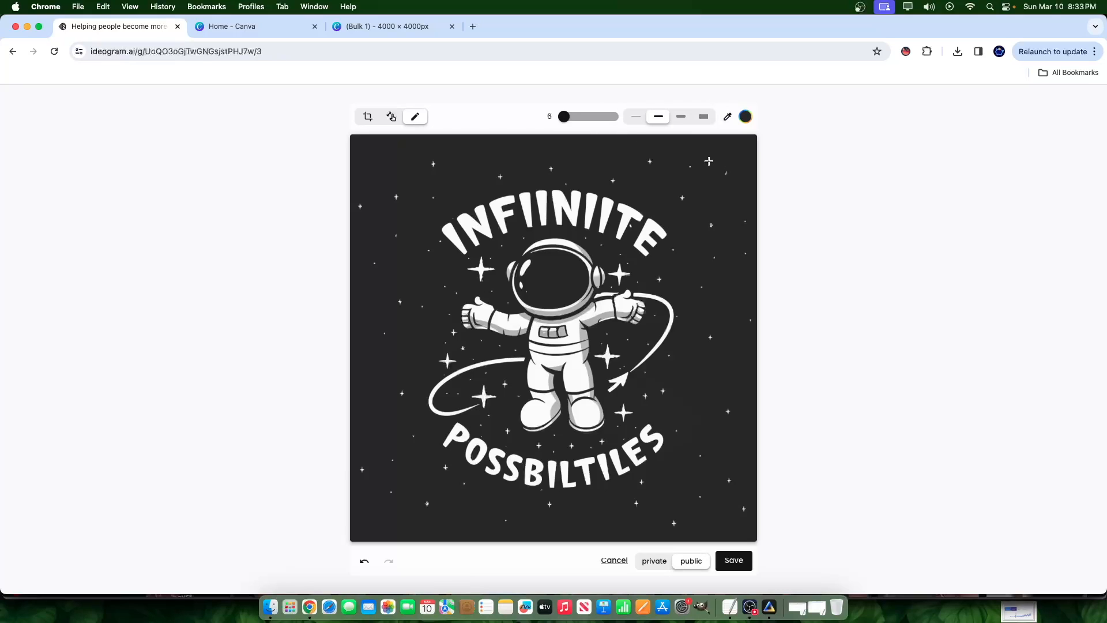
scroll(709, 161, up, 2)
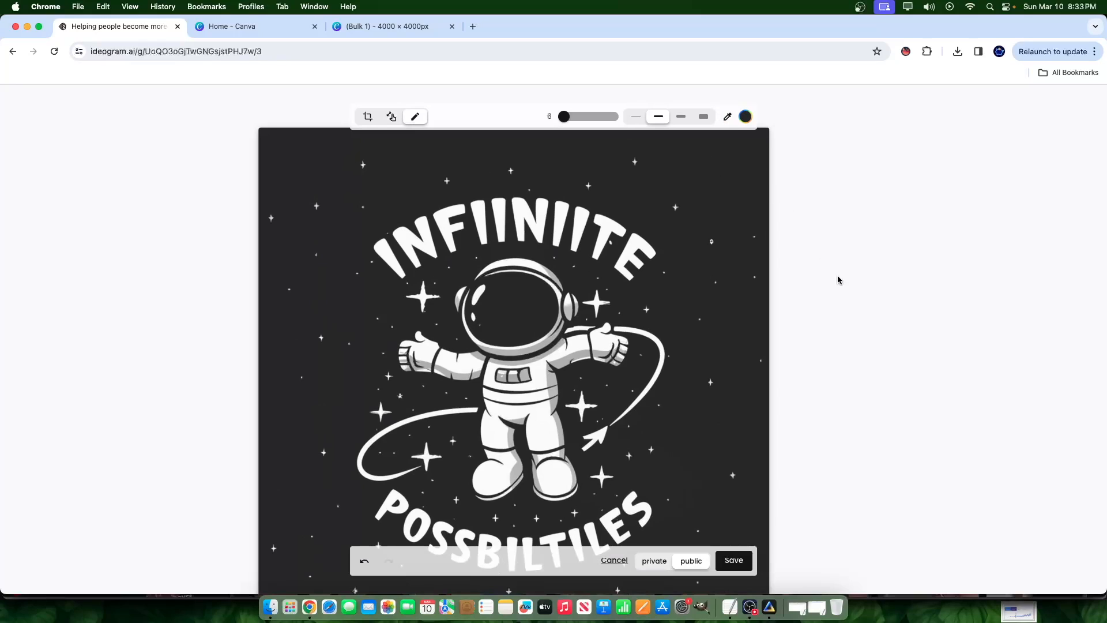
scroll(659, 230, down, 3)
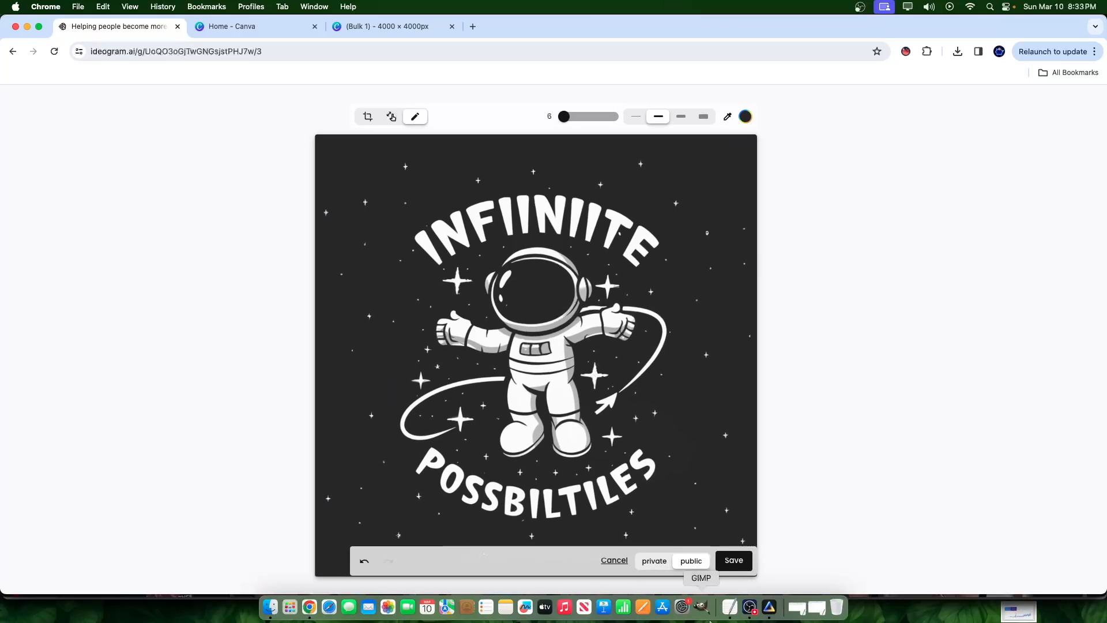
click(734, 560)
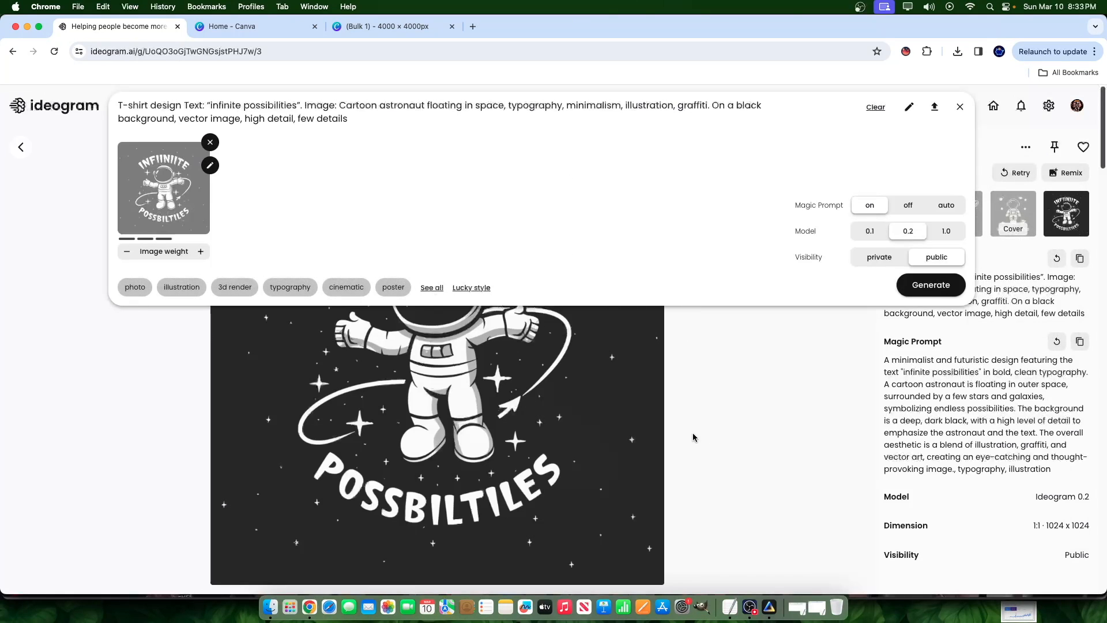
- Browse the other generated variations, and pin and like the one with the orange visor and planets
click(862, 414)
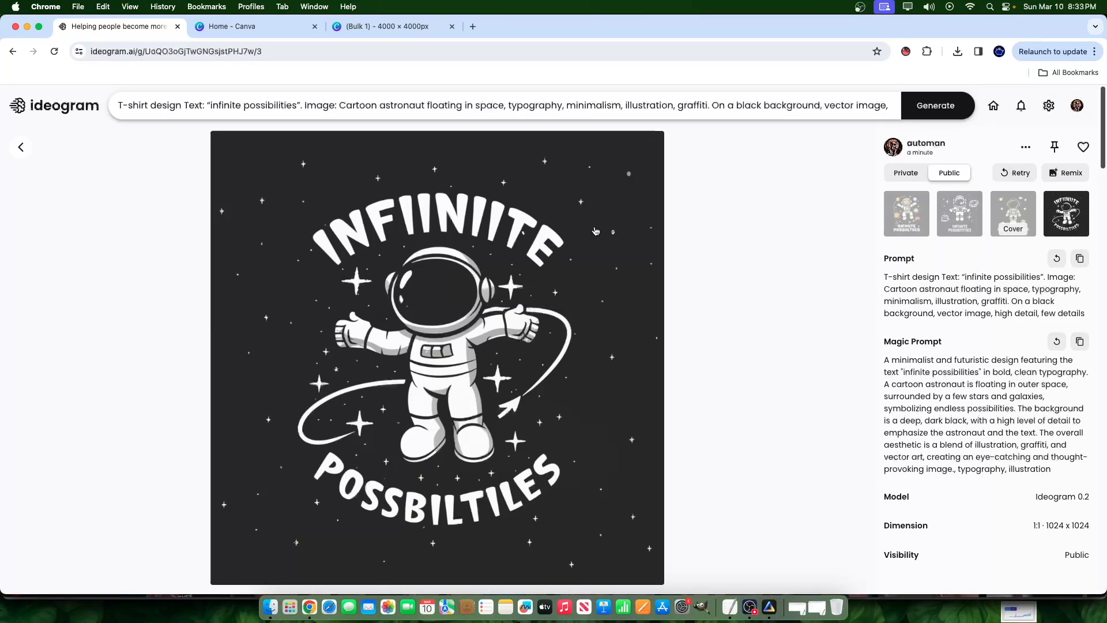
click(1031, 217)
click(954, 231)
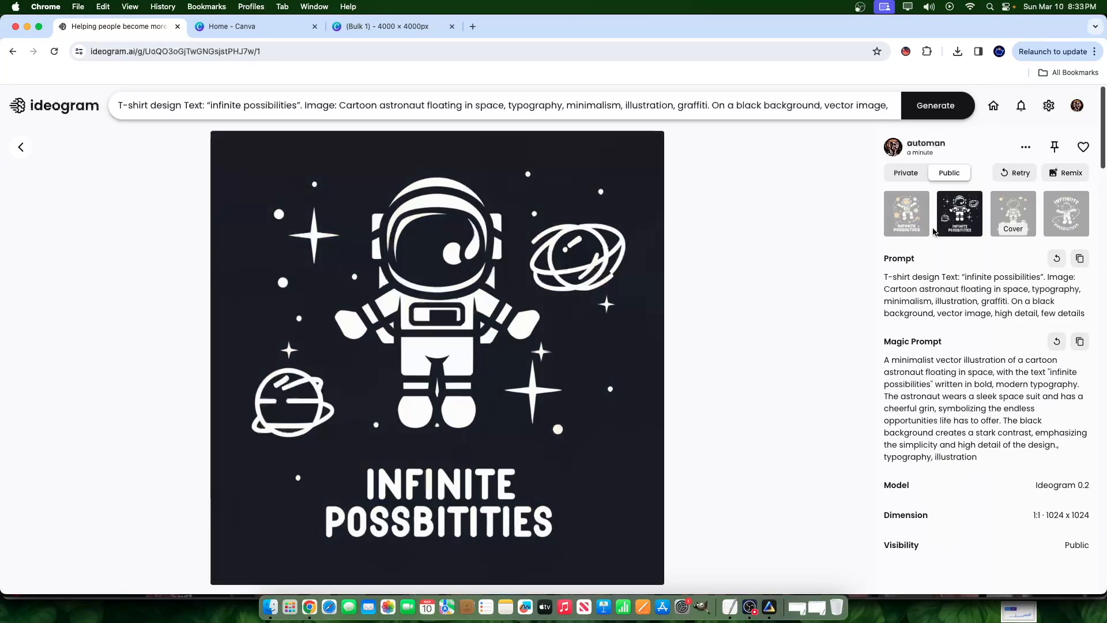
click(912, 226)
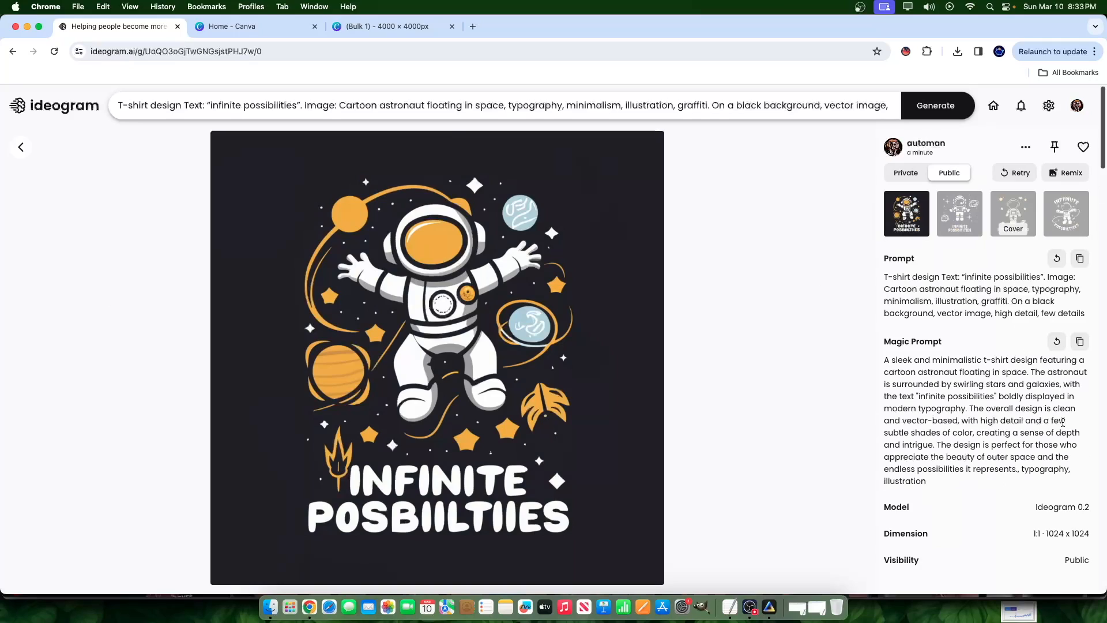
click(1026, 148)
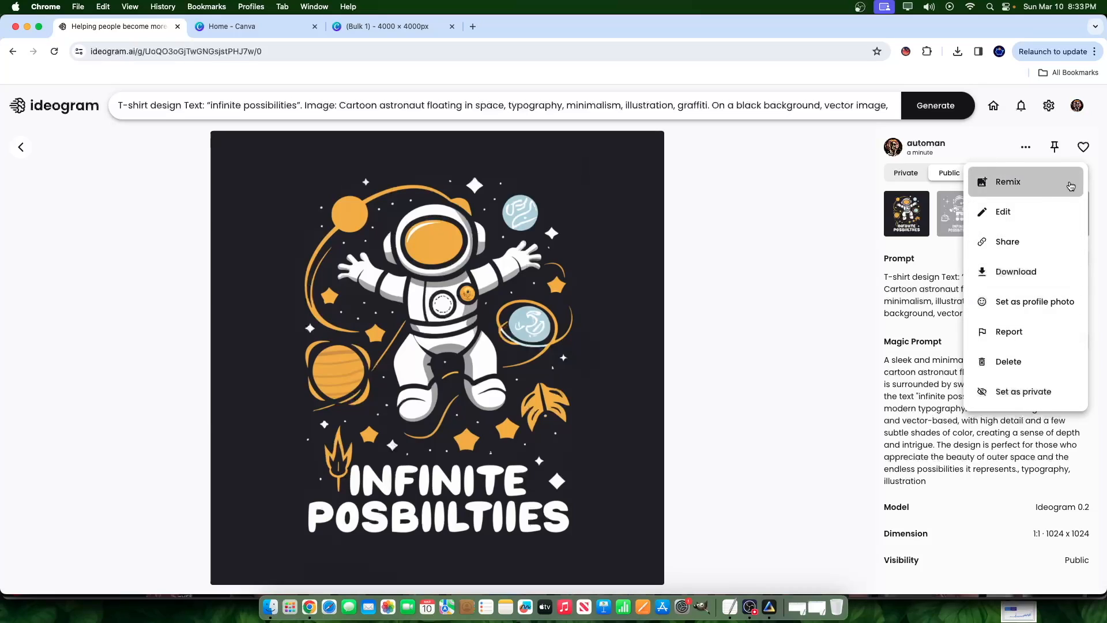
click(1093, 154)
click(1055, 151)
click(1081, 150)
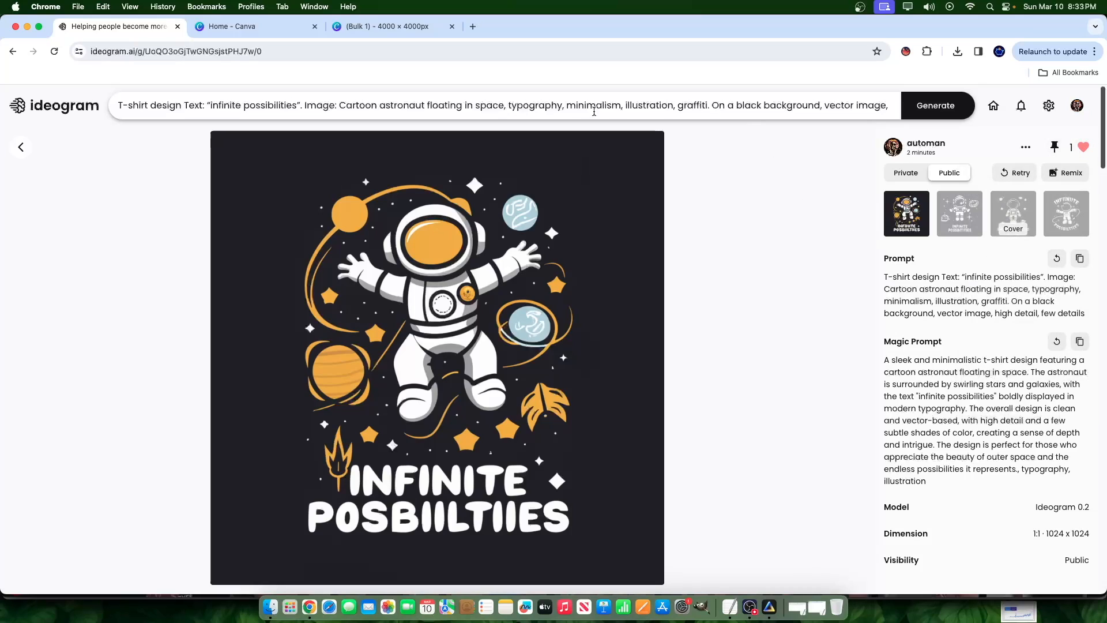
- Generate new designs from the prompt without the attached image, adding the conceptual art and ukiyo-e styles
click(704, 117)
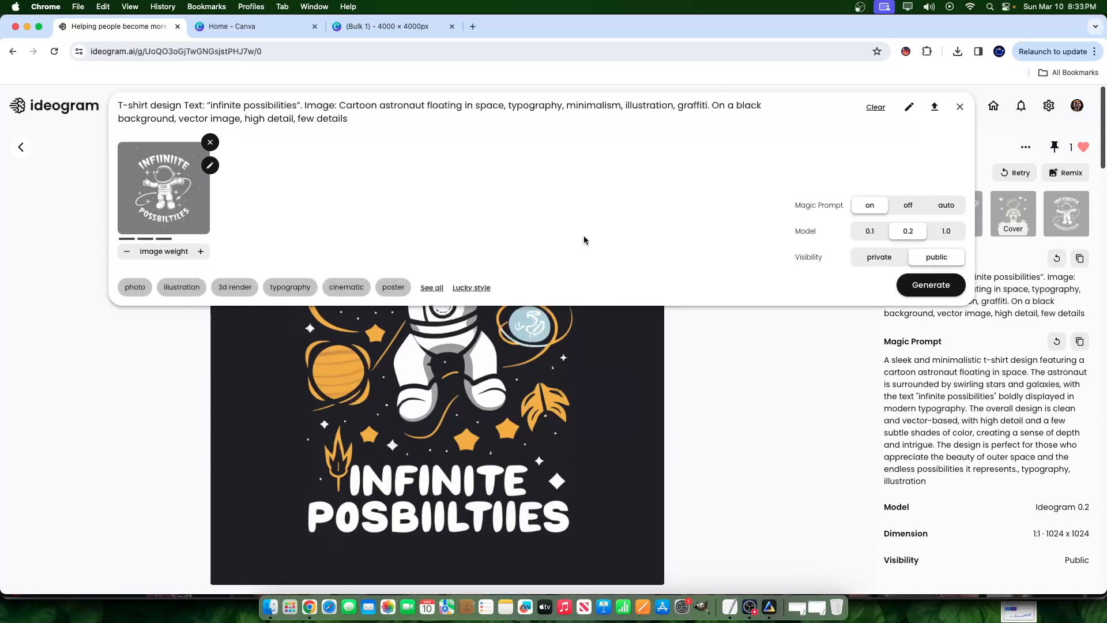
click(209, 143)
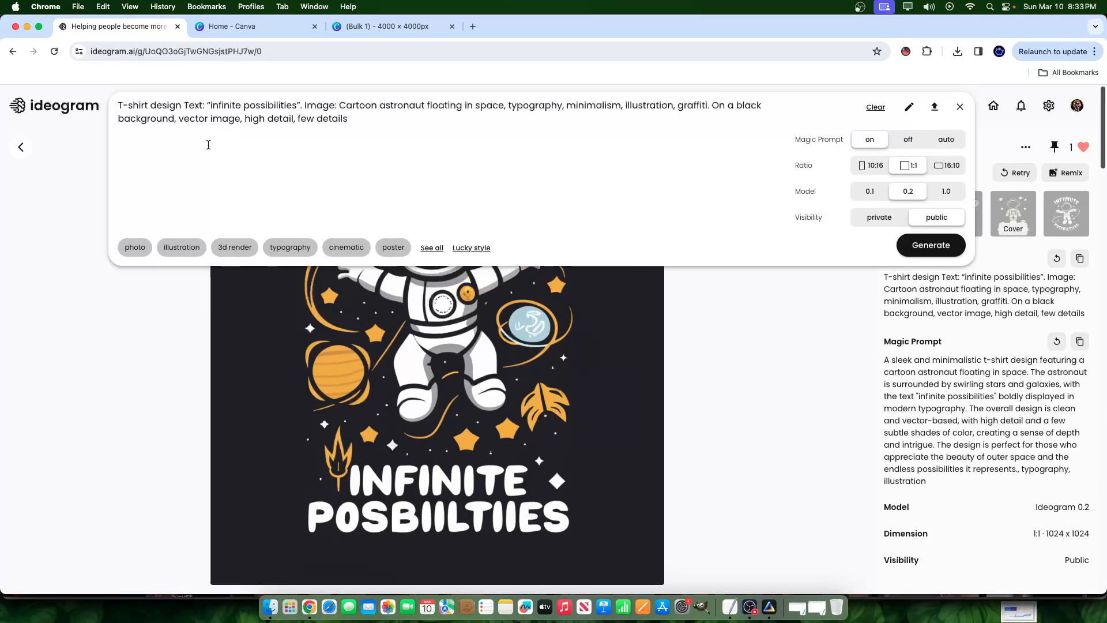
click(432, 248)
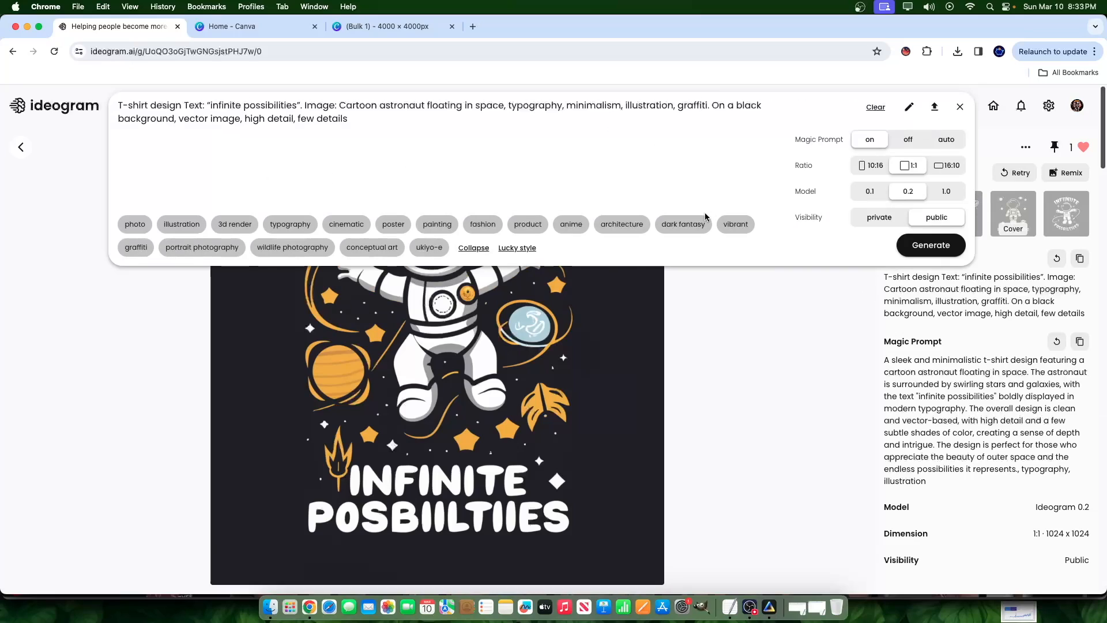
click(392, 251)
click(464, 249)
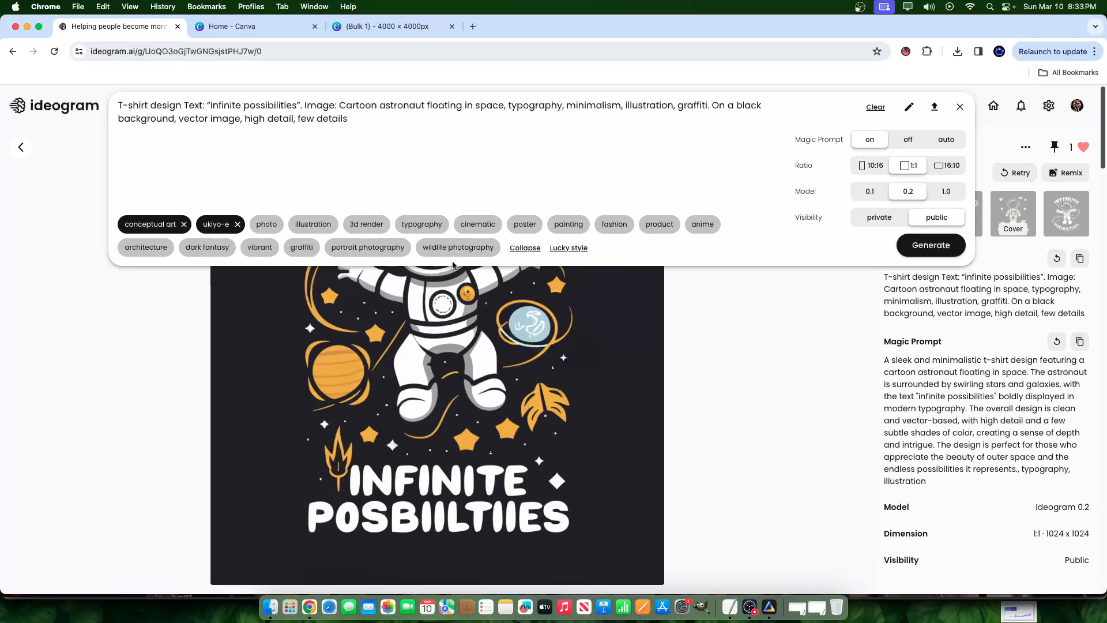
click(930, 245)
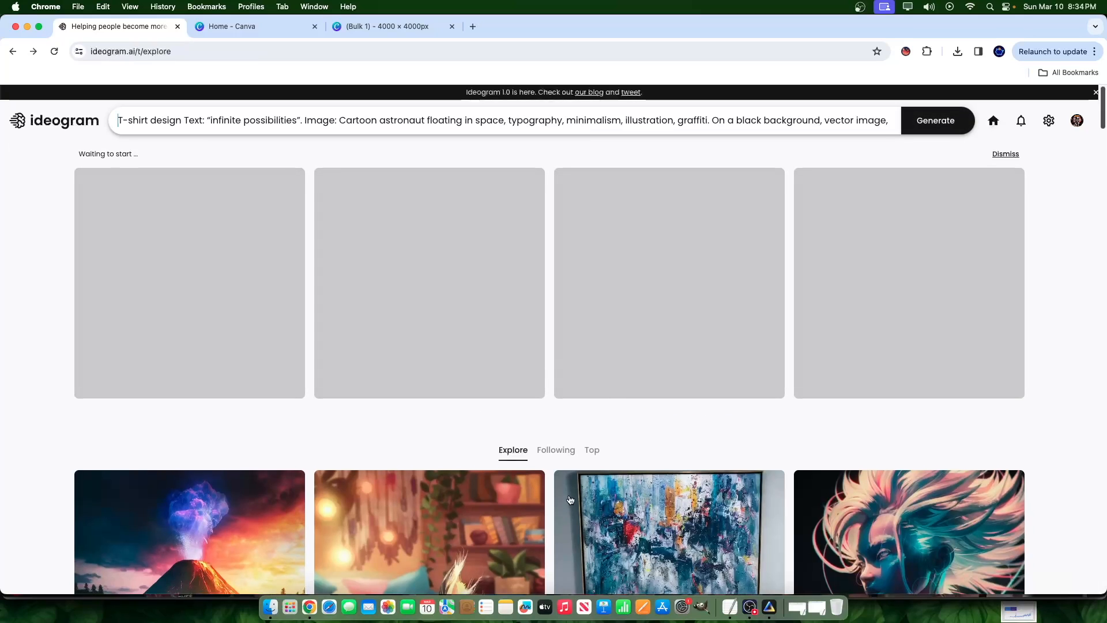
- Generate the T-shirt designs again from the same prompt and styles using model 1.0
scroll(383, 356, down, 3)
scroll(384, 356, up, 3)
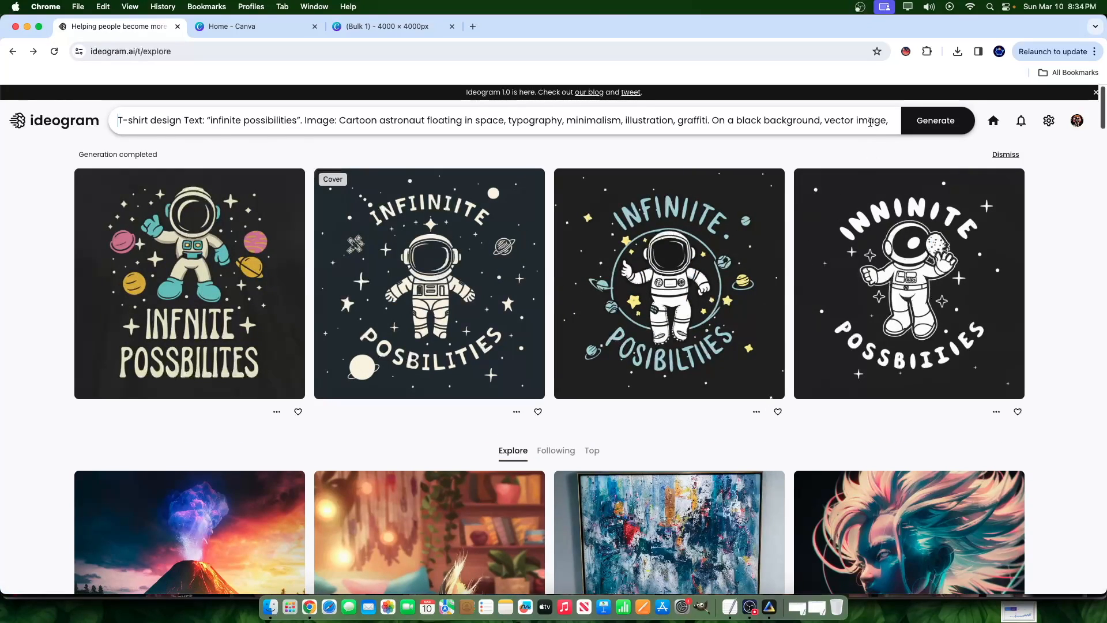
click(888, 123)
click(945, 208)
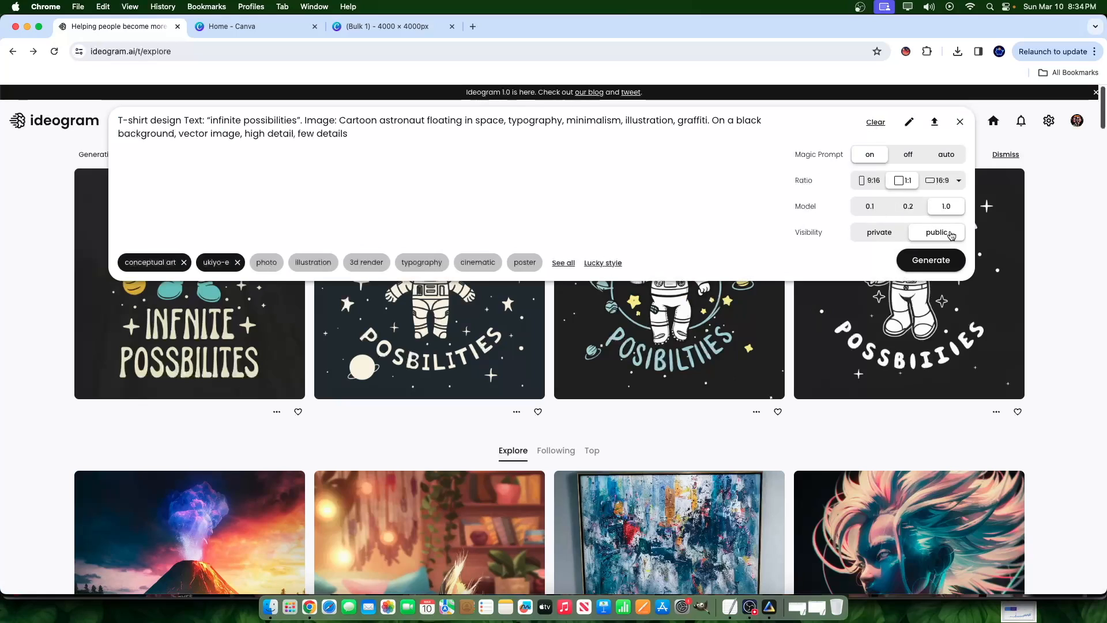
click(935, 262)
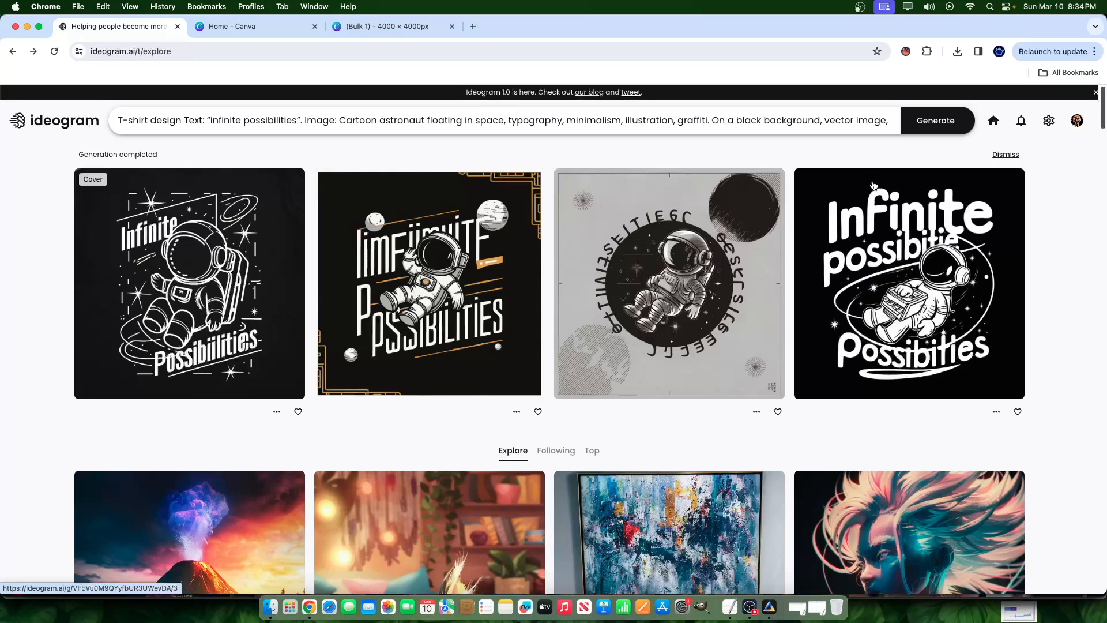
- Turn Magic Prompt off and generate the designs again from the same prompt
click(859, 122)
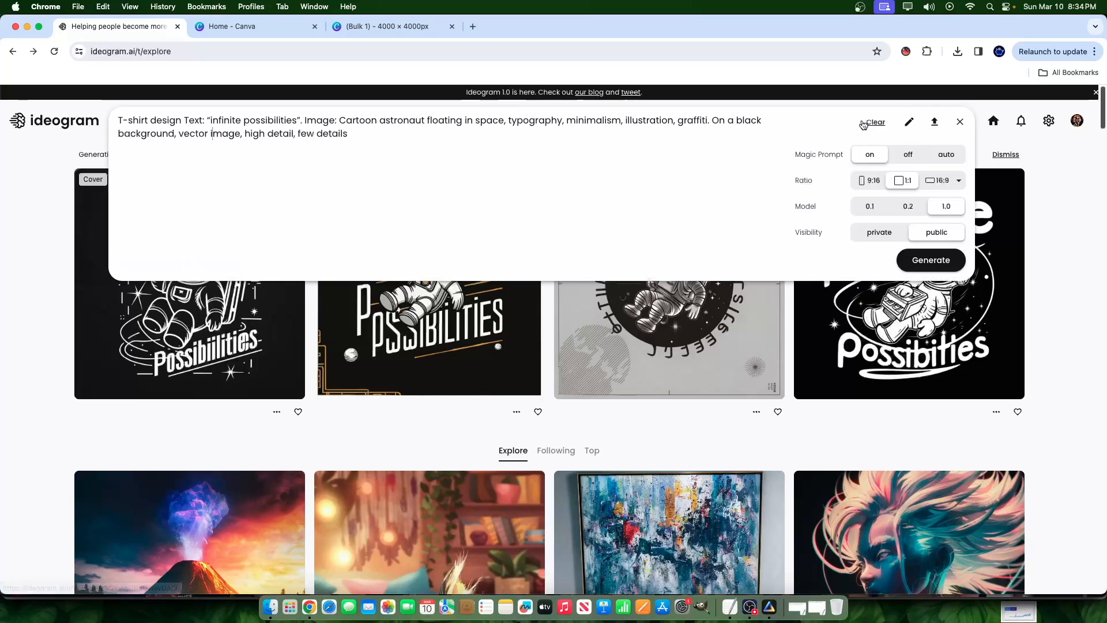
click(904, 158)
click(933, 259)
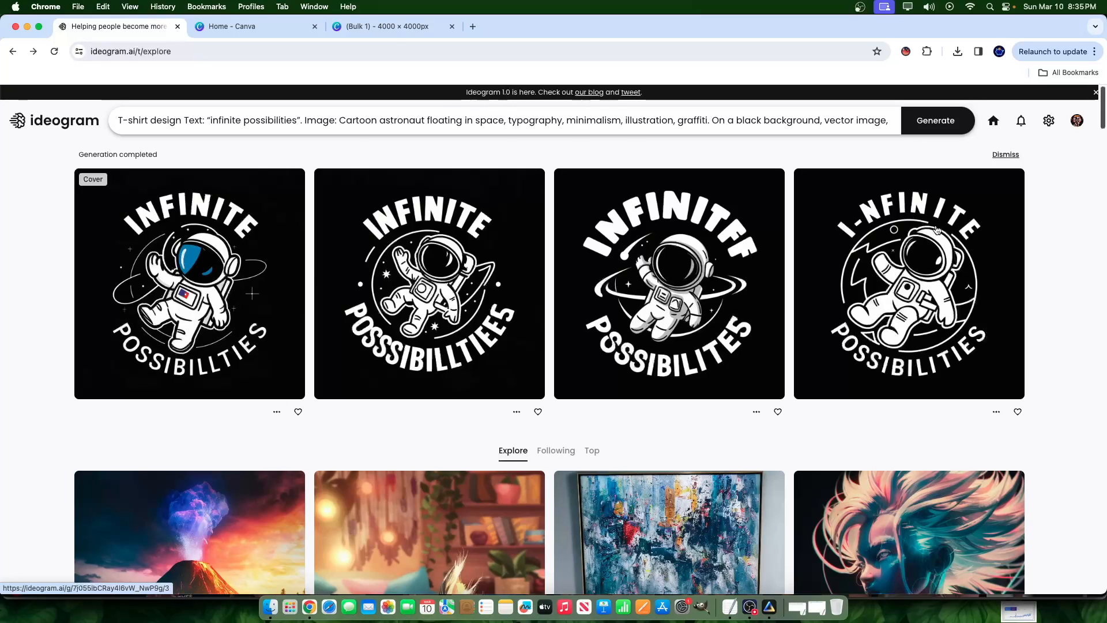
- Open the fourth generated design, with the reclining astronaut inside a circle, and download its image
click(946, 291)
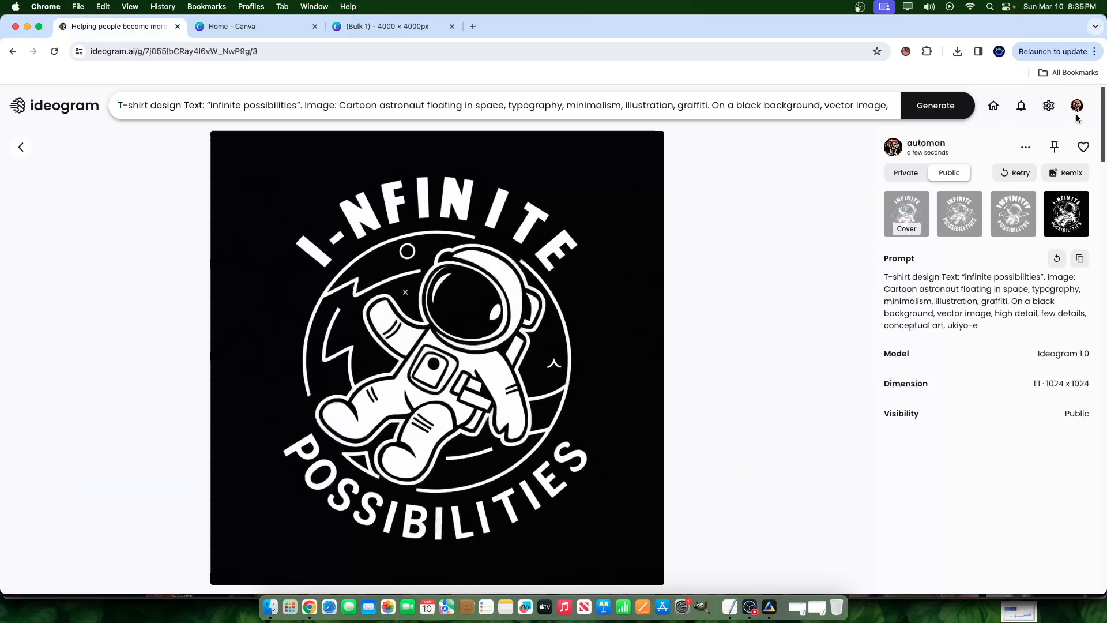
right_click(425, 269)
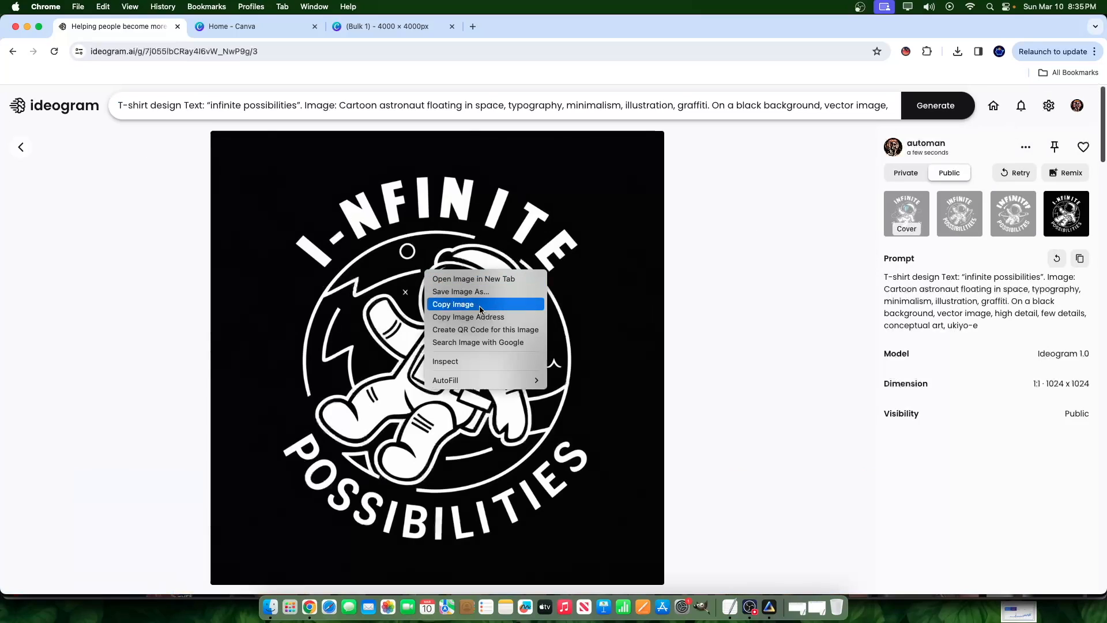
click(1026, 148)
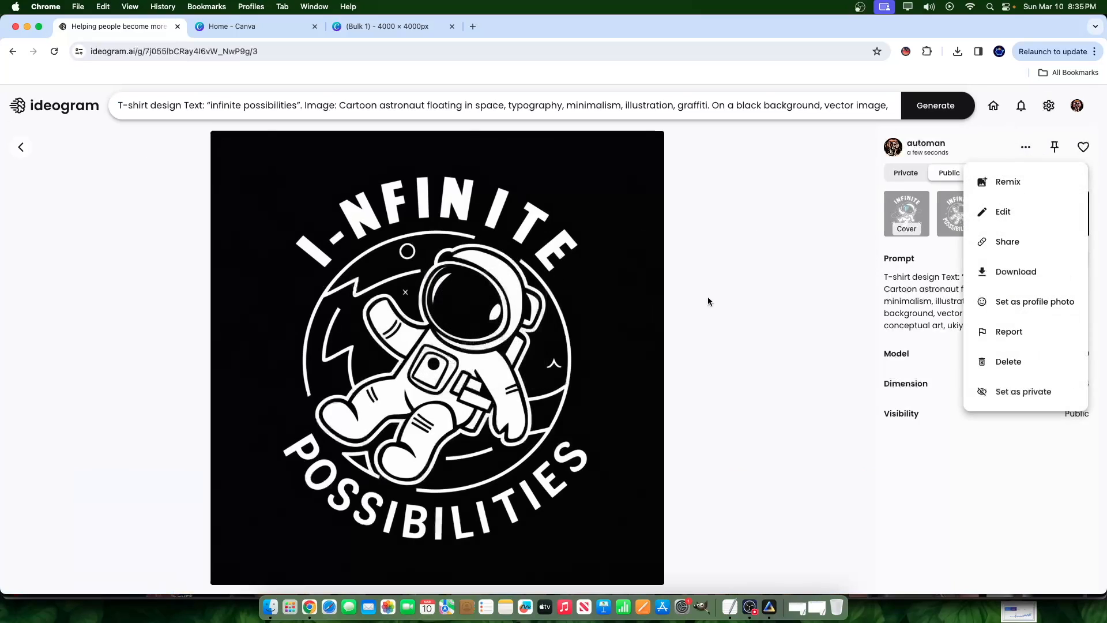
click(1006, 261)
- Switch to Luminar Neo and add the downloaded astronaut image from Finder to the catalog
click(770, 606)
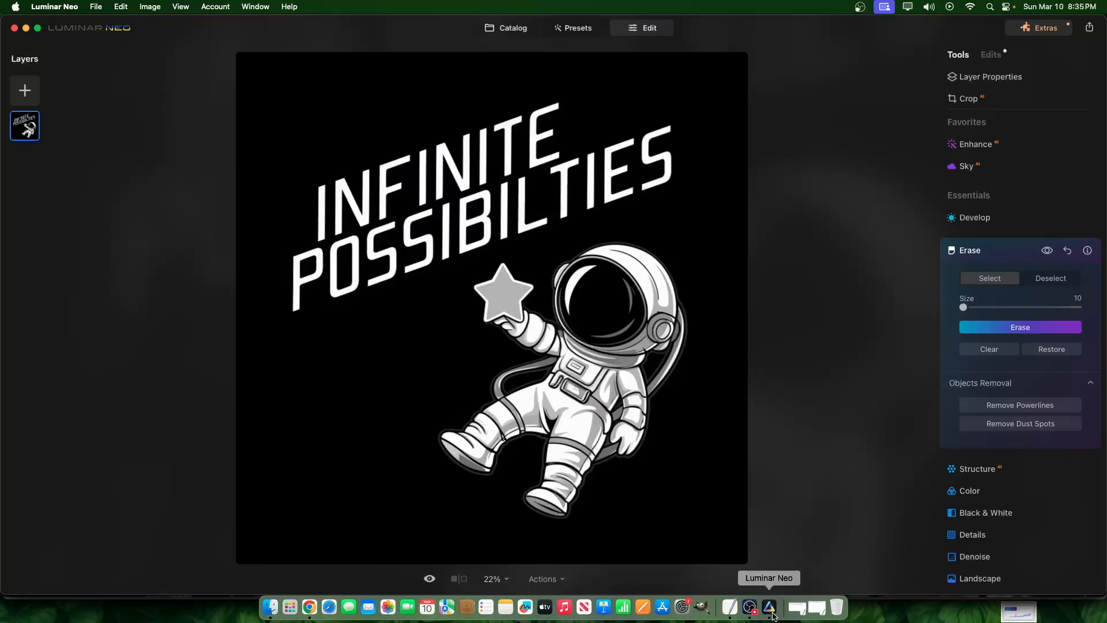
click(505, 27)
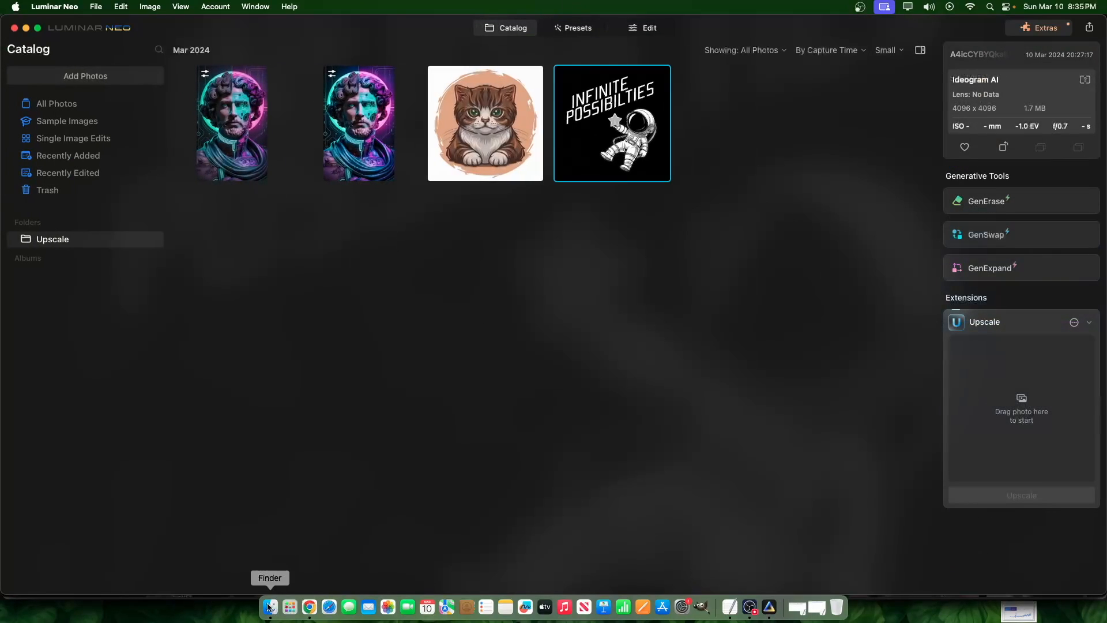
click(270, 606)
click(655, 247)
drag(738, 179, 568, 101)
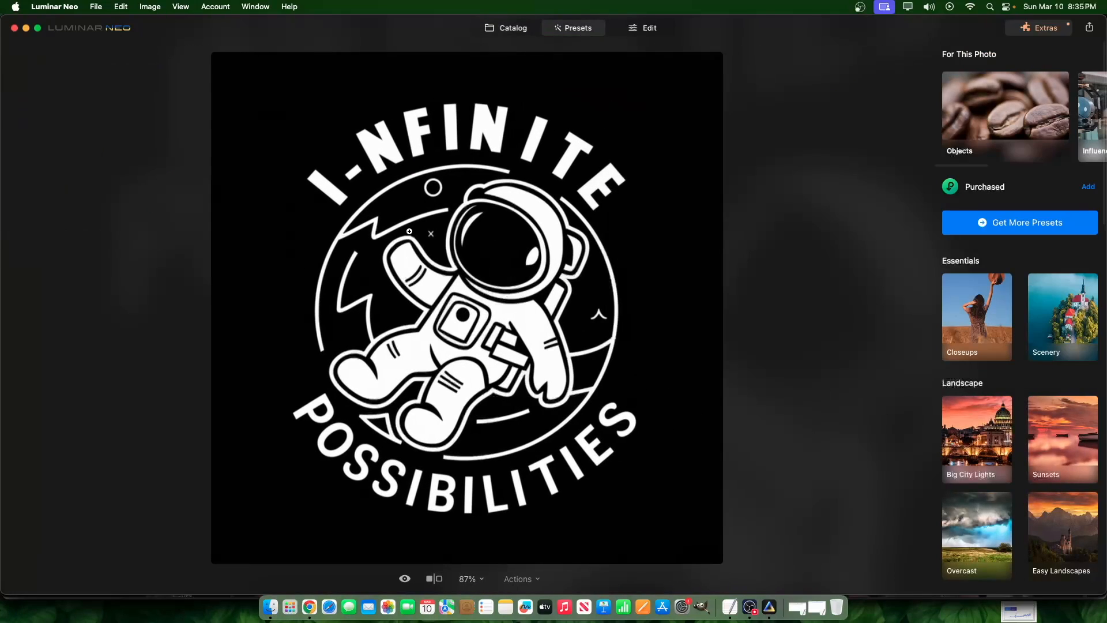
- Open the imported image for editing and erase the characters "I-NFI" from the curved text above the astronaut
click(643, 27)
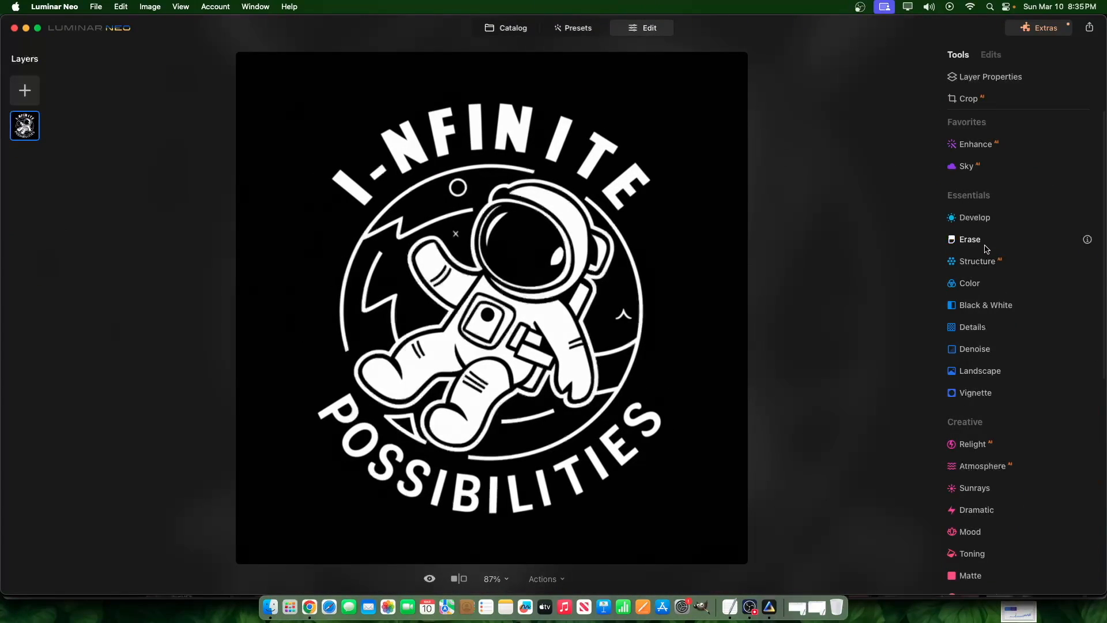
click(970, 240)
mouse_move(358, 188)
mouse_down()
mouse_move(331, 180)
mouse_move(402, 160)
mouse_move(389, 134)
mouse_move(425, 158)
mouse_move(410, 130)
mouse_move(427, 141)
mouse_move(435, 116)
mouse_move(450, 154)
mouse_move(444, 137)
mouse_move(482, 118)
mouse_move(478, 147)
mouse_up()
click(985, 329)
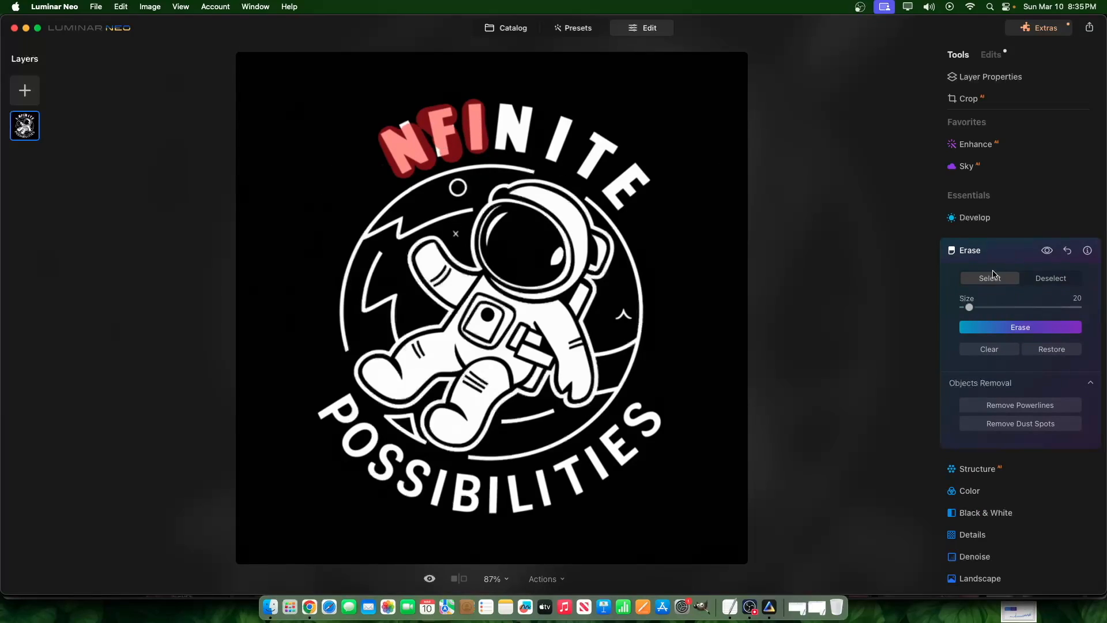
click(1017, 327)
- Erase the second N and the following I from the upper curved text, including the bright smudge near the I
mouse_move(522, 121)
mouse_down()
mouse_move(503, 141)
mouse_move(496, 109)
mouse_move(516, 142)
mouse_move(521, 115)
mouse_move(528, 141)
mouse_move(551, 154)
mouse_move(553, 121)
mouse_move(566, 151)
mouse_up()
click(1032, 337)
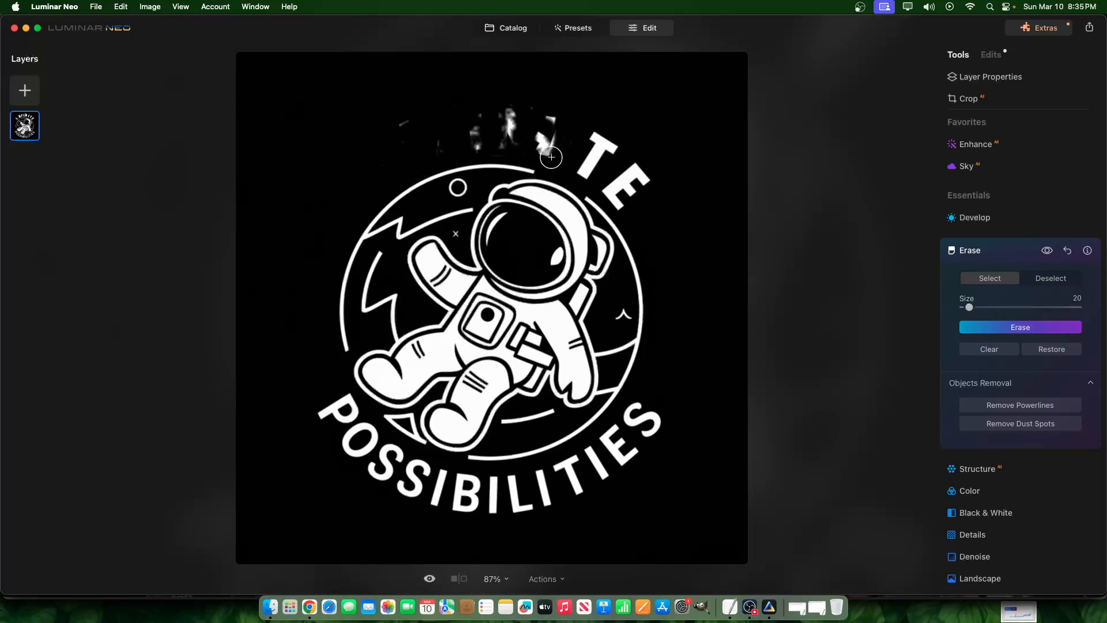
drag(538, 149, 549, 123)
click(1015, 327)
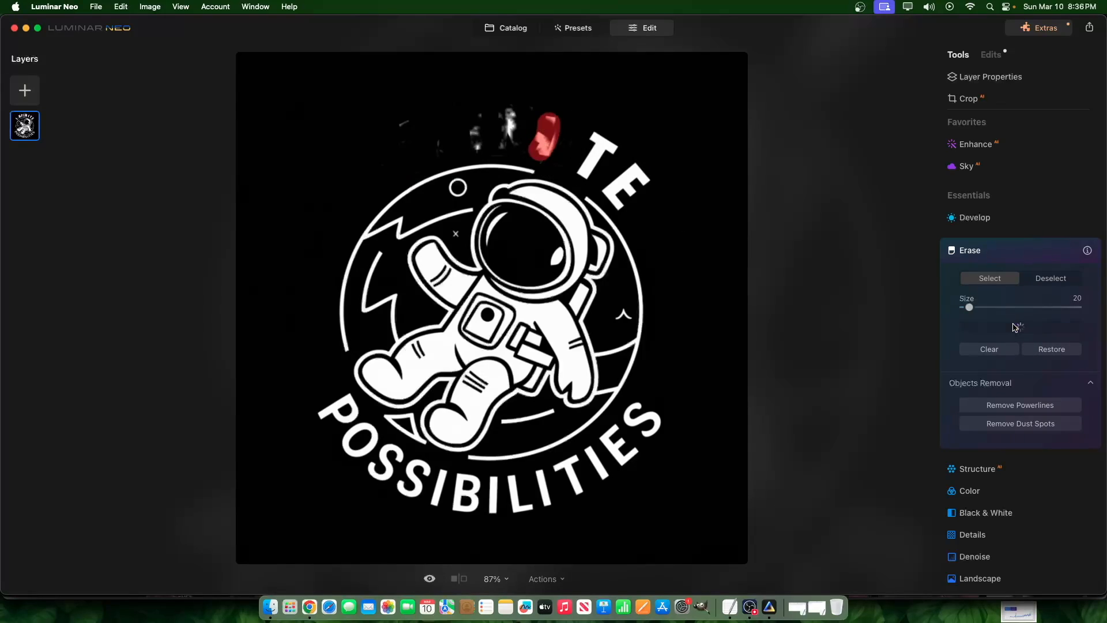
- Erase the last two letters, T and E, from the upper curved text
mouse_move(597, 141)
mouse_down()
mouse_move(624, 154)
mouse_move(604, 146)
mouse_move(590, 170)
mouse_up()
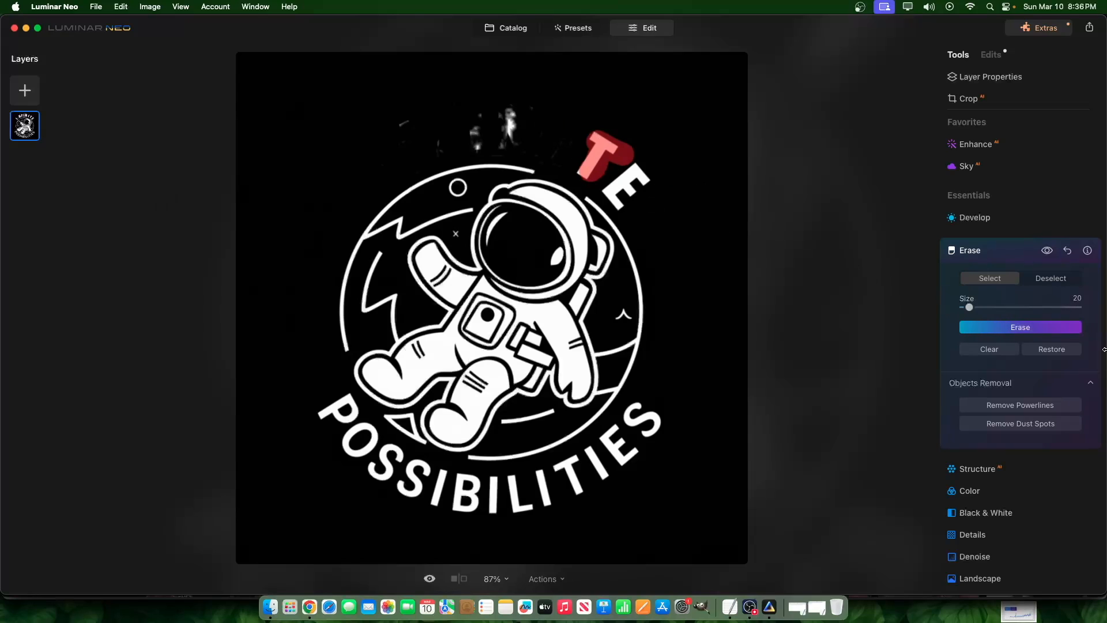
click(994, 327)
mouse_move(623, 198)
mouse_down()
mouse_move(614, 191)
mouse_move(633, 173)
mouse_up()
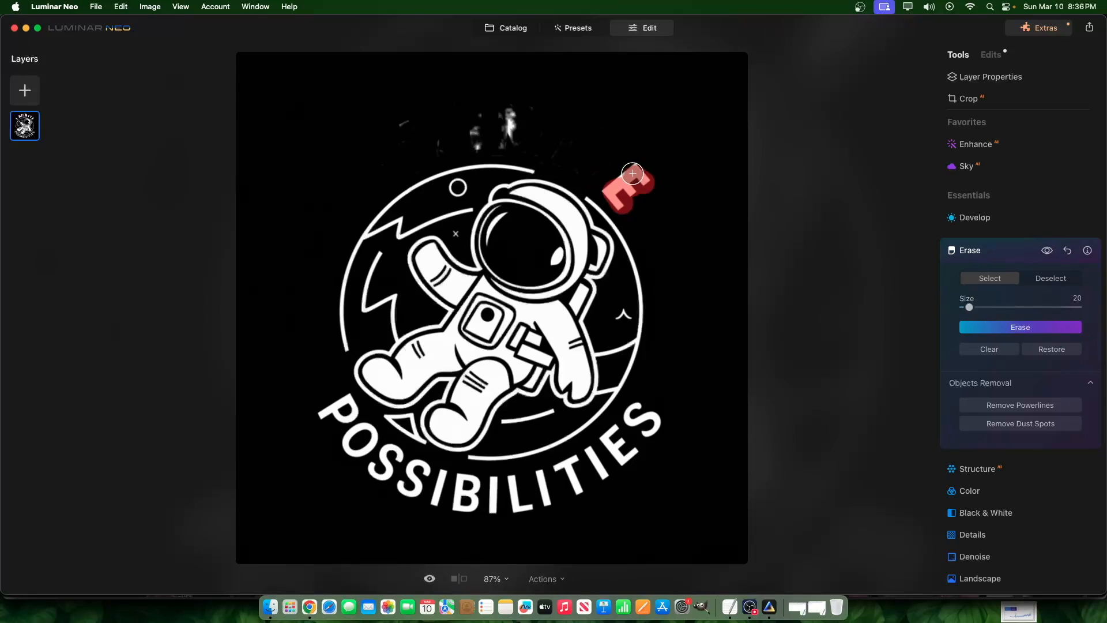
click(1042, 331)
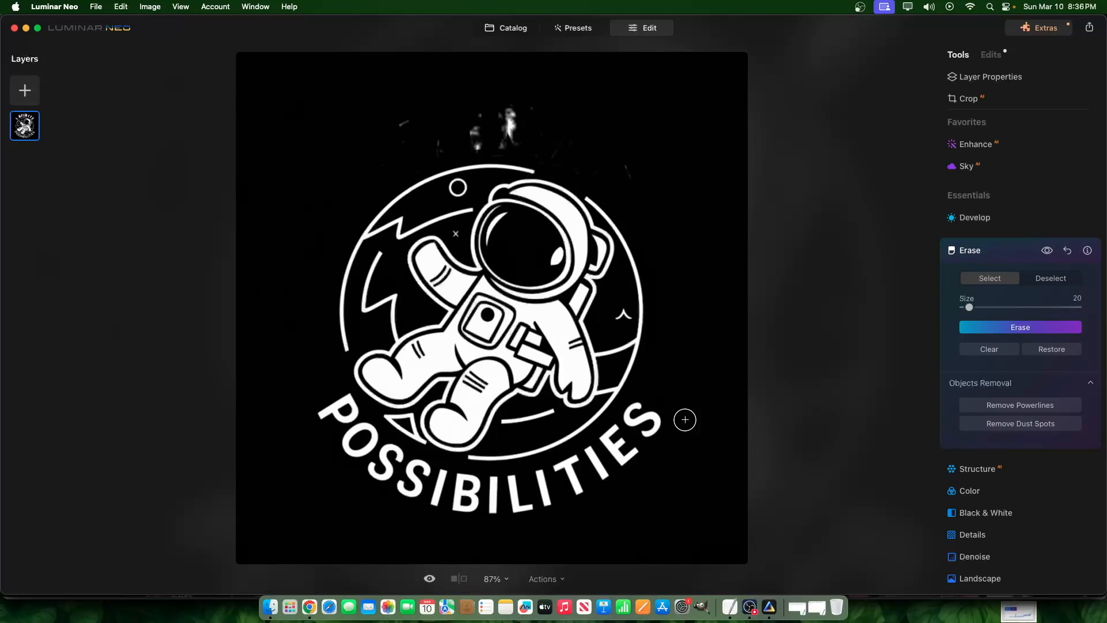
- Erase the leftover white smudges in the black area above the astronaut's circle
drag(516, 136, 506, 113)
click(1031, 324)
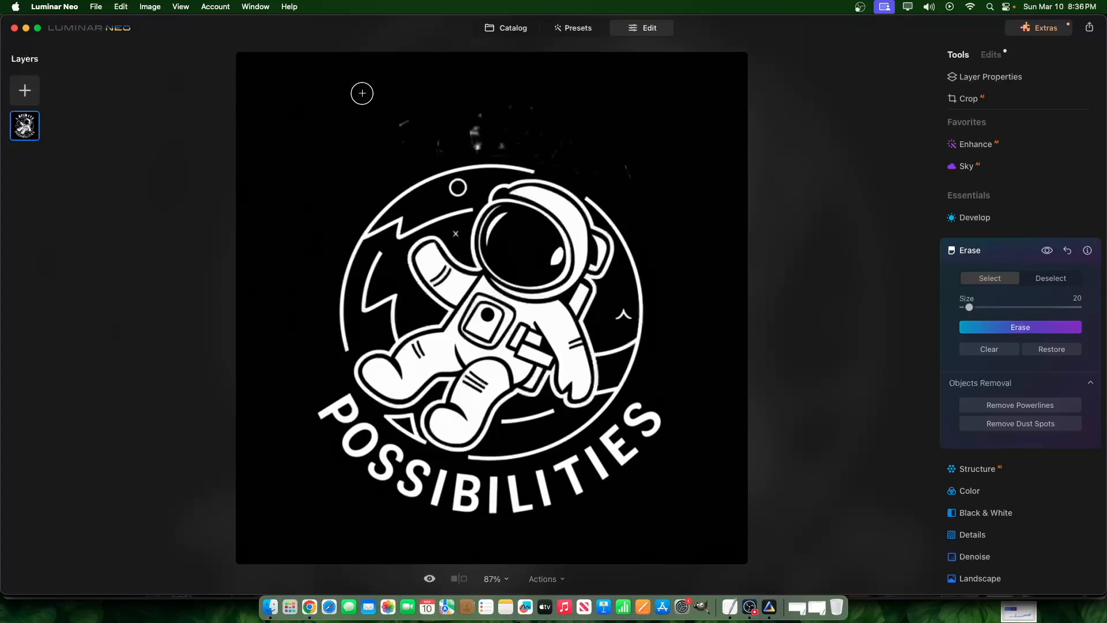
click(402, 124)
click(992, 332)
mouse_move(484, 143)
mouse_down()
mouse_move(474, 121)
mouse_move(493, 145)
mouse_up()
click(1000, 329)
- Raise the image's colour saturation and set Smart Contrast to 100 to darken the remaining specks
scroll(1007, 462, down, 1)
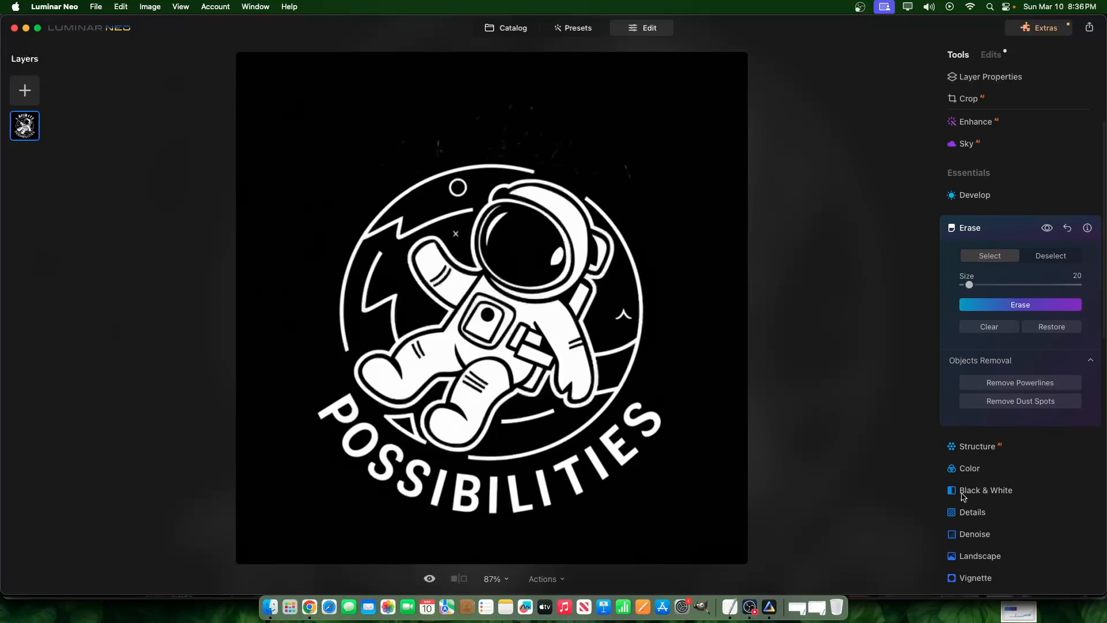
click(971, 469)
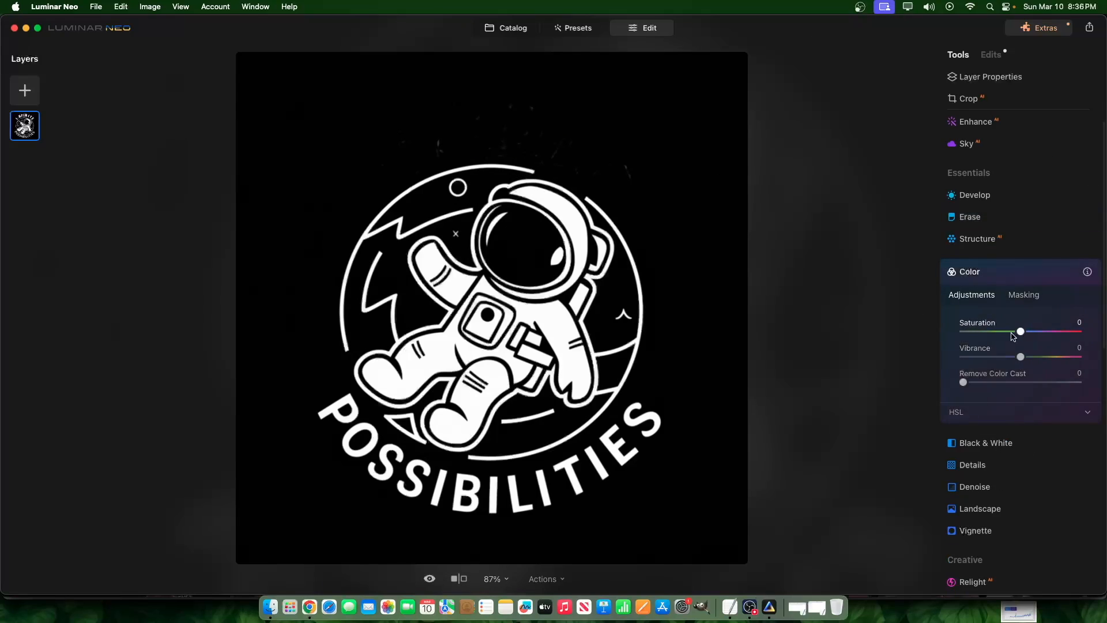
drag(1037, 341, 1084, 332)
click(973, 196)
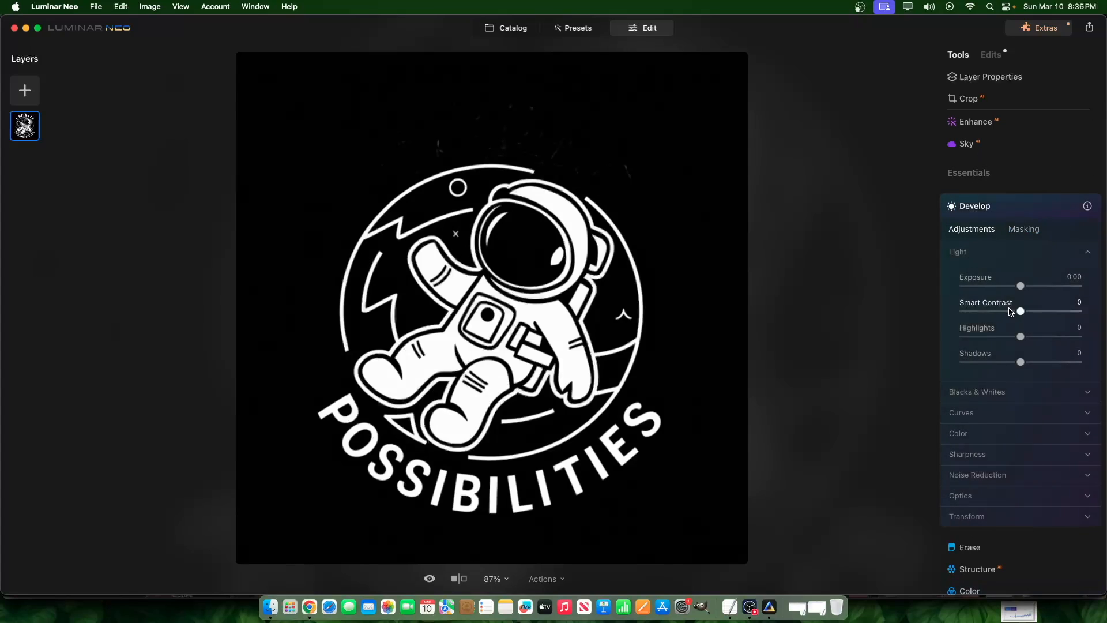
drag(1027, 312, 1059, 314)
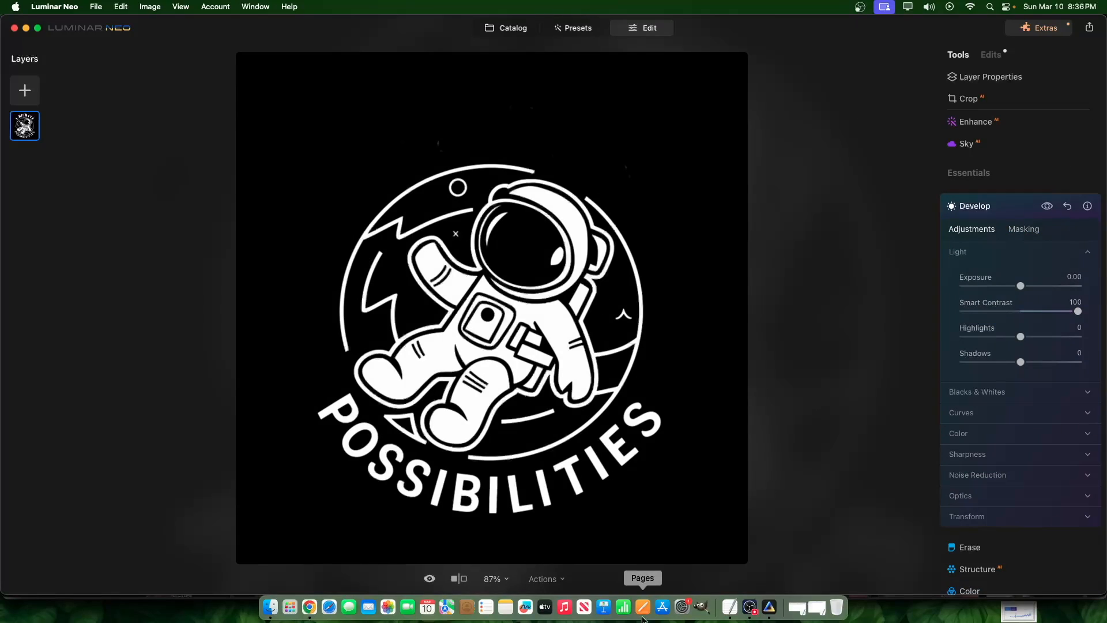
click(748, 617)
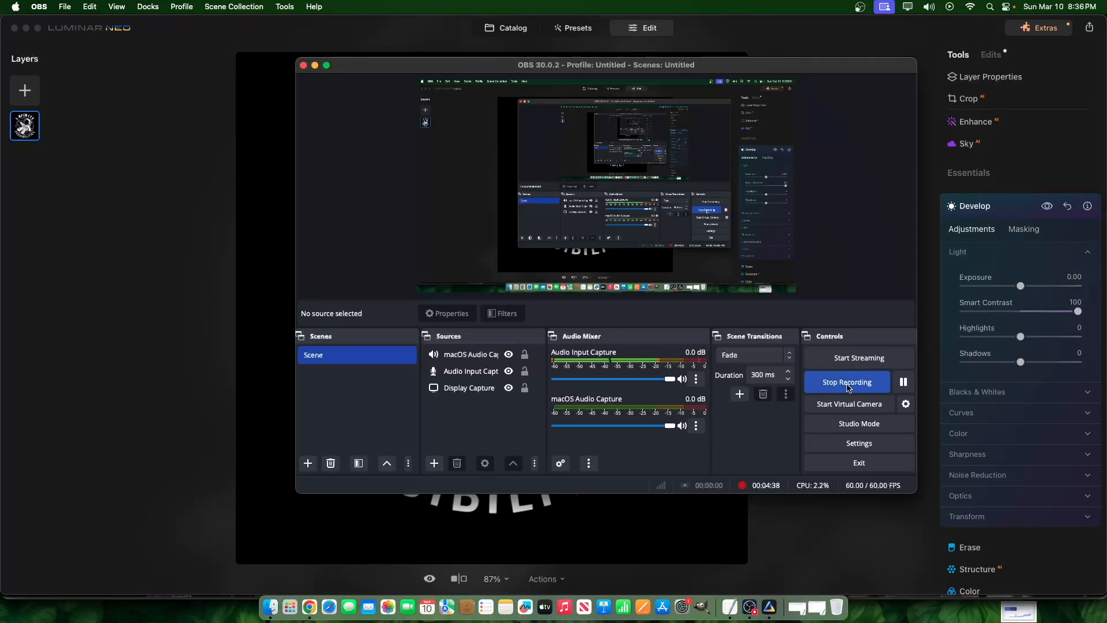